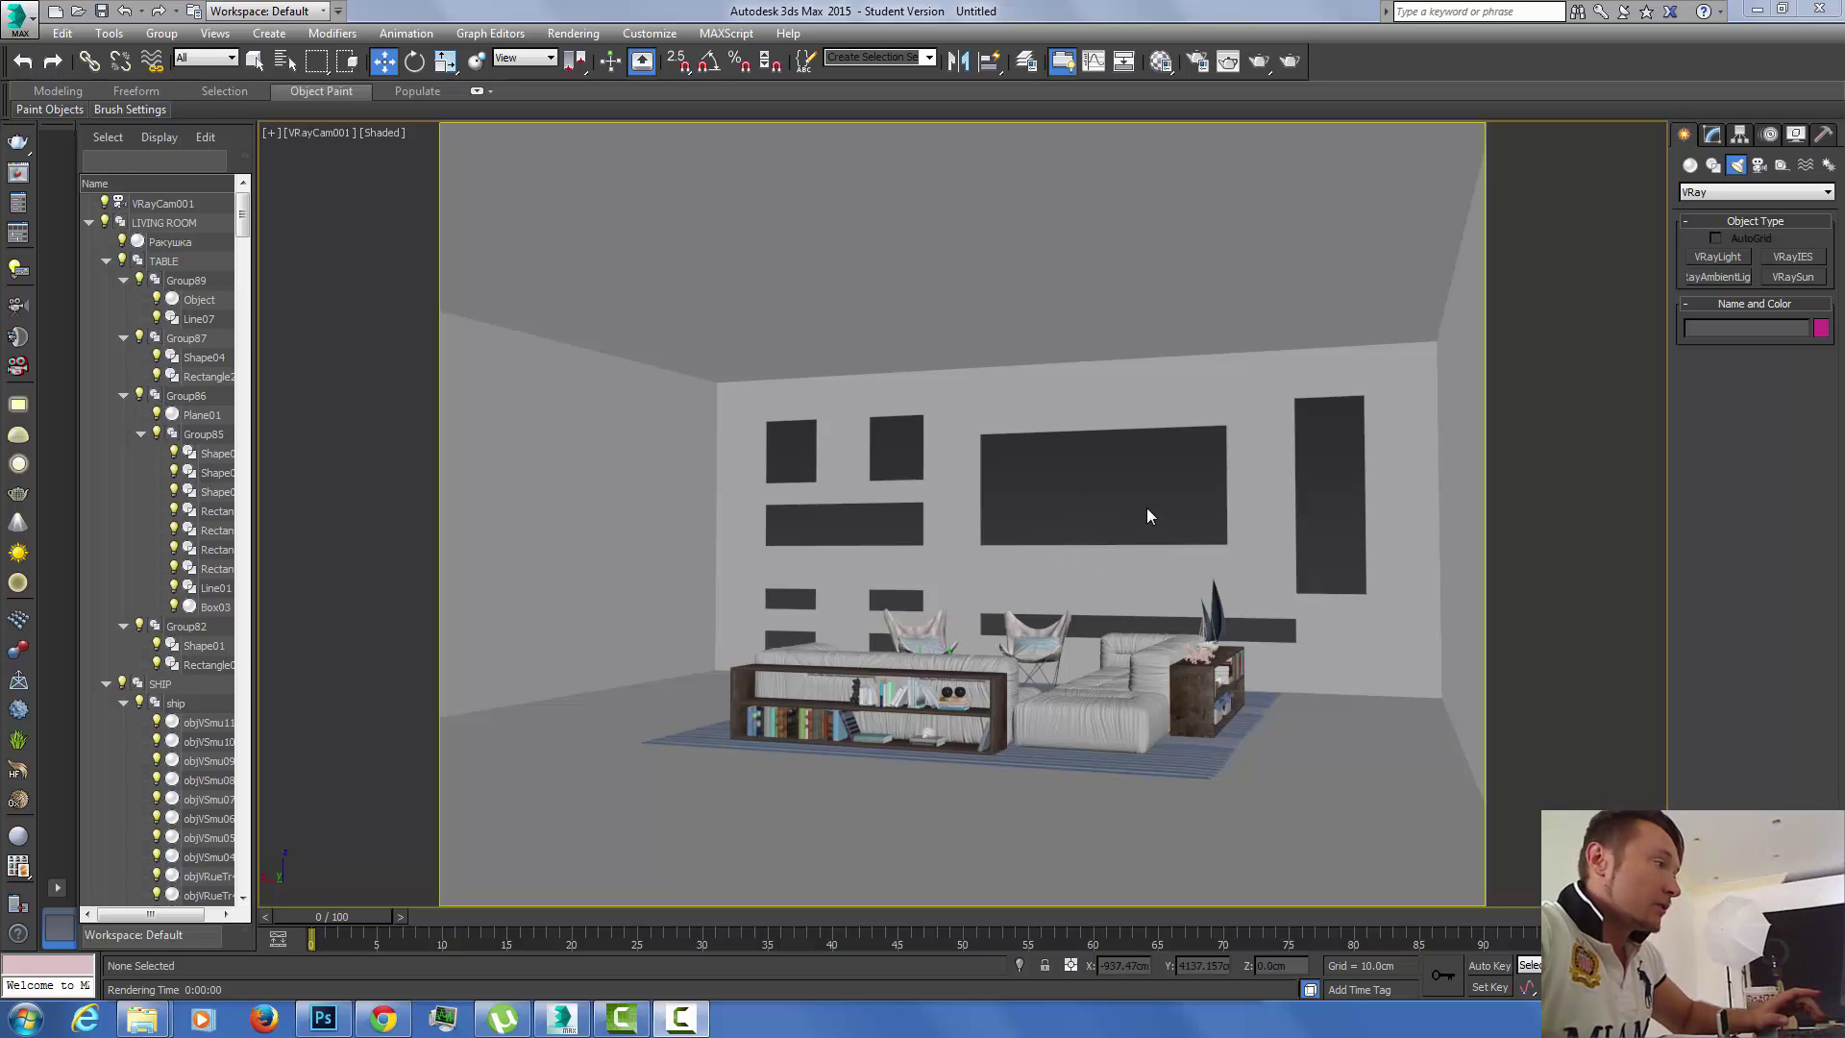
Keep V-Ray lights as the light category and switch to a wireframe Top view.
{"action": "left_click", "coordinate": [1726, 190]}
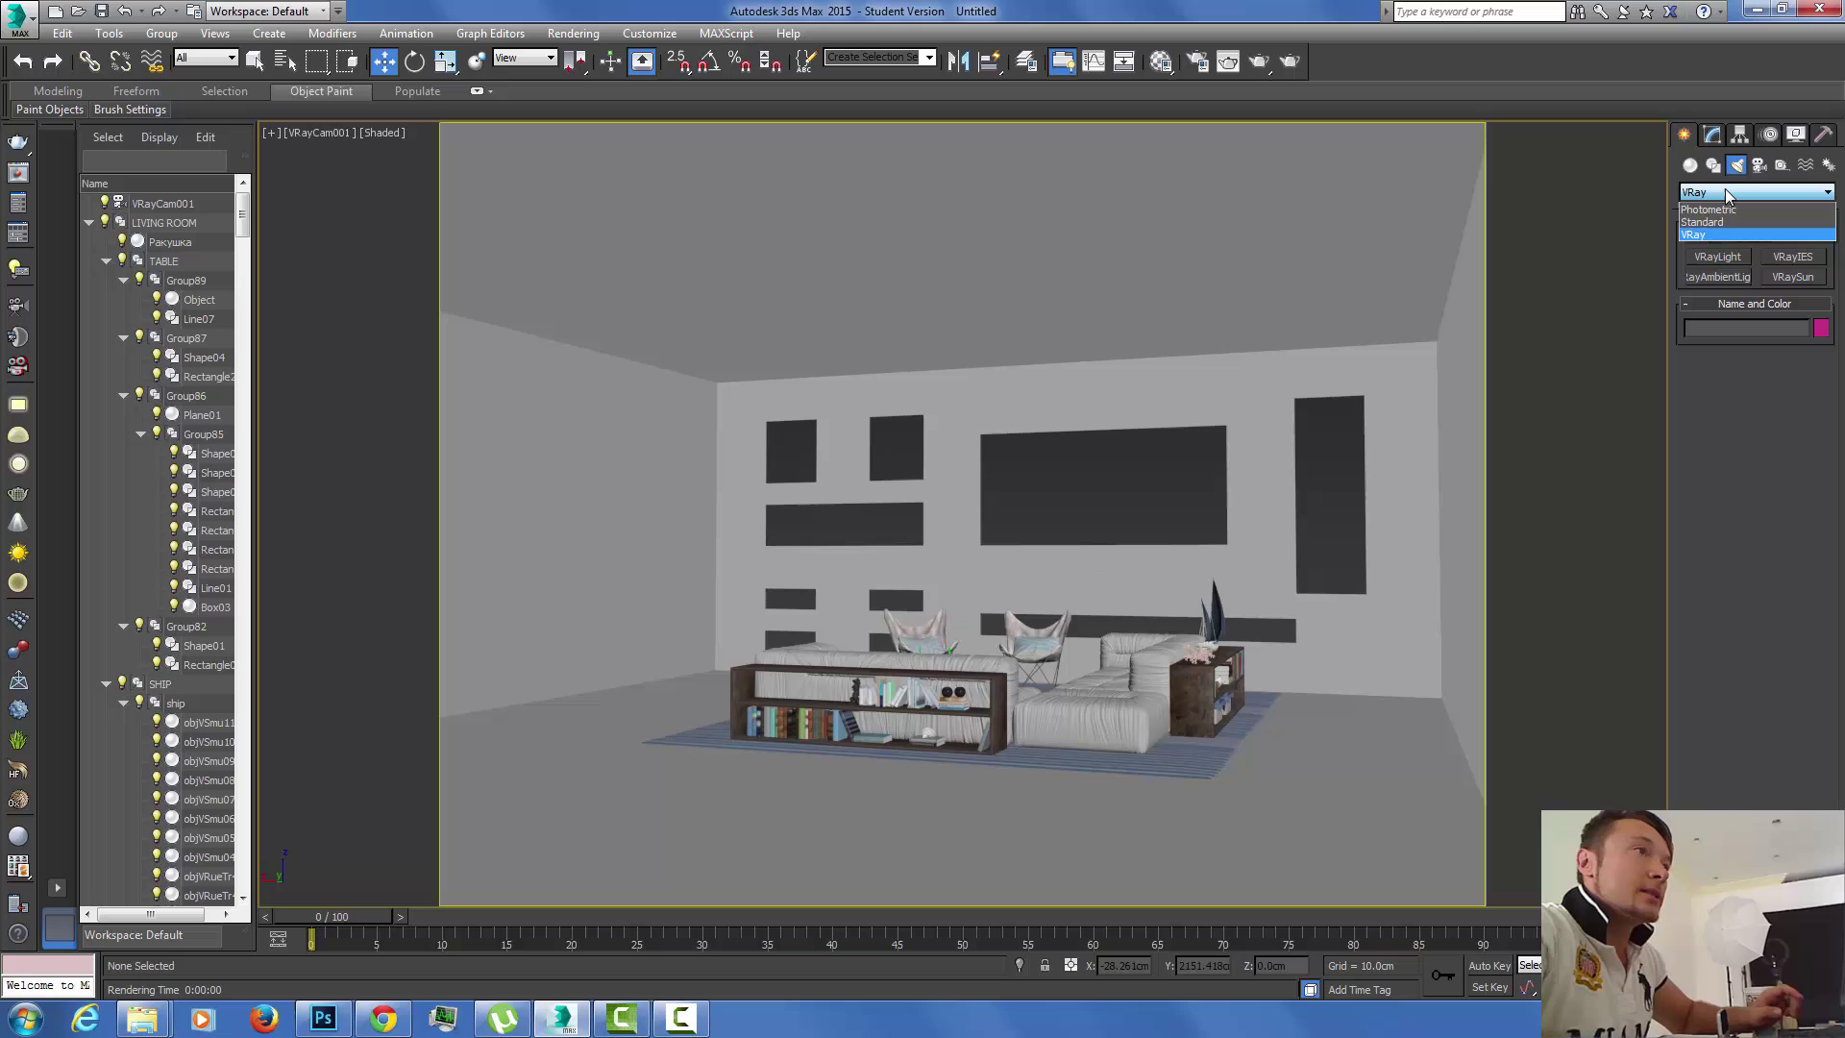
{"action": "left_click", "coordinate": [1726, 190]}
{"action": "key", "text": "t"}
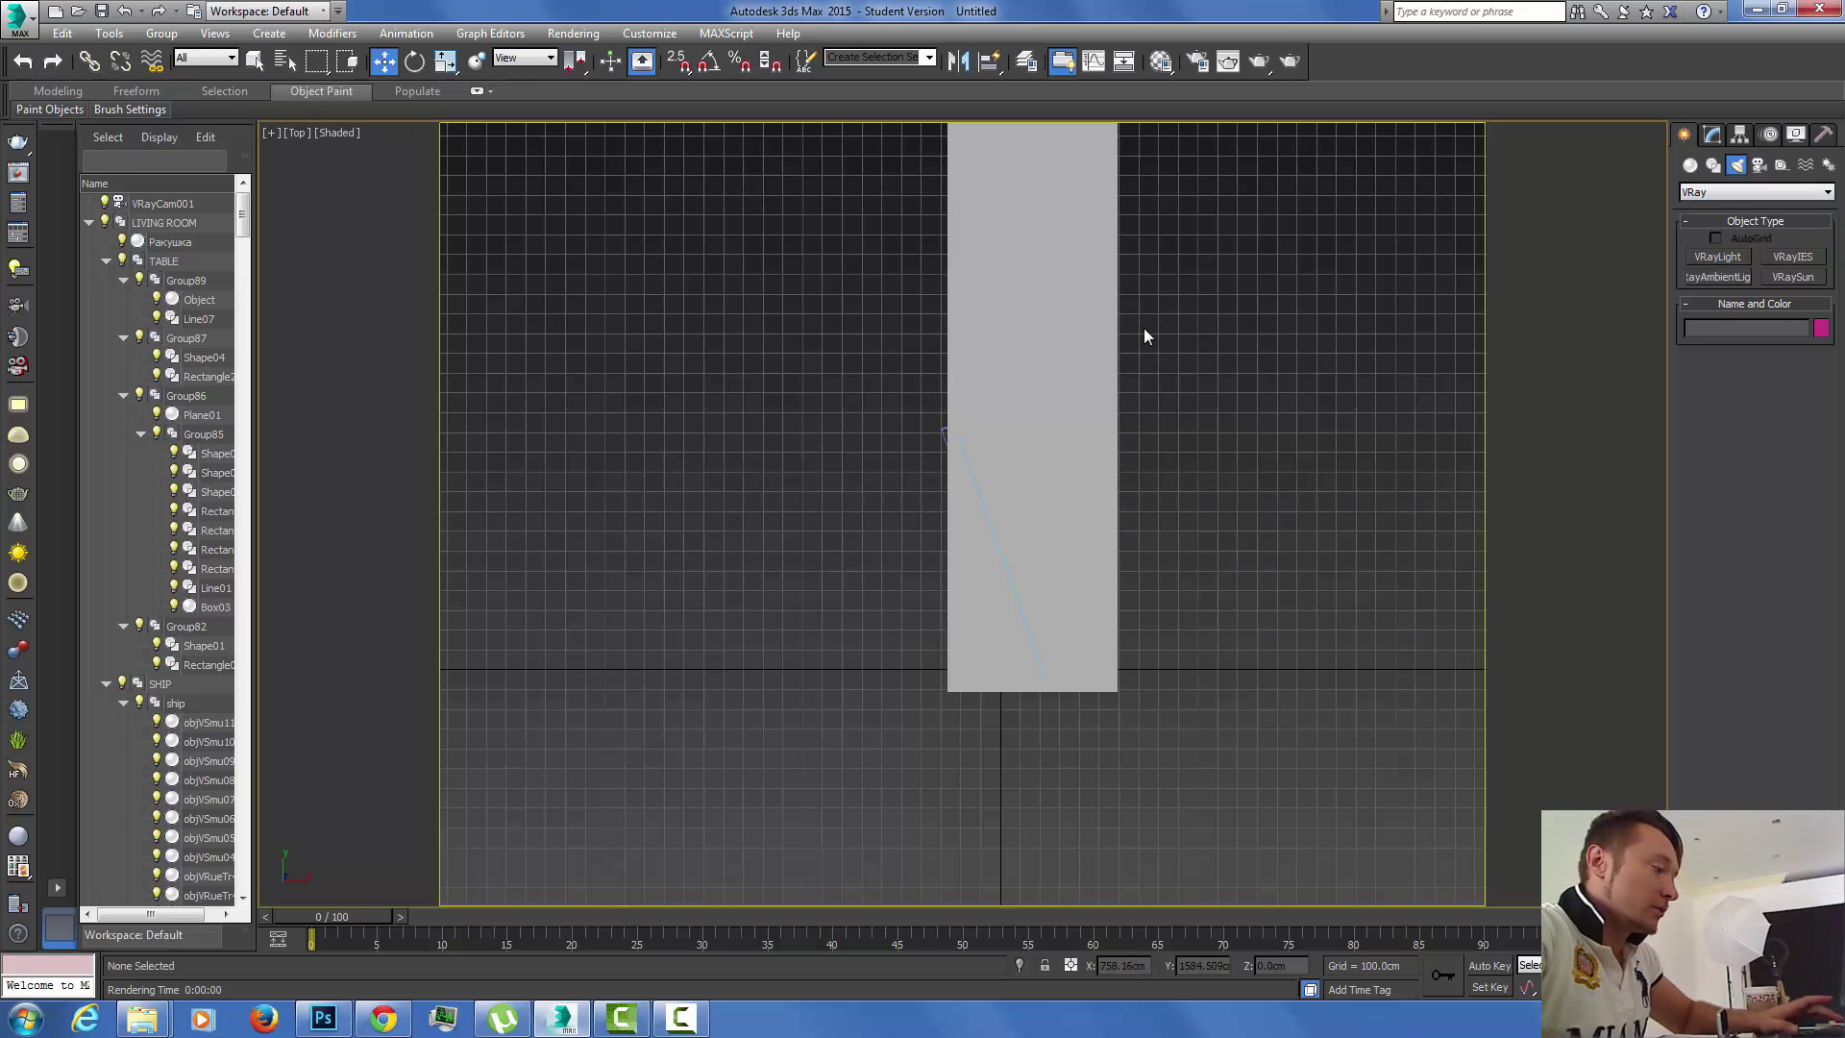
{"action": "key", "text": "F3"}
{"action": "scroll", "coordinate": [1143, 332], "scroll_direction": "down", "scroll_amount": 5}
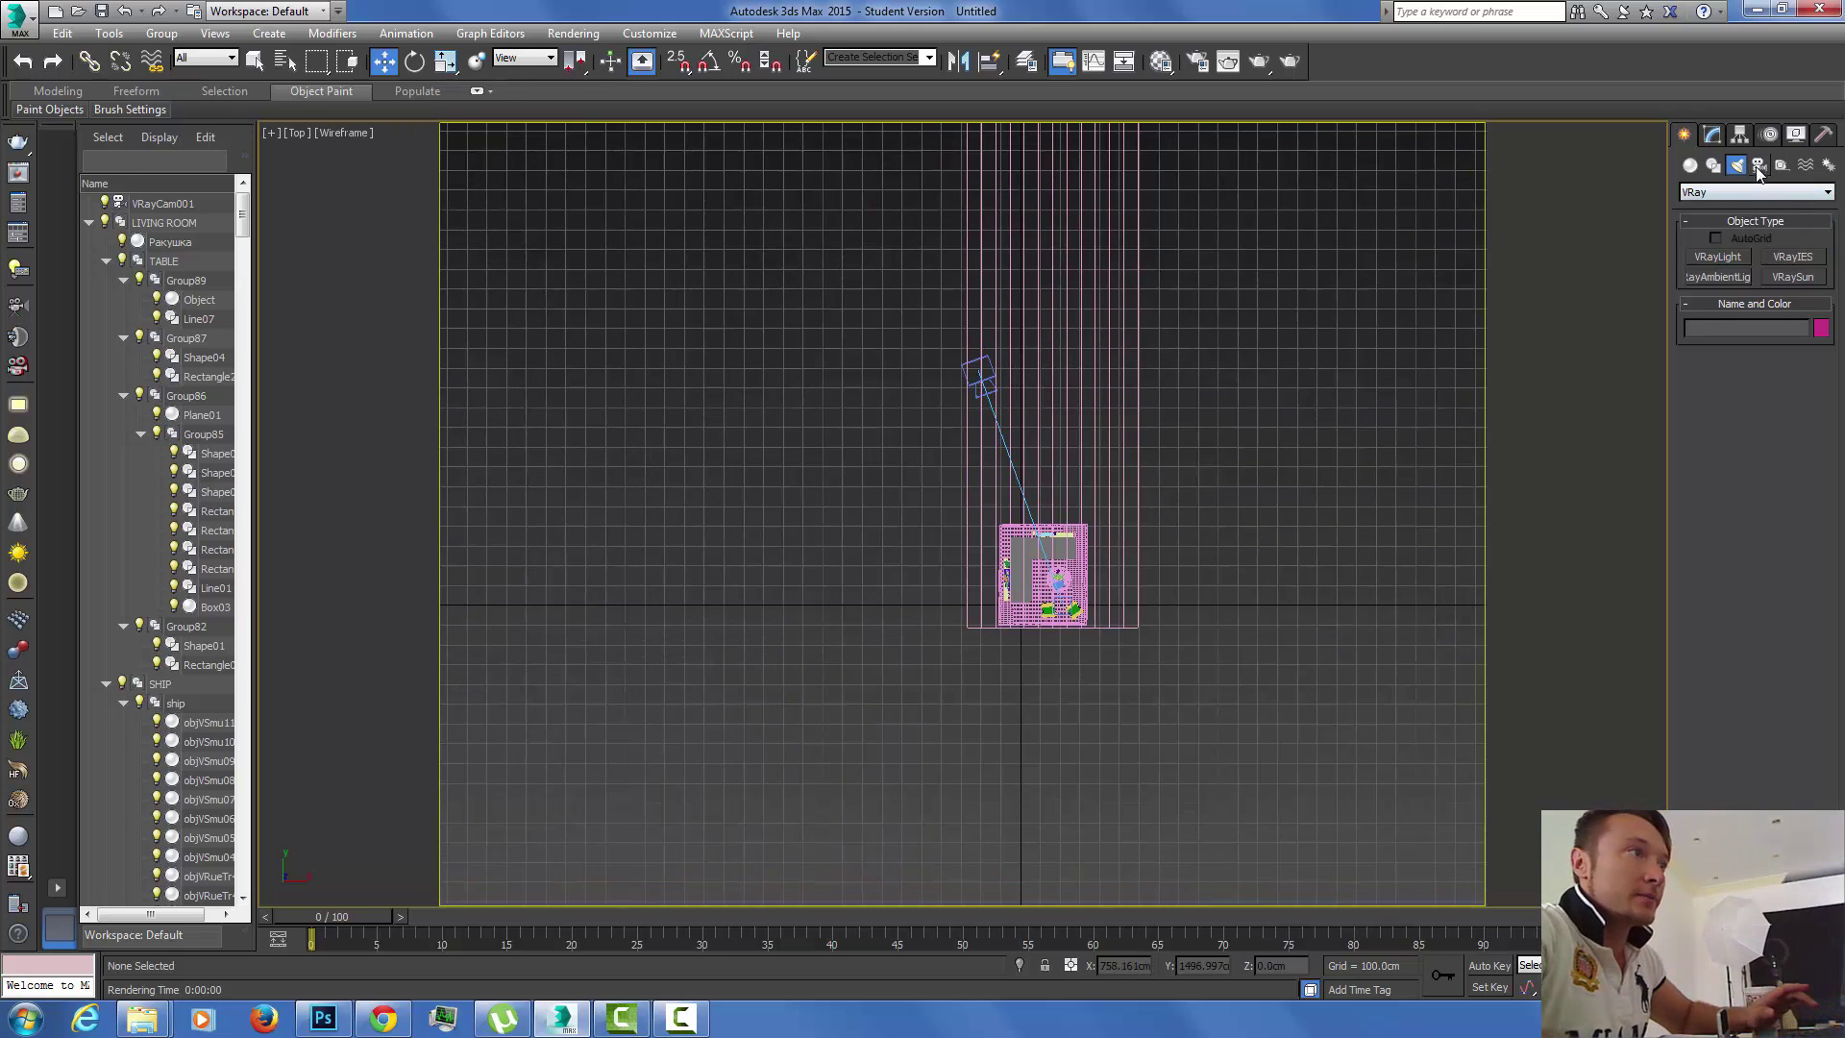
Switch to a shaded, grid-free Perspective view and orbit to the room's end.
{"action": "key", "text": "p"}
{"action": "key", "text": "g"}
{"action": "scroll", "coordinate": [1120, 643], "scroll_direction": "up", "scroll_amount": 1}
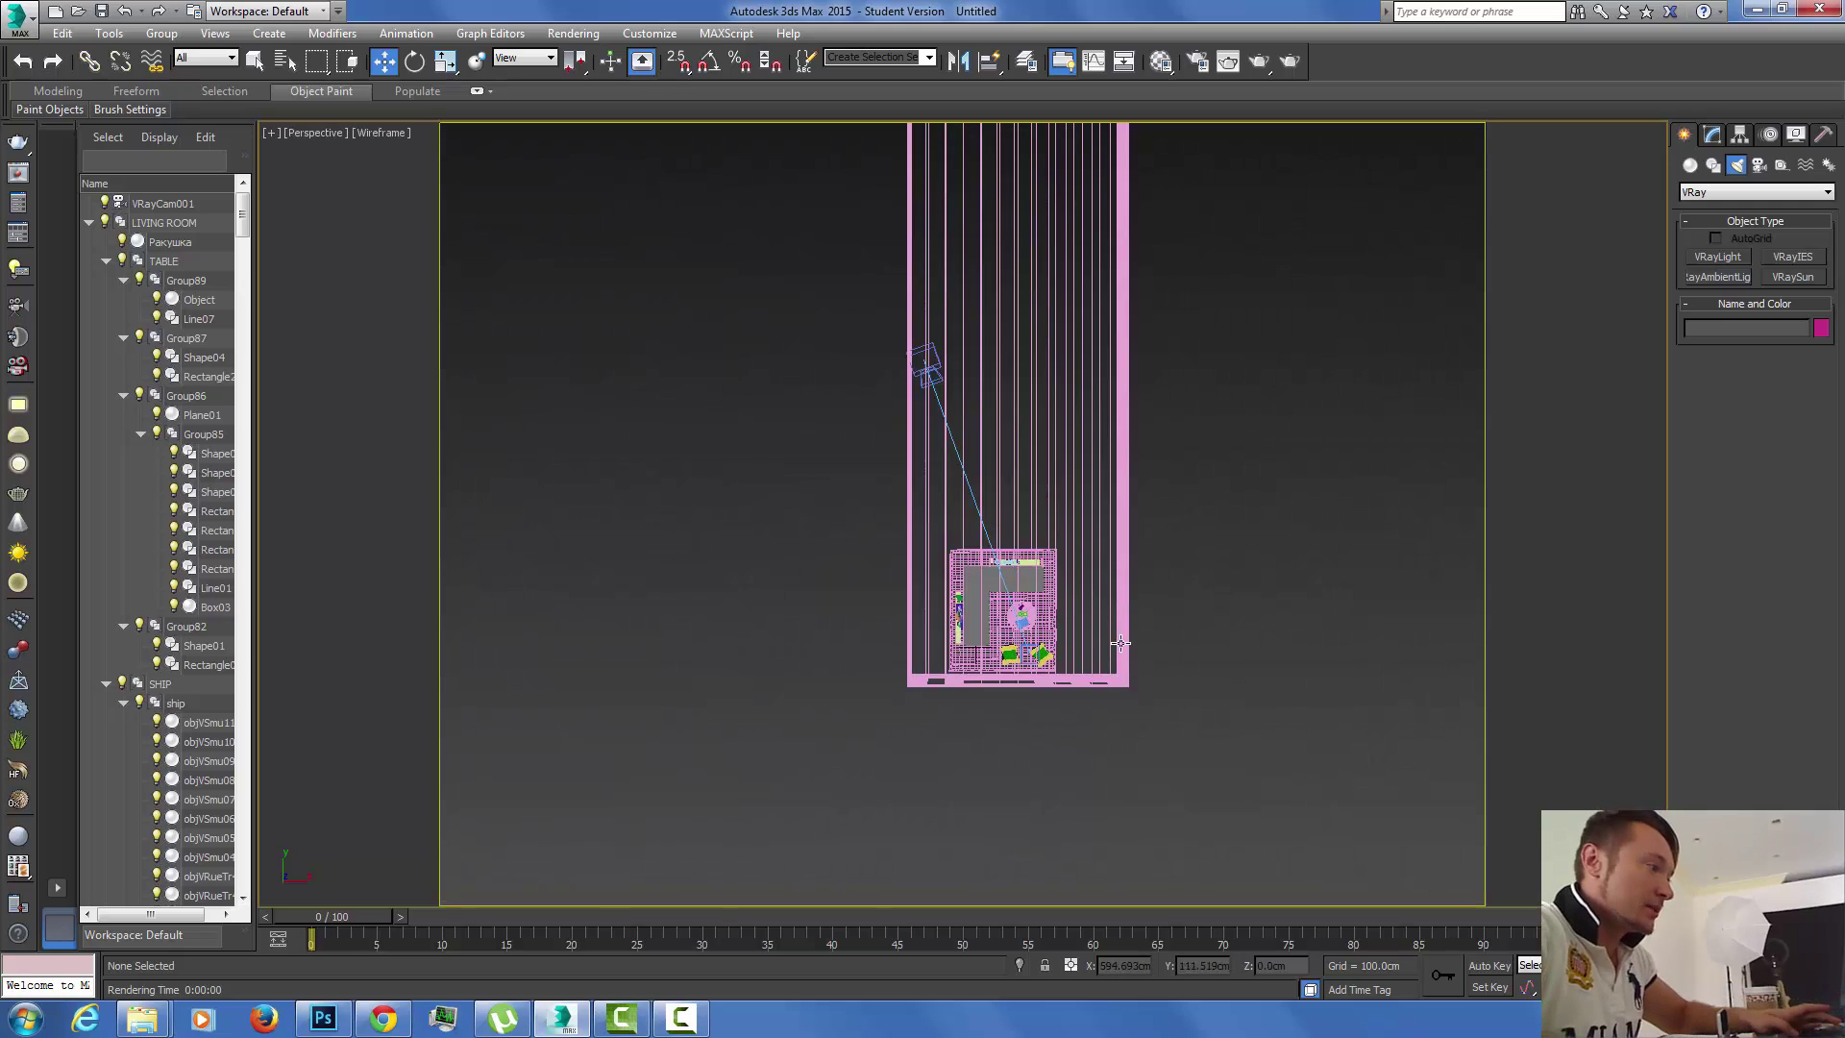
{"action": "middle_click_drag", "start_coordinate": [1120, 643], "coordinate": [1240, 474], "text": "alt"}
{"action": "key", "text": "F3"}
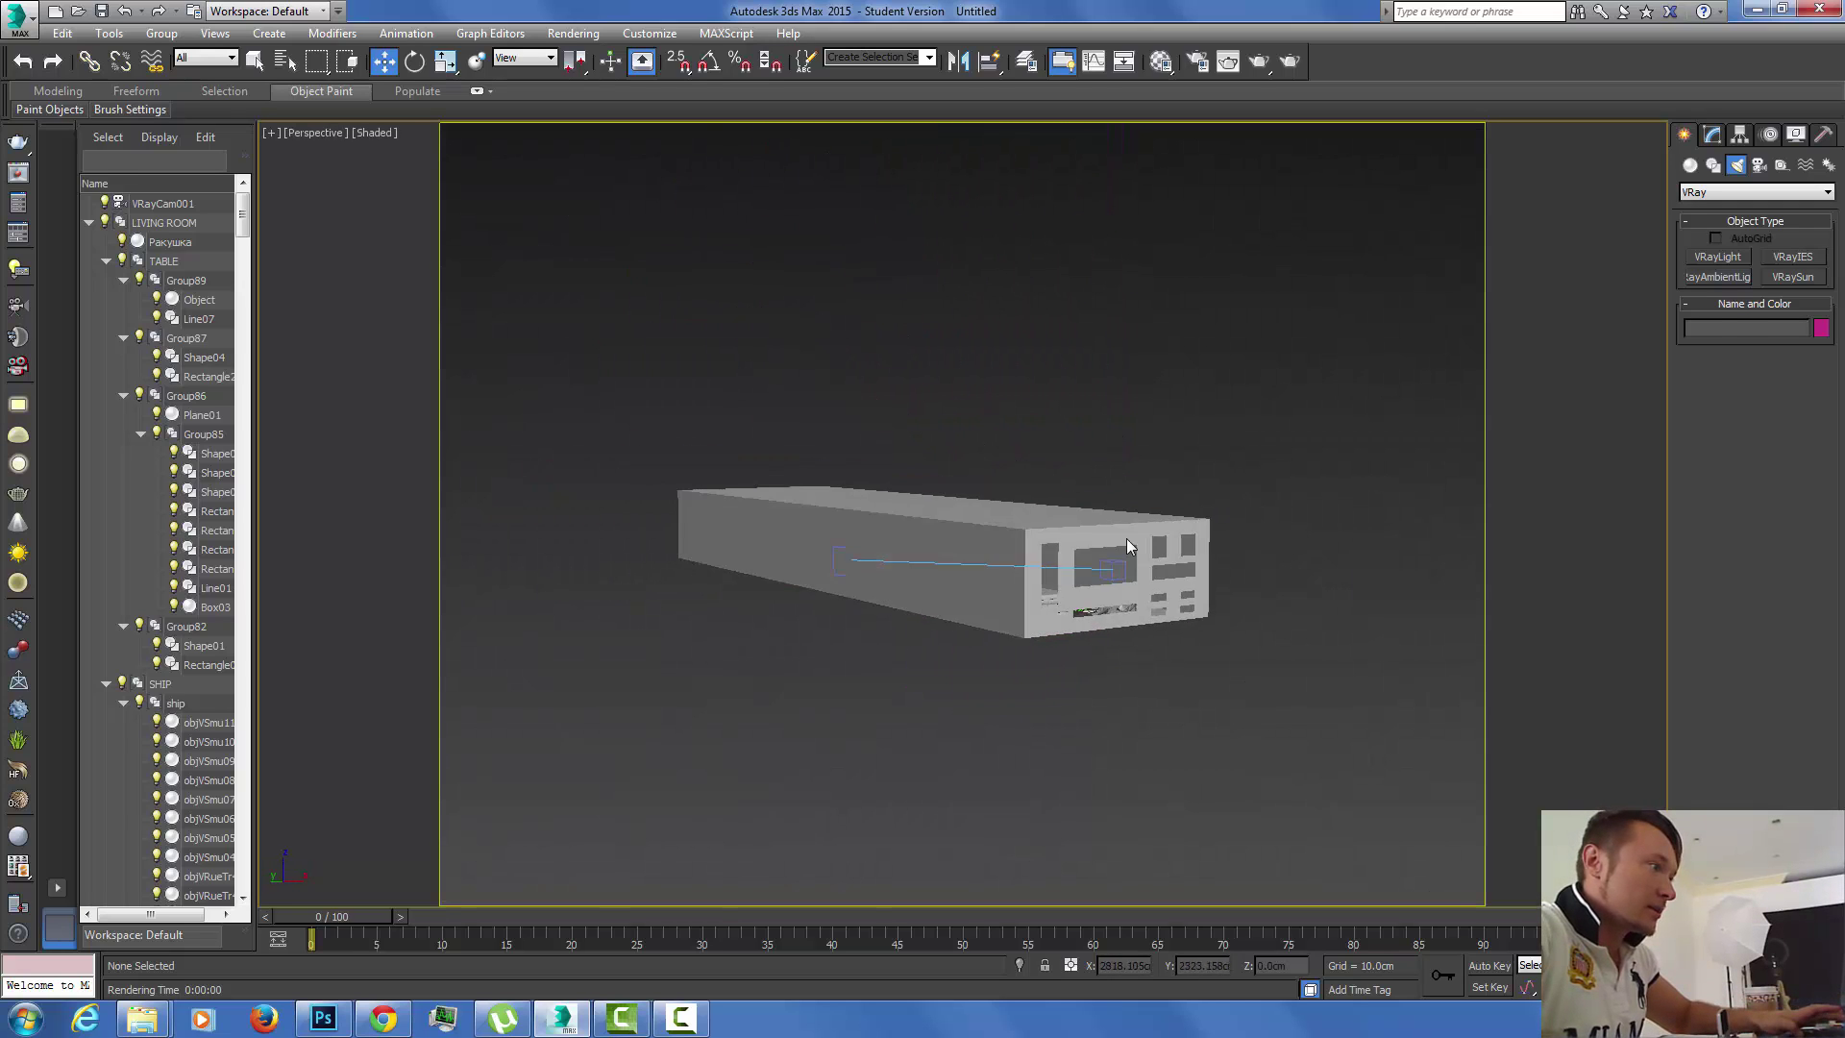
{"action": "middle_click_drag", "start_coordinate": [1126, 545], "coordinate": [1062, 476], "text": "alt"}
Orbit slightly over the room, then return to the Top view and pan across it.
{"action": "scroll", "coordinate": [983, 610], "scroll_direction": "up", "scroll_amount": 6}
{"action": "scroll", "coordinate": [983, 610], "scroll_direction": "down", "scroll_amount": 5}
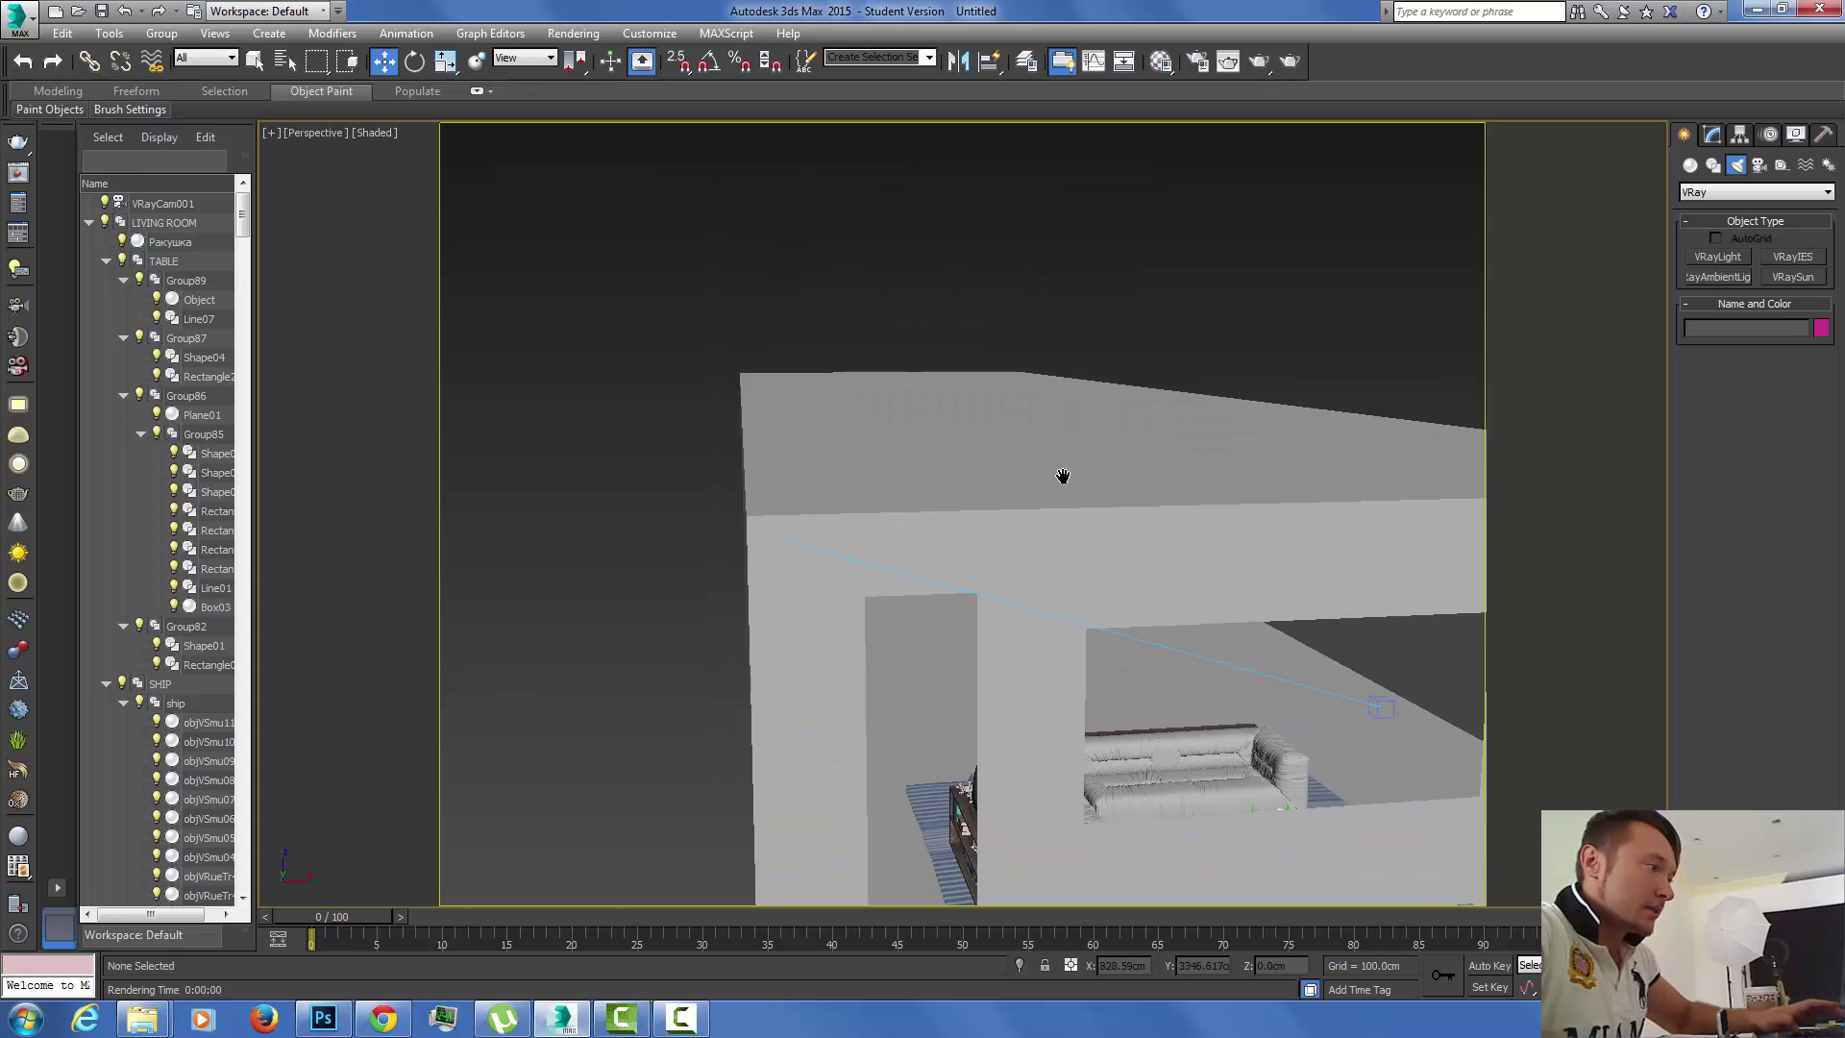
{"action": "scroll", "coordinate": [919, 342], "scroll_direction": "down", "scroll_amount": 5}
{"action": "middle_click_drag", "start_coordinate": [919, 342], "coordinate": [992, 523], "text": "alt"}
{"action": "scroll", "coordinate": [1069, 607], "scroll_direction": "up", "scroll_amount": 6}
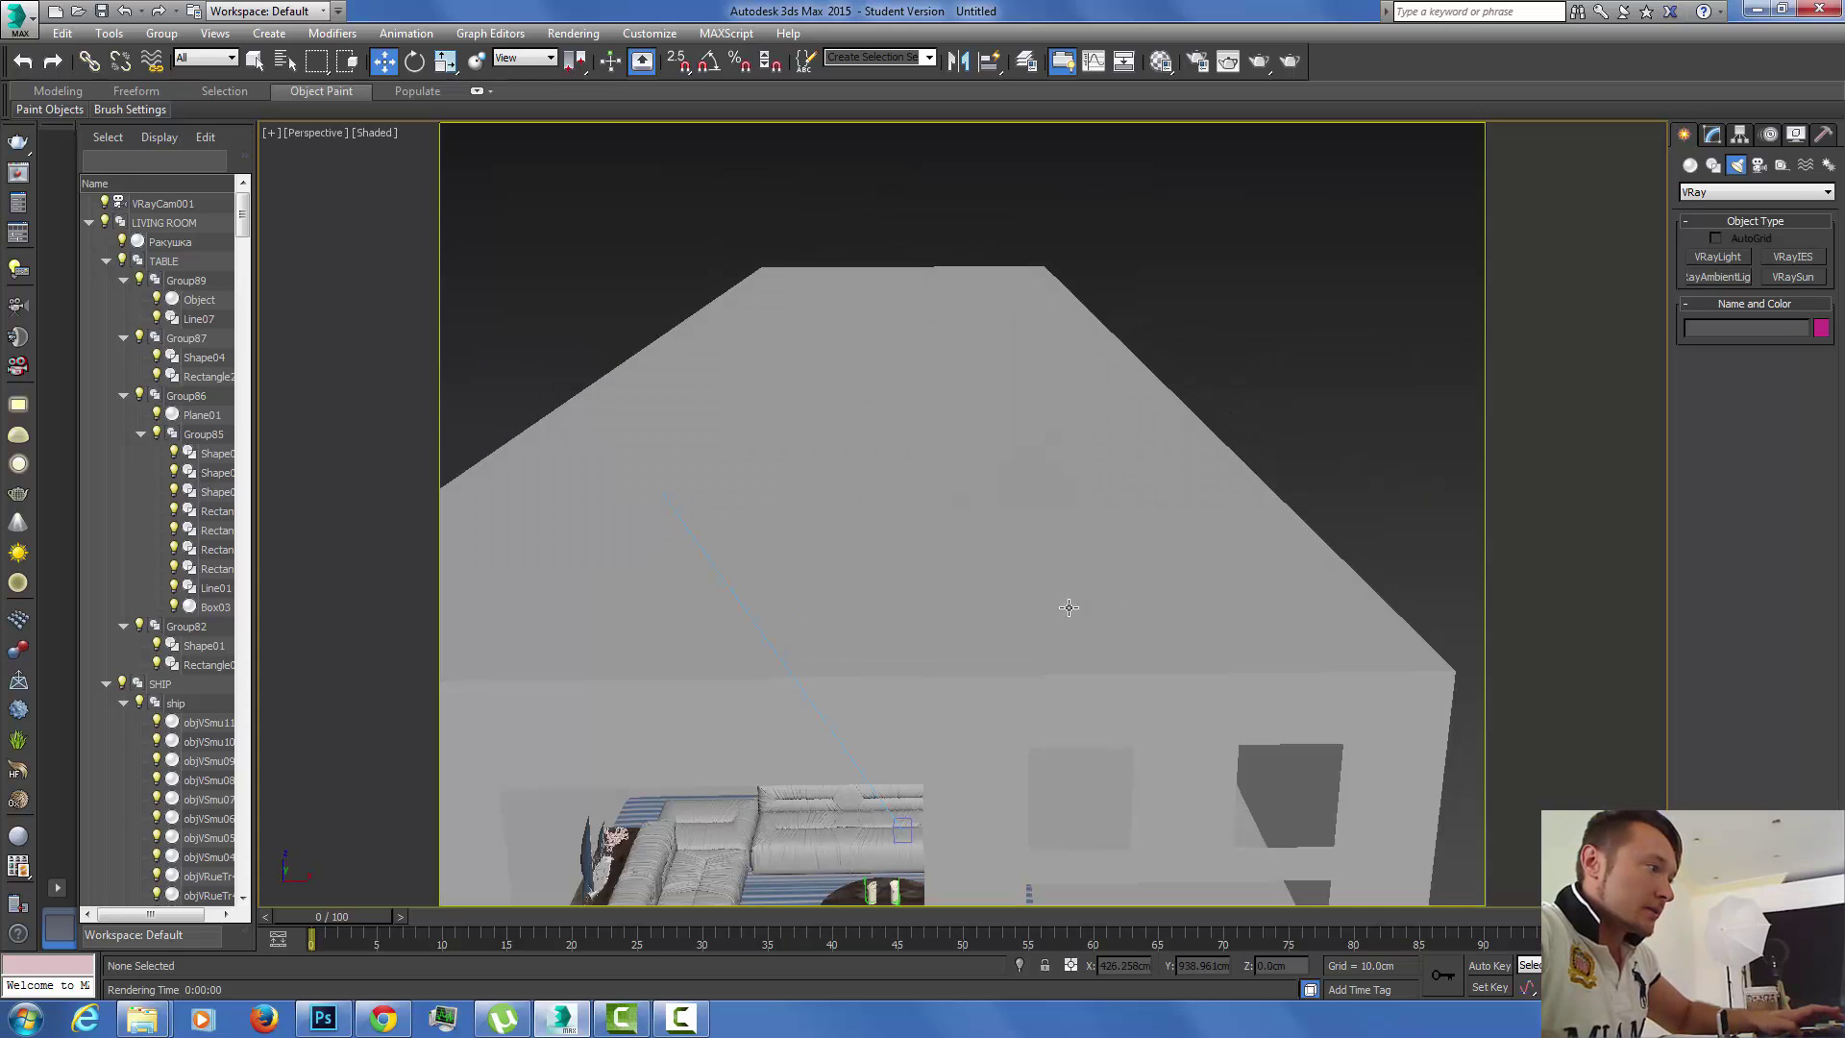
{"action": "key", "text": "t"}
{"action": "middle_click_drag", "start_coordinate": [1267, 307], "coordinate": [1210, 347]}
Create a VRaySun aimed into the room from lower left, accepting the VRaySky environment map.
{"action": "left_click", "coordinate": [1715, 192]}
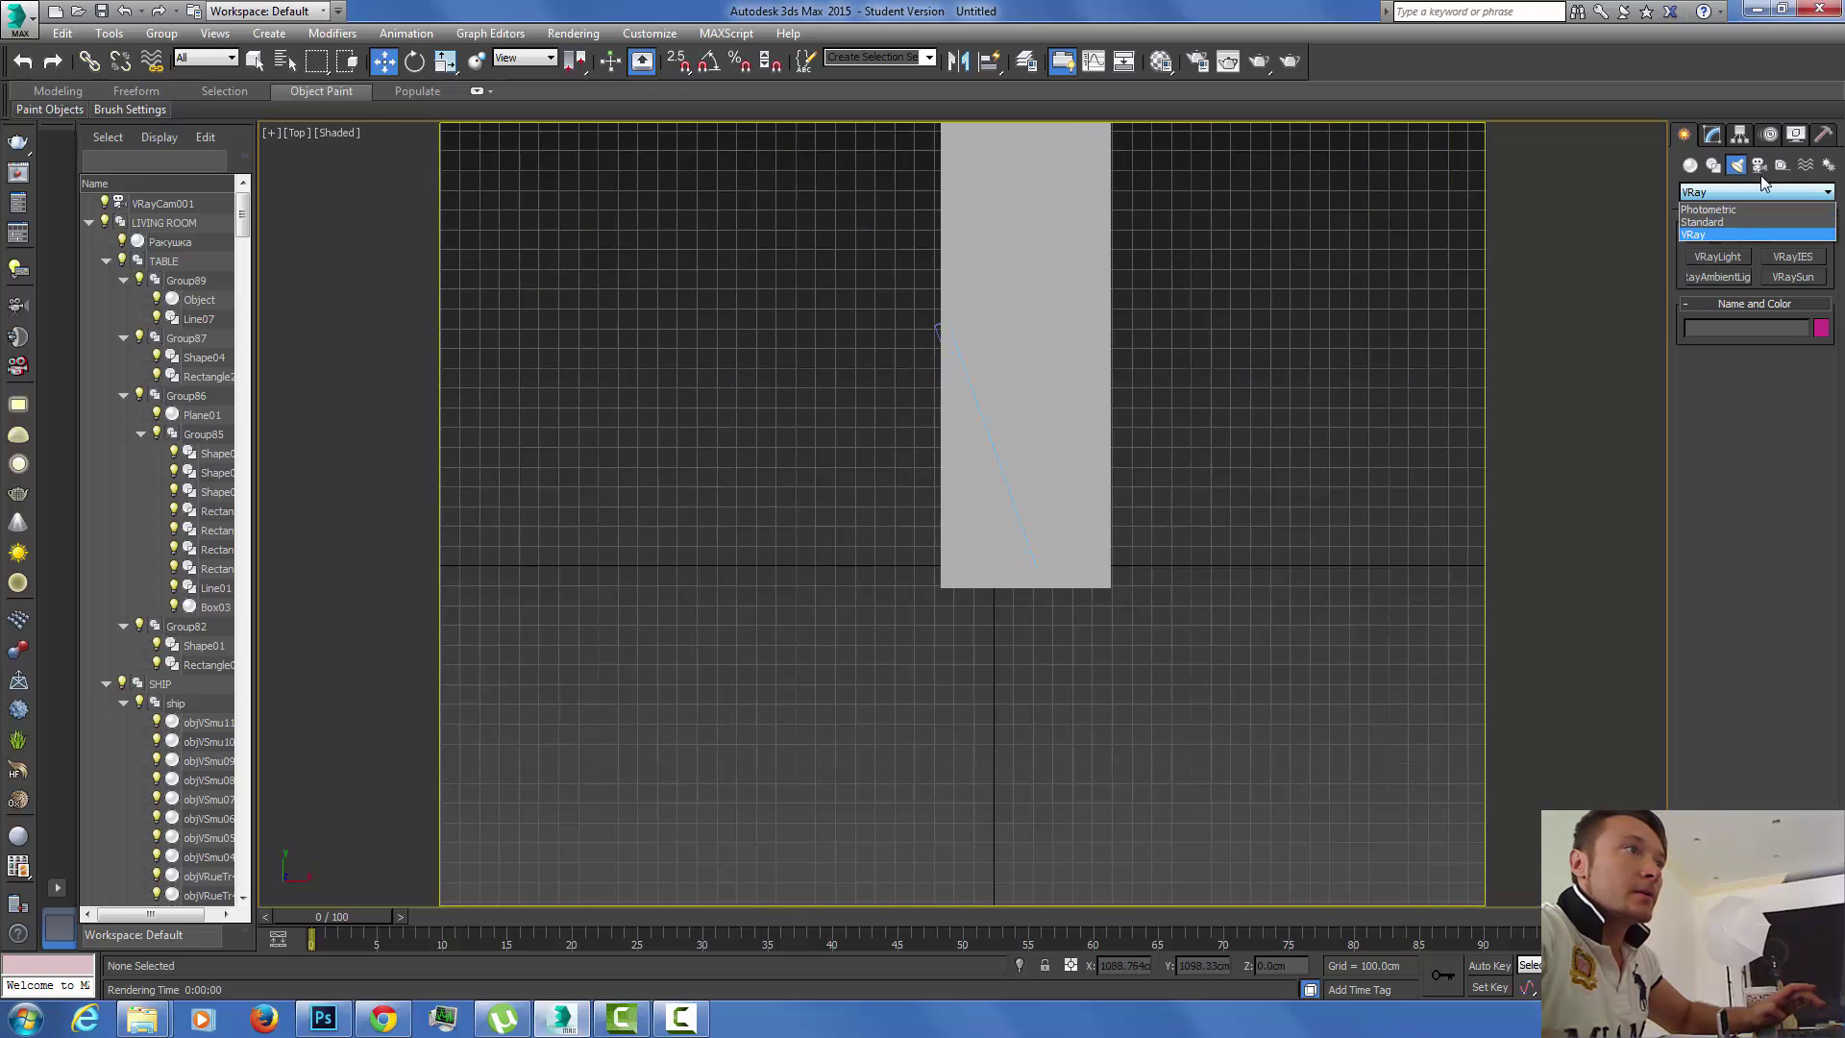
{"action": "left_click", "coordinate": [1721, 237]}
{"action": "left_click", "coordinate": [1792, 277]}
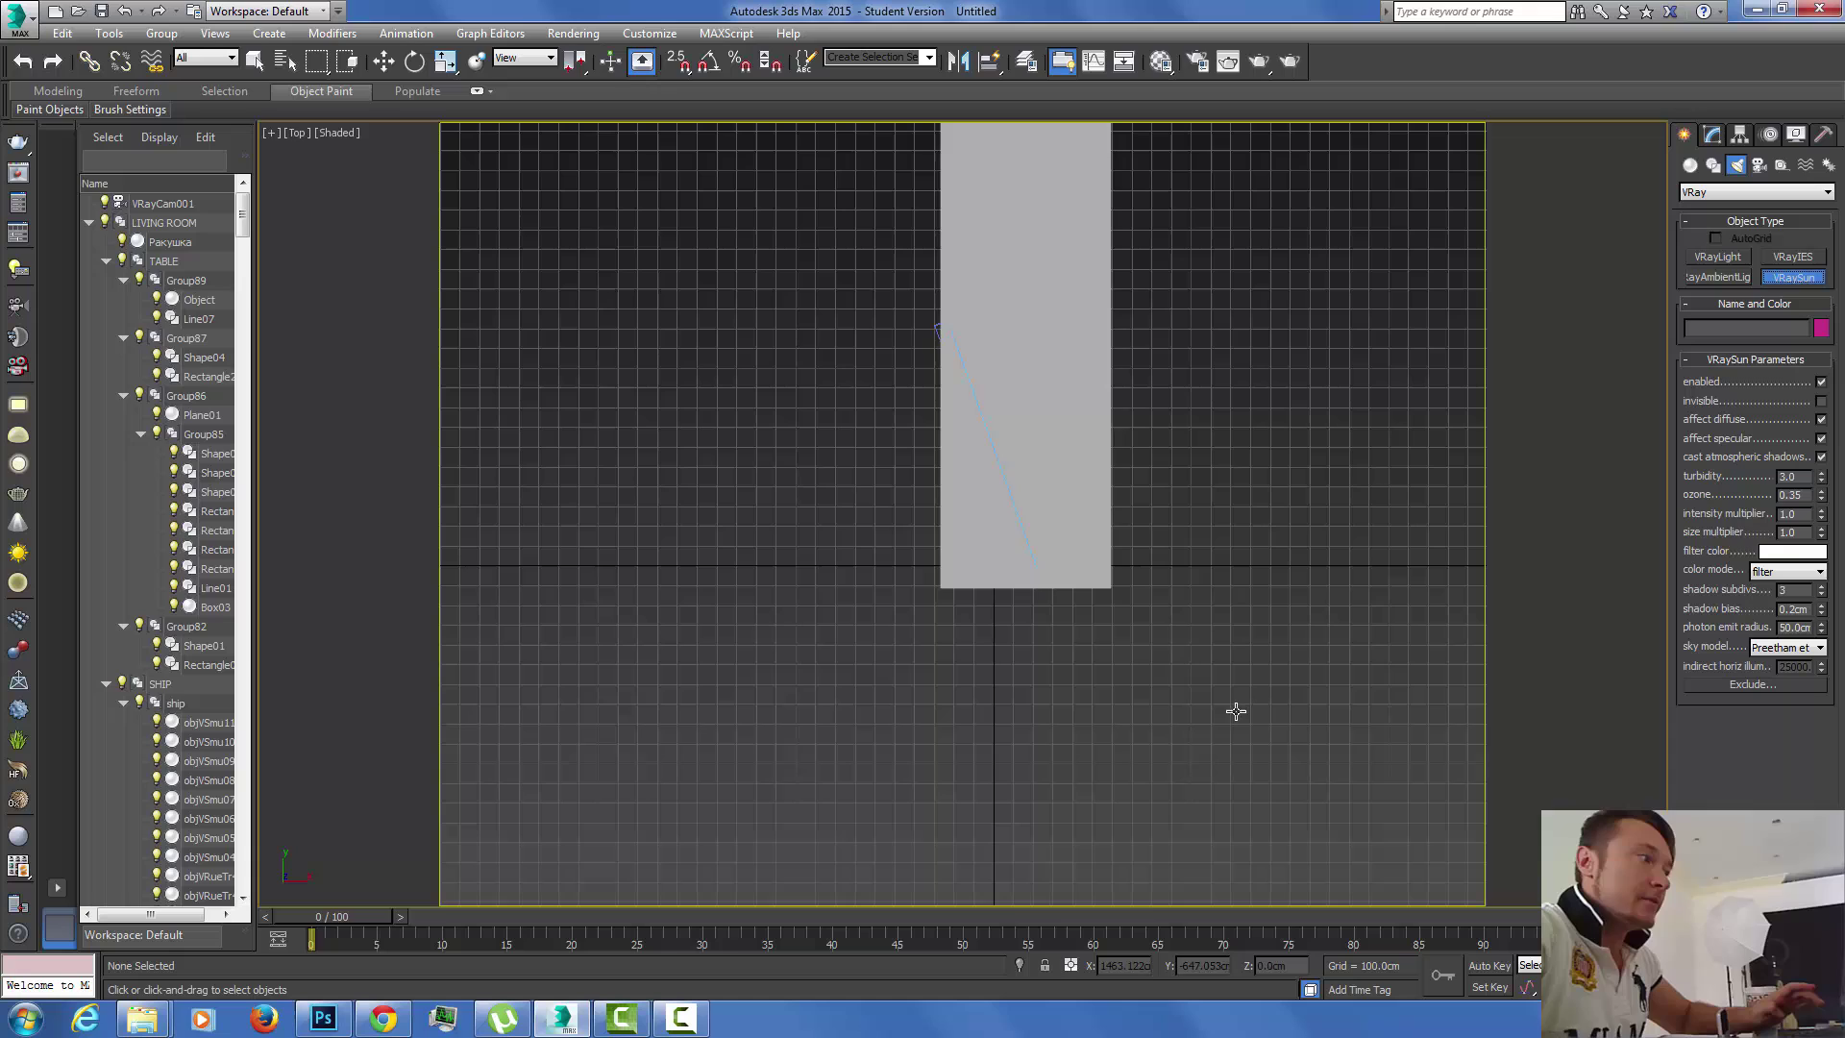
{"action": "left_click_drag", "start_coordinate": [817, 805], "coordinate": [1104, 415]}
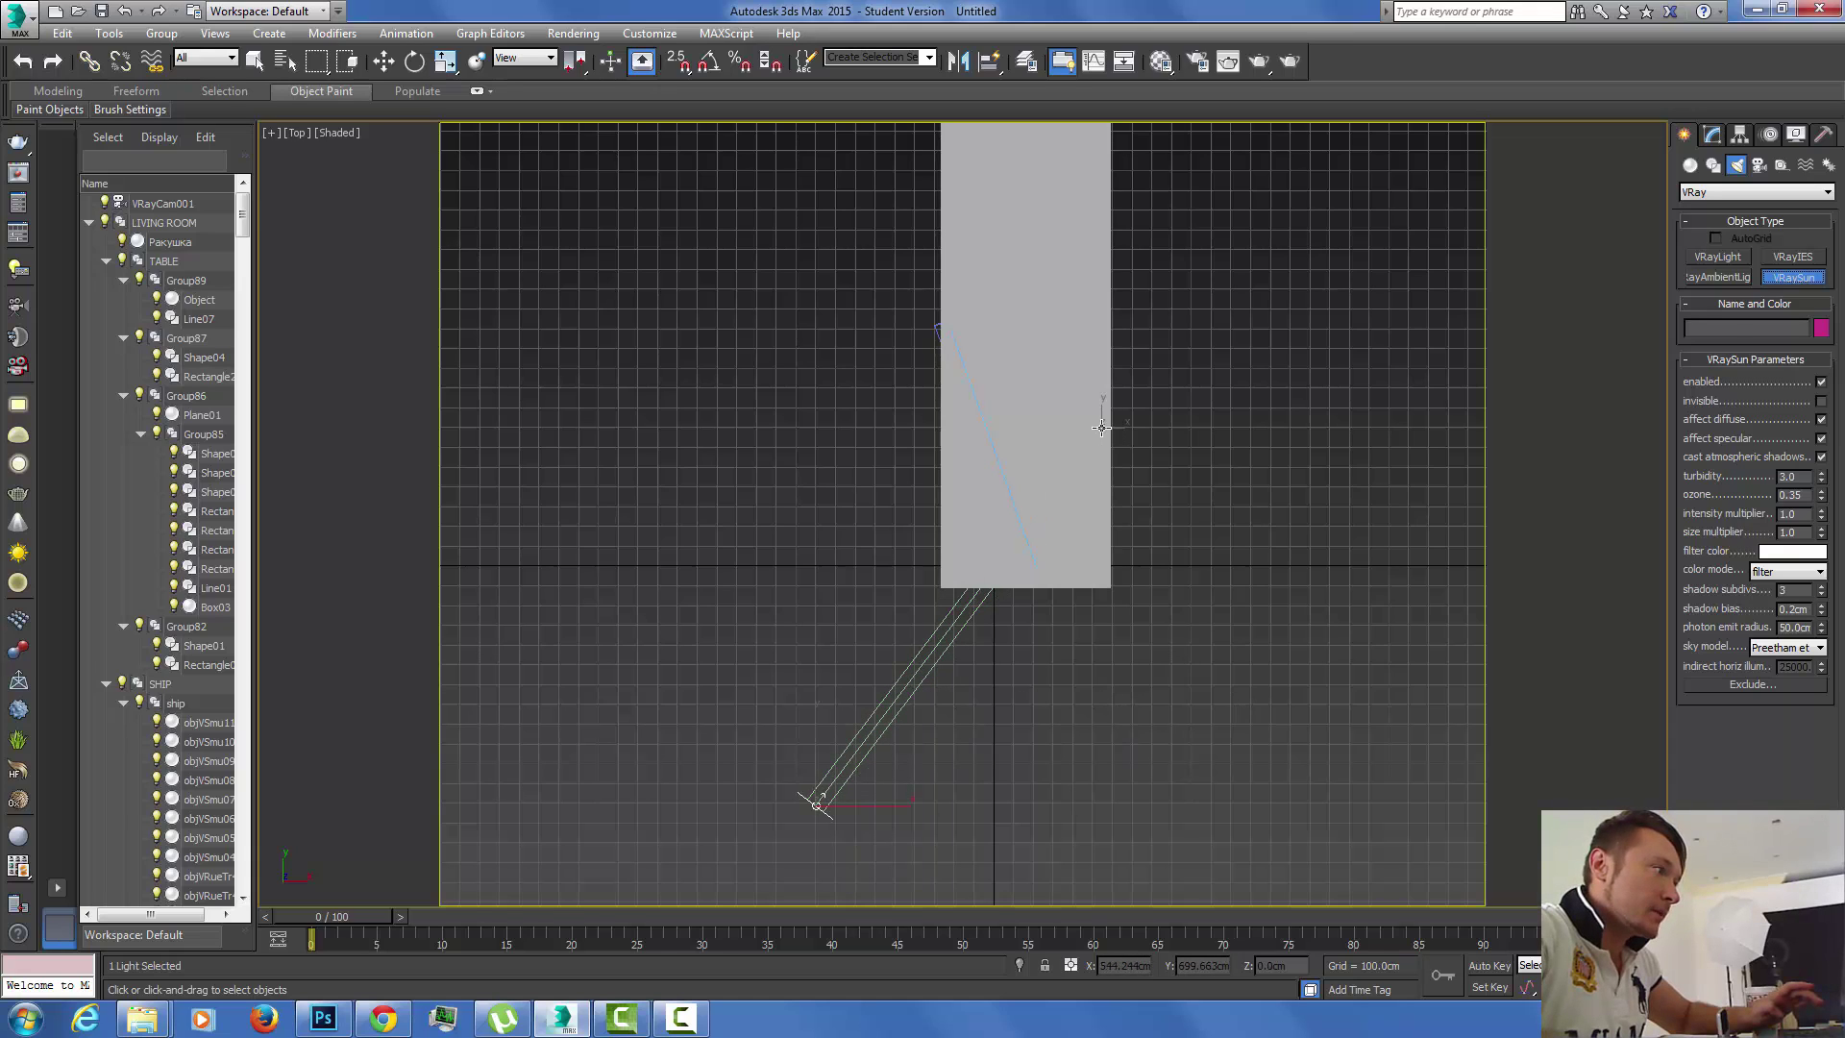
{"action": "left_click", "coordinate": [969, 573]}
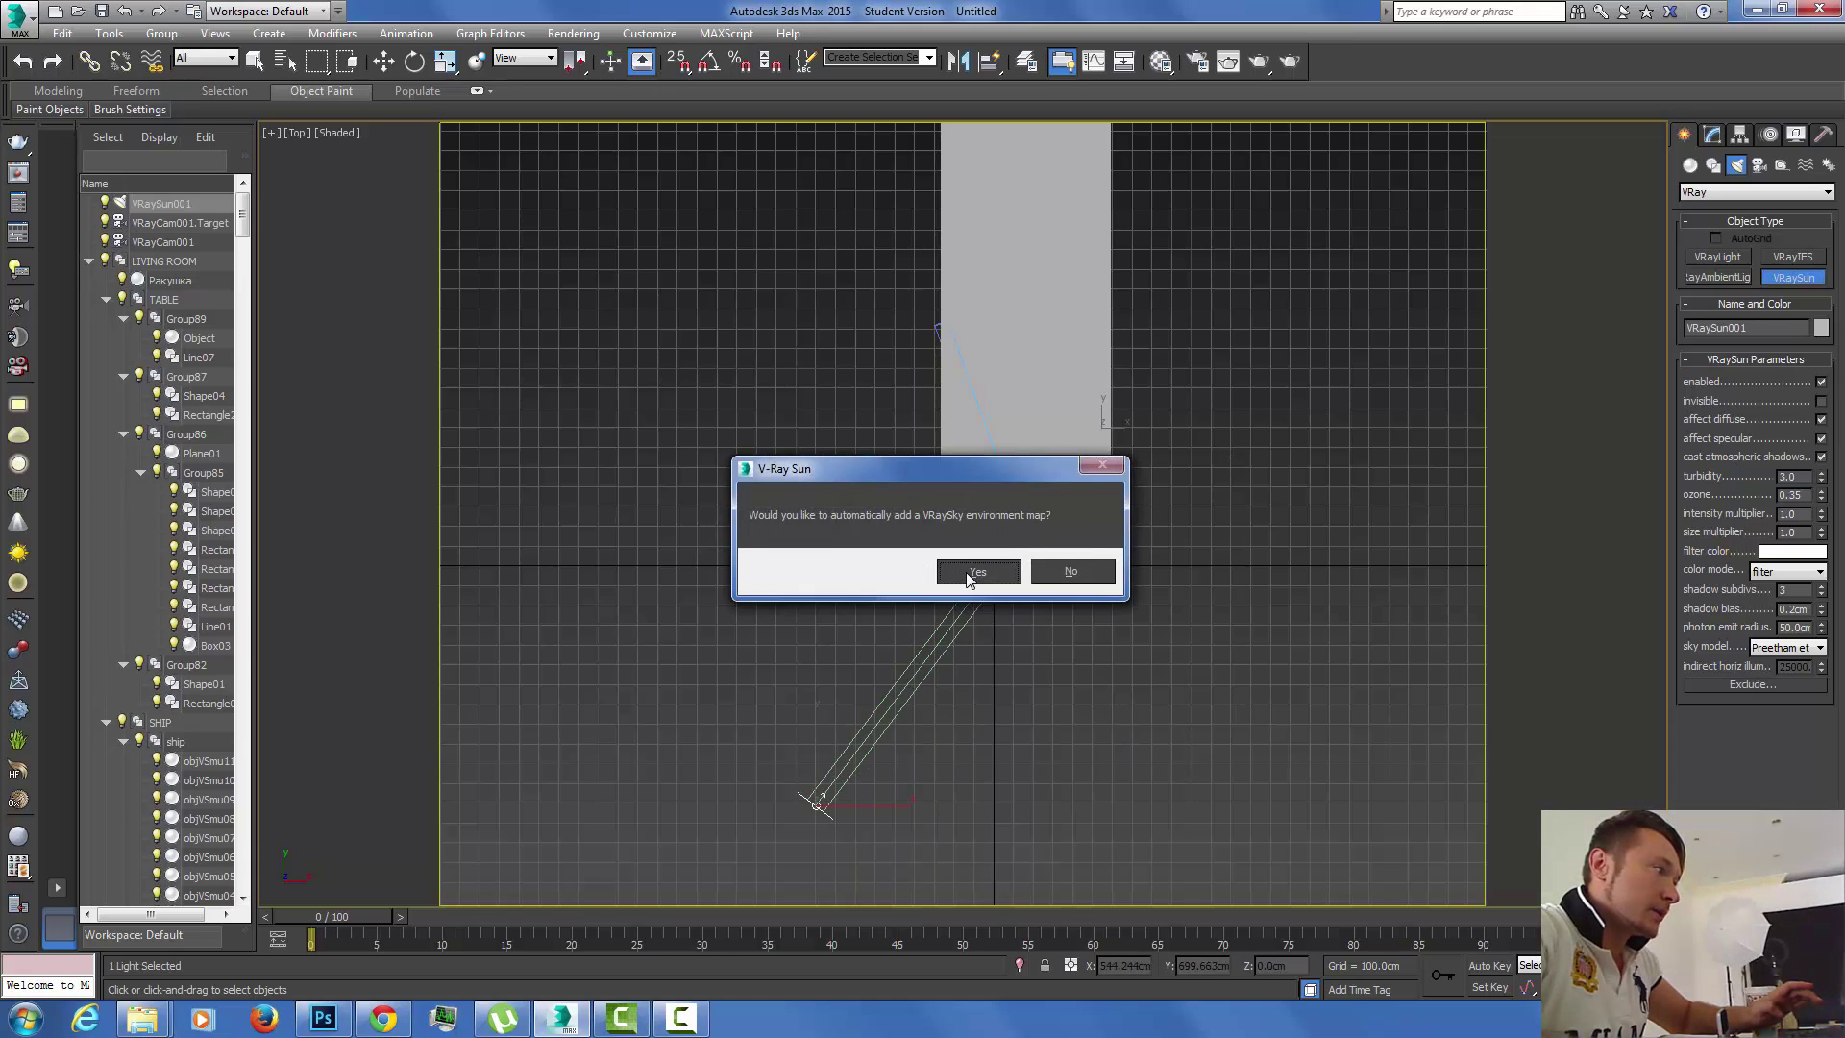
{"action": "left_click", "coordinate": [978, 573]}
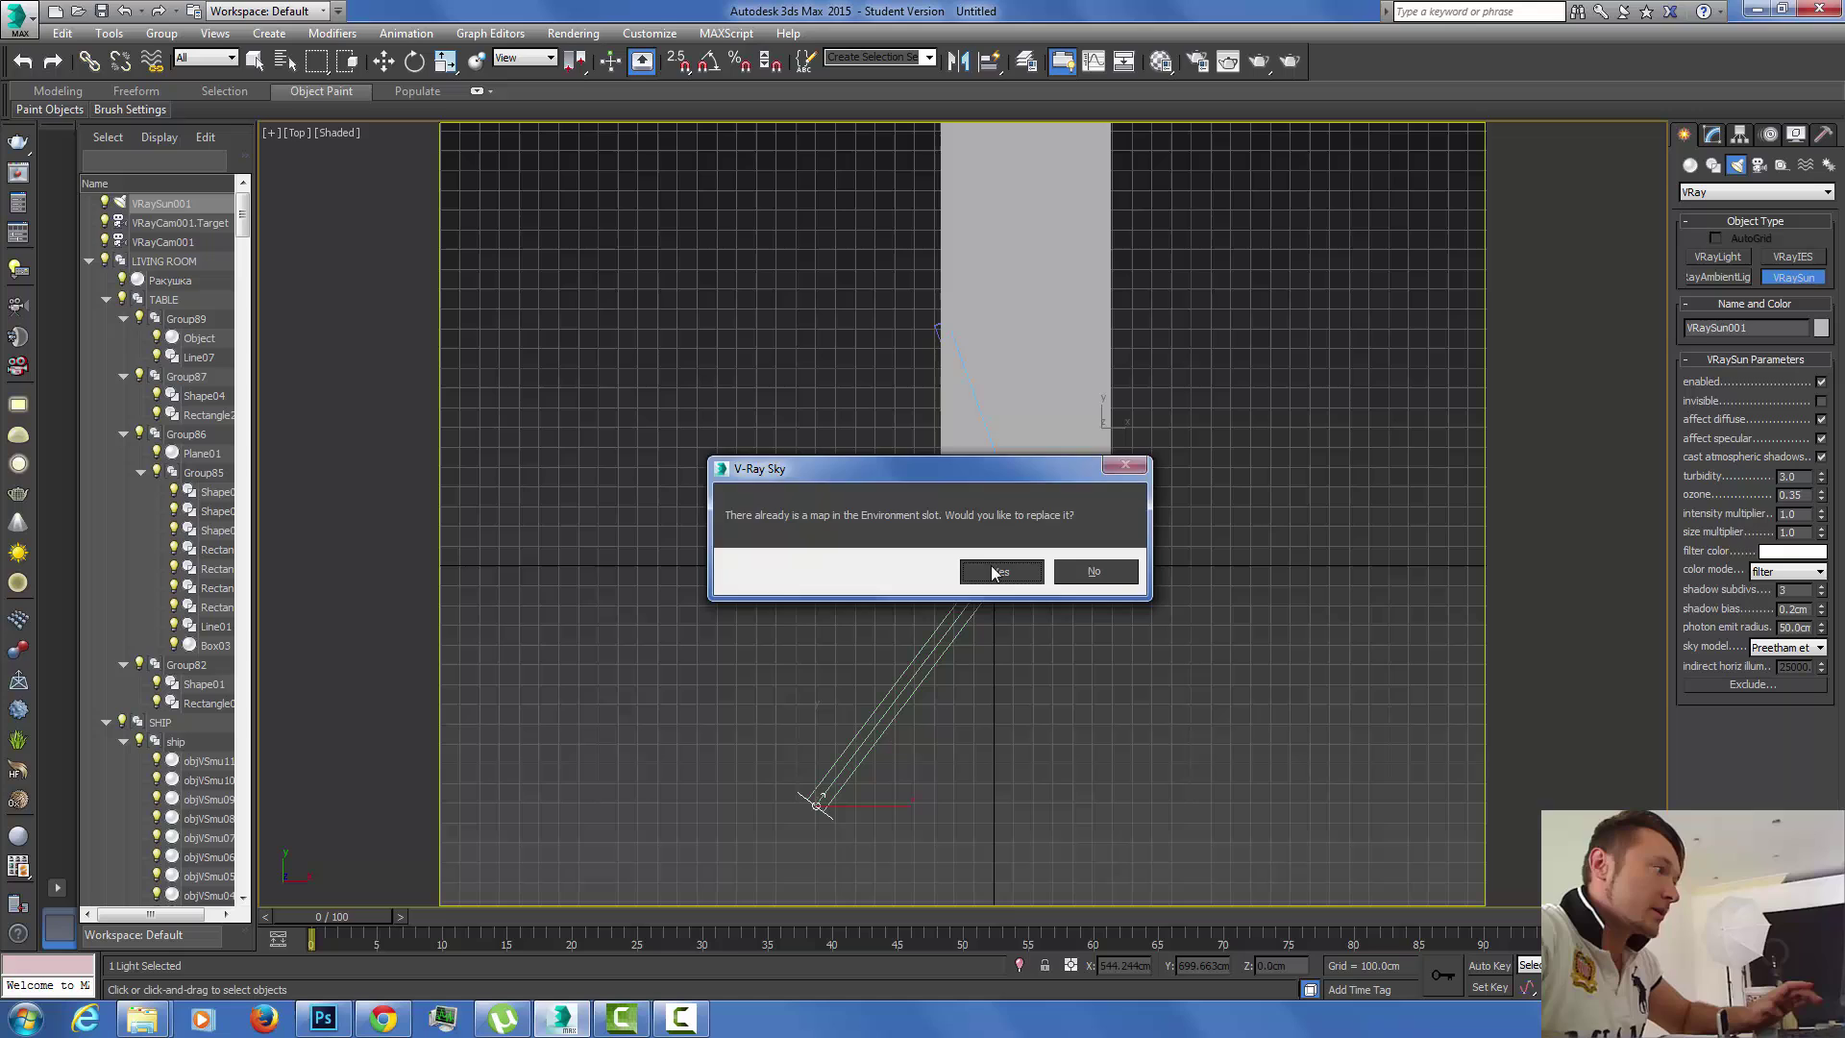
Raise the sun above the room in the Left view and check it through the camera.
{"action": "left_click", "coordinate": [384, 60]}
{"action": "key", "text": "l"}
{"action": "middle_click_drag", "start_coordinate": [885, 426], "coordinate": [953, 313]}
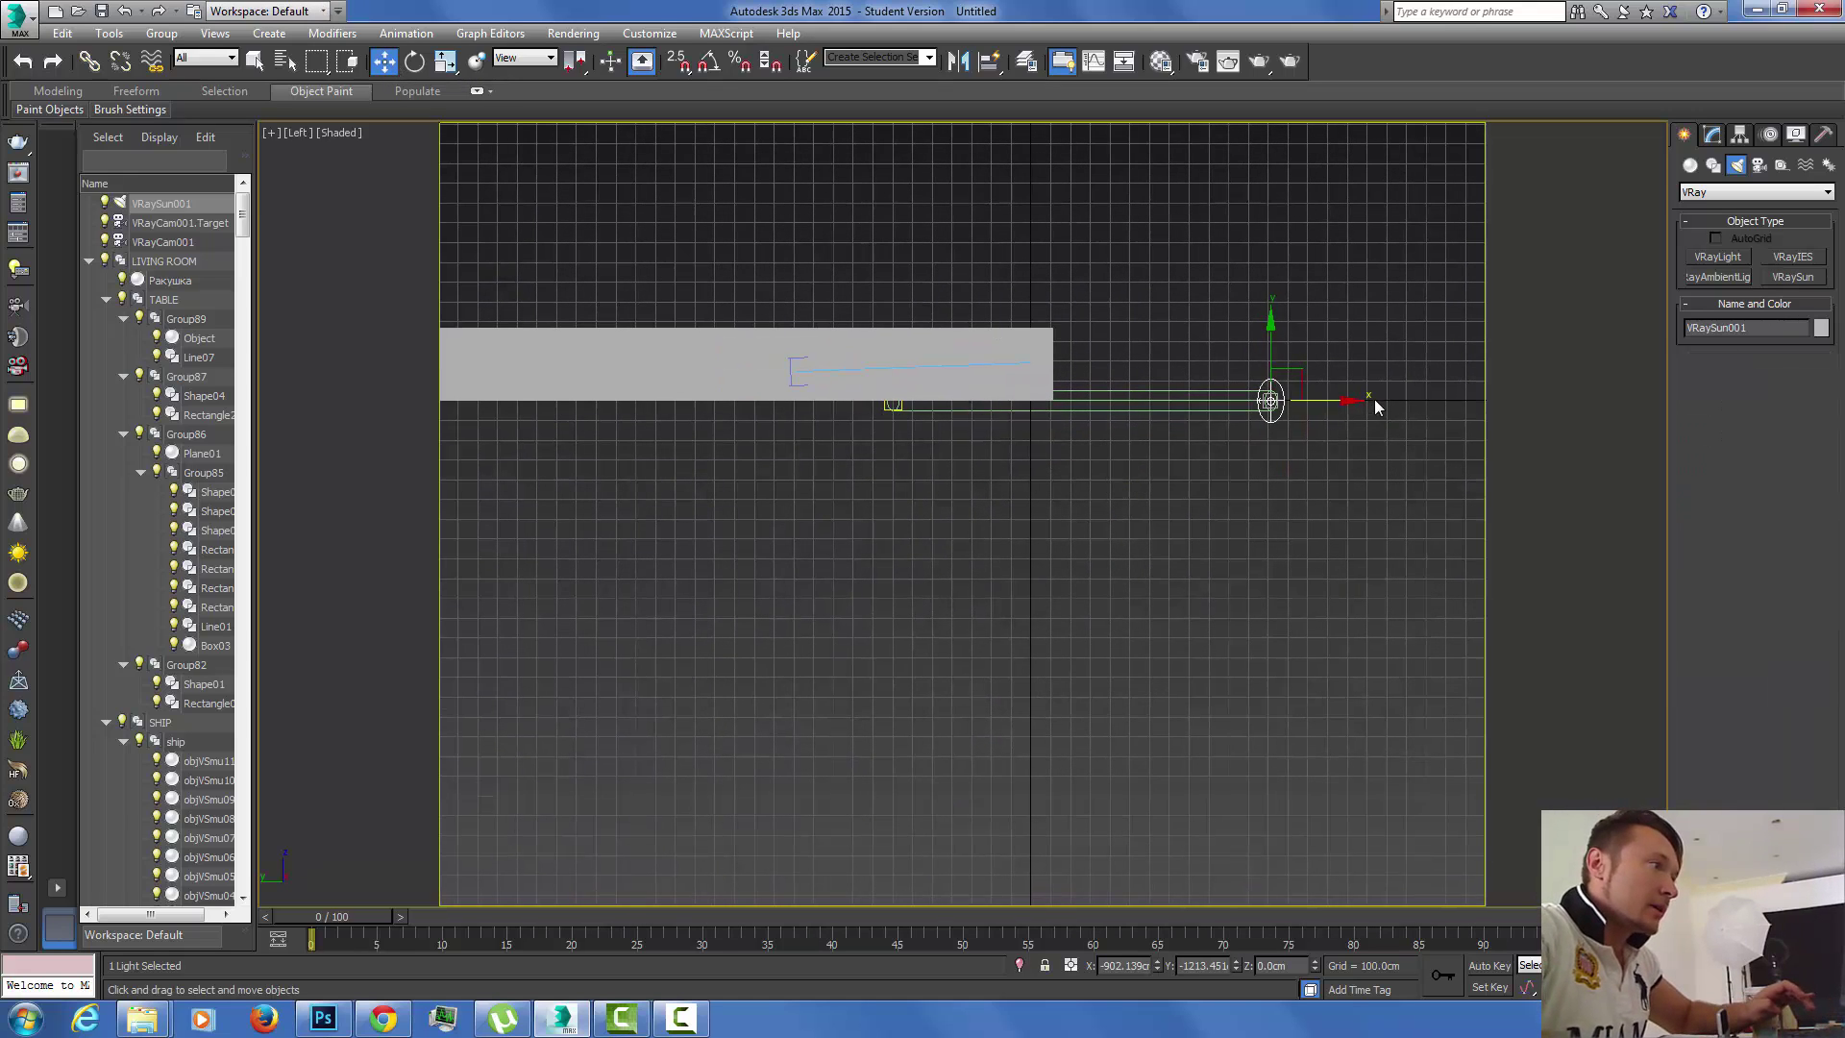
{"action": "left_click_drag", "start_coordinate": [1269, 337], "coordinate": [1269, 258]}
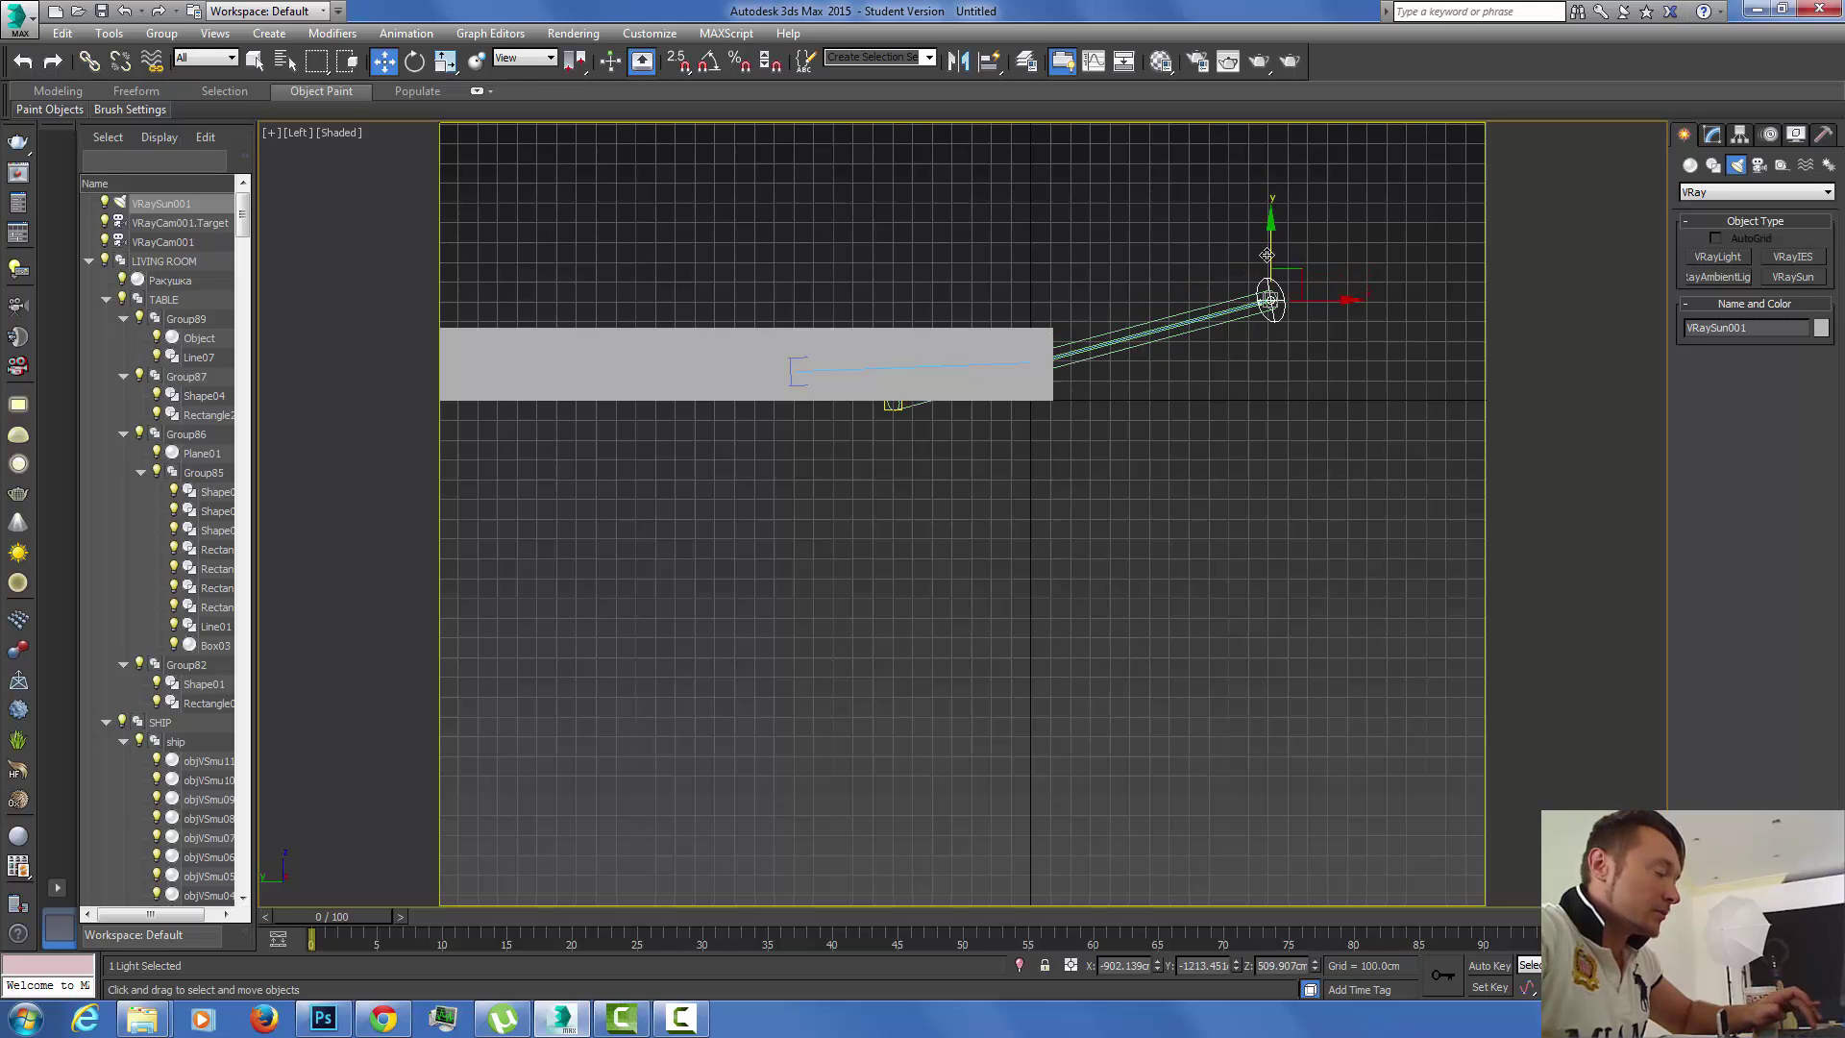
{"action": "key", "text": "c"}
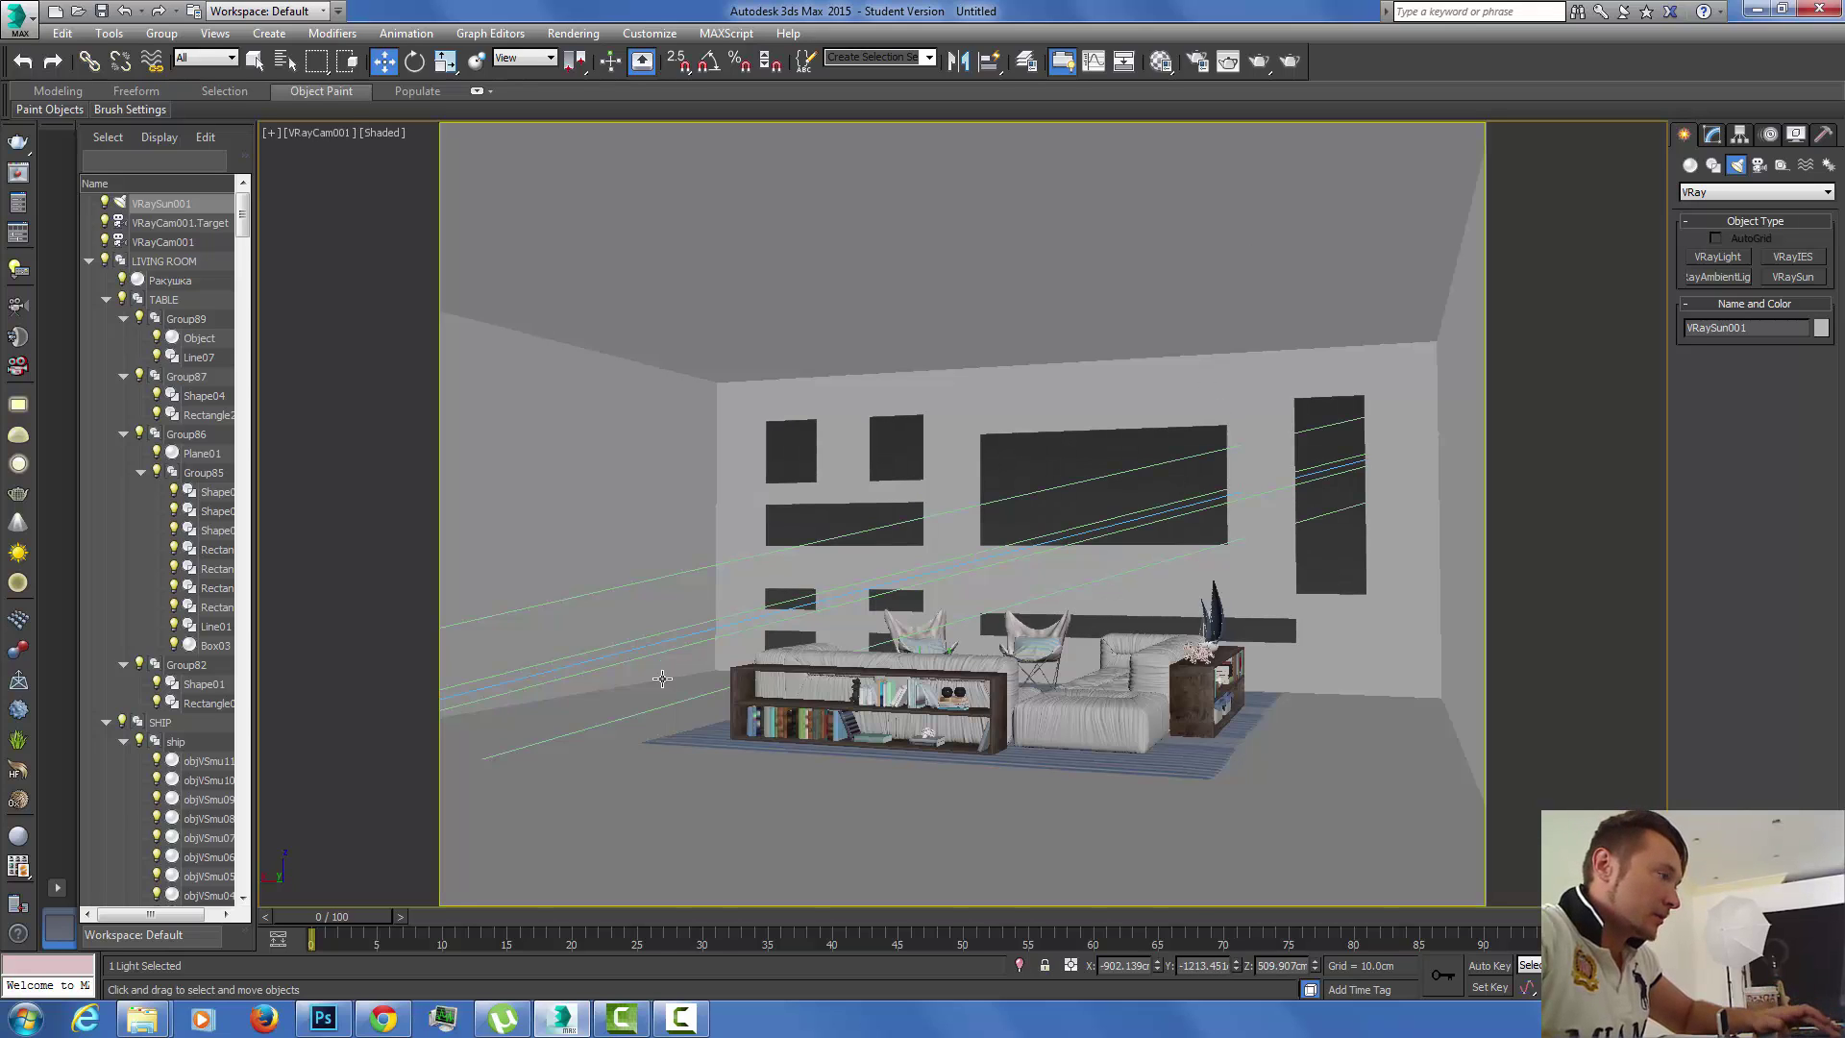
In a wireframe Top view, move the sun's target into the room and nudge the sun right.
{"action": "key", "text": "t"}
{"action": "key", "text": "F3"}
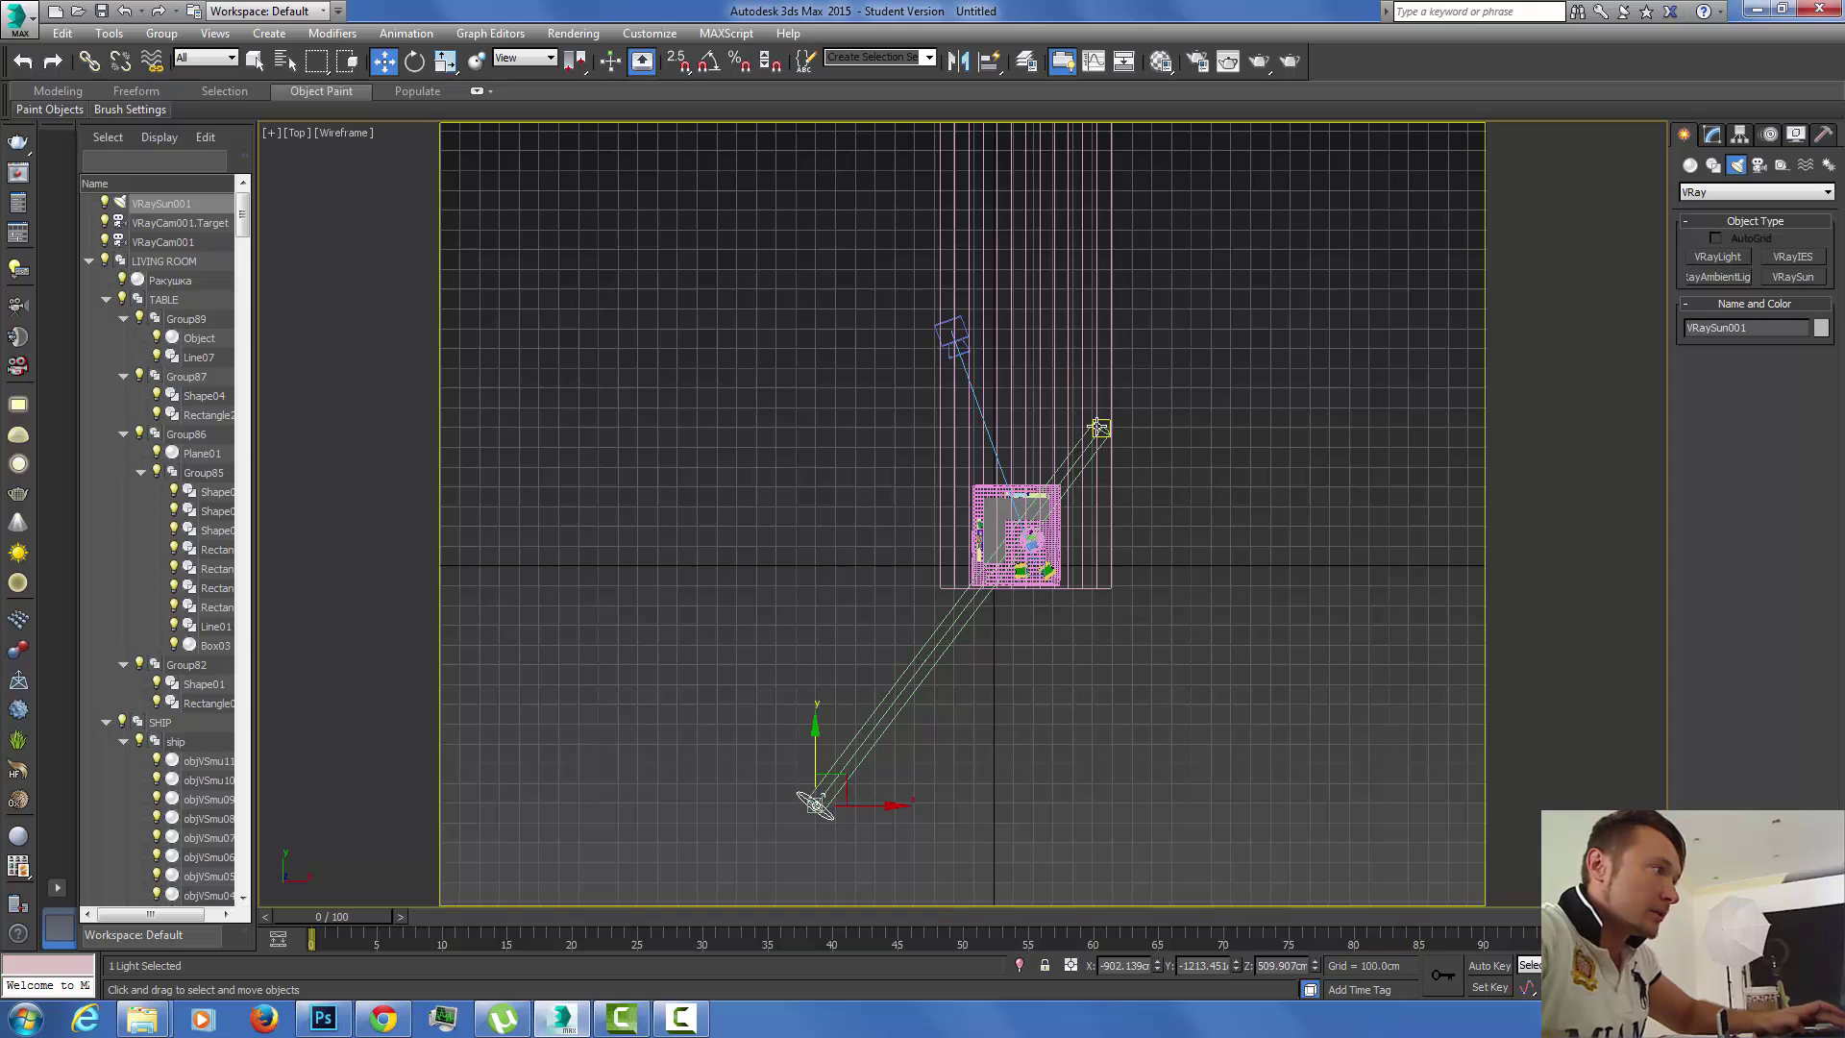
{"action": "left_click", "coordinate": [1097, 428]}
{"action": "left_click", "coordinate": [1103, 430]}
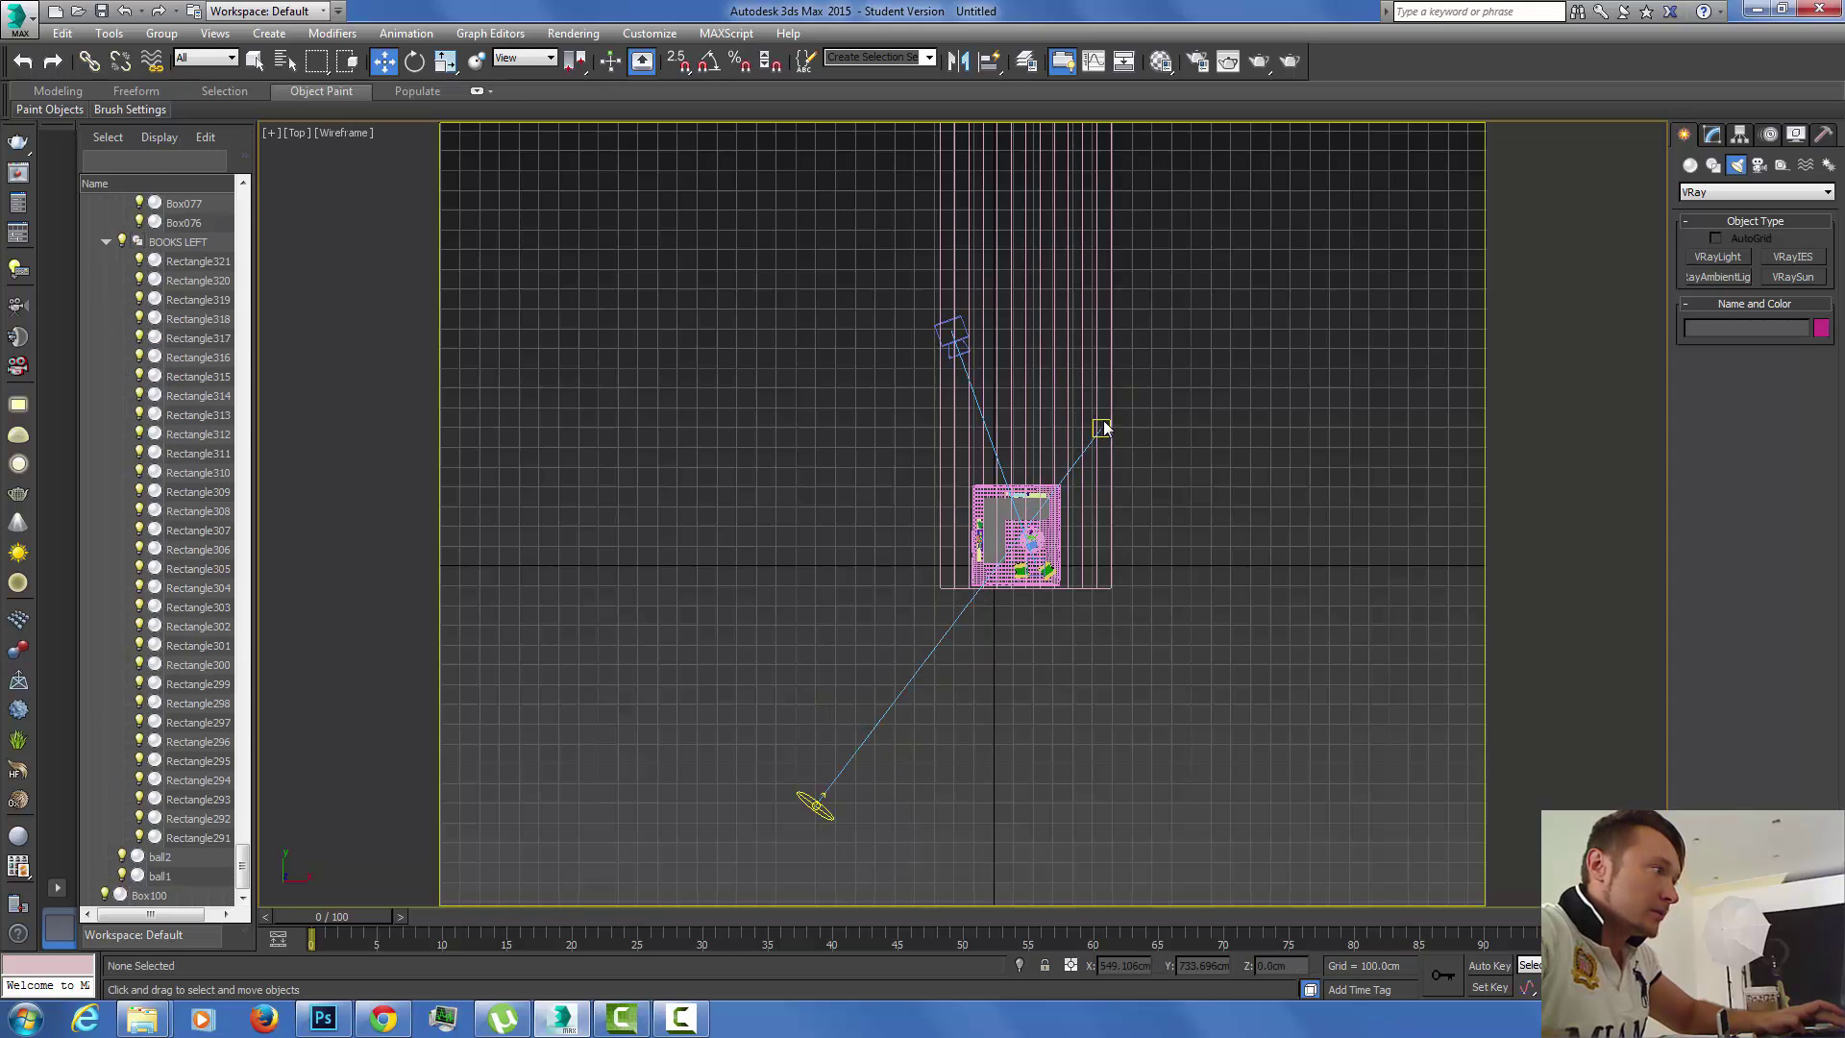
{"action": "left_click", "coordinate": [1103, 429]}
{"action": "left_click_drag", "start_coordinate": [1132, 402], "coordinate": [1078, 444]}
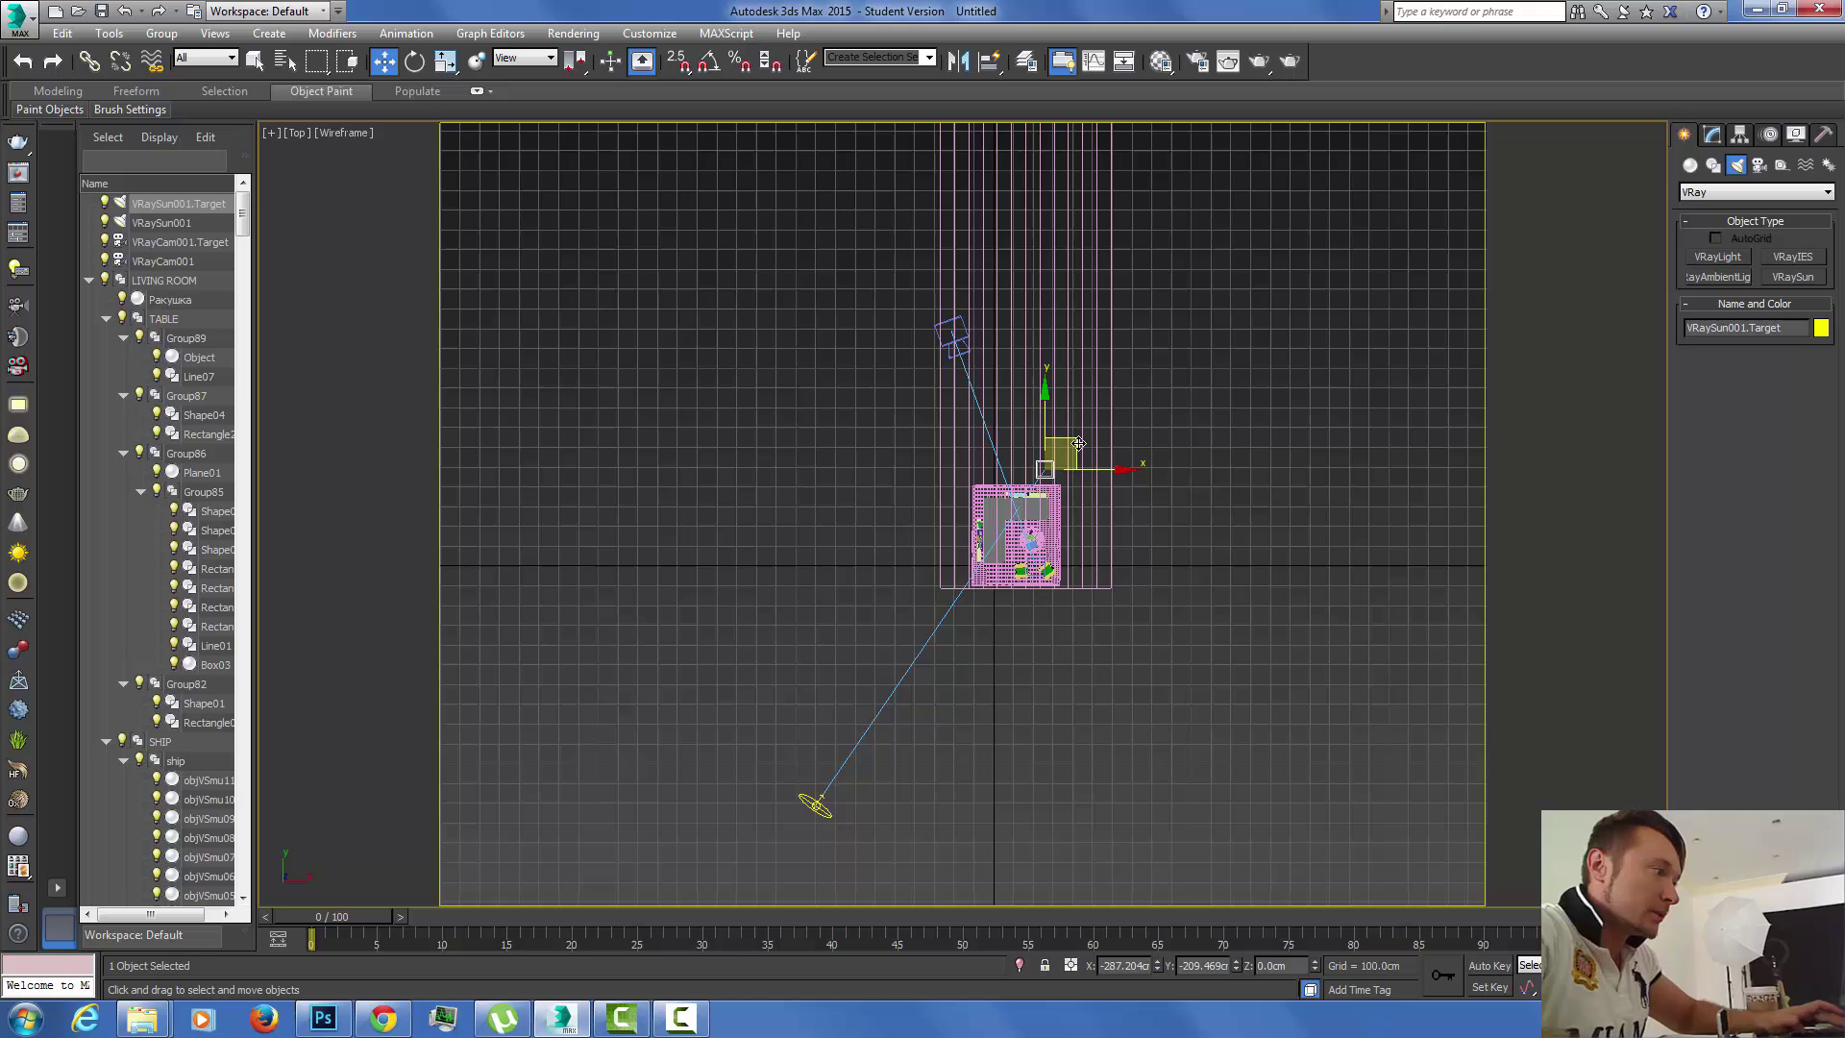
{"action": "left_click_drag", "start_coordinate": [815, 805], "coordinate": [864, 816]}
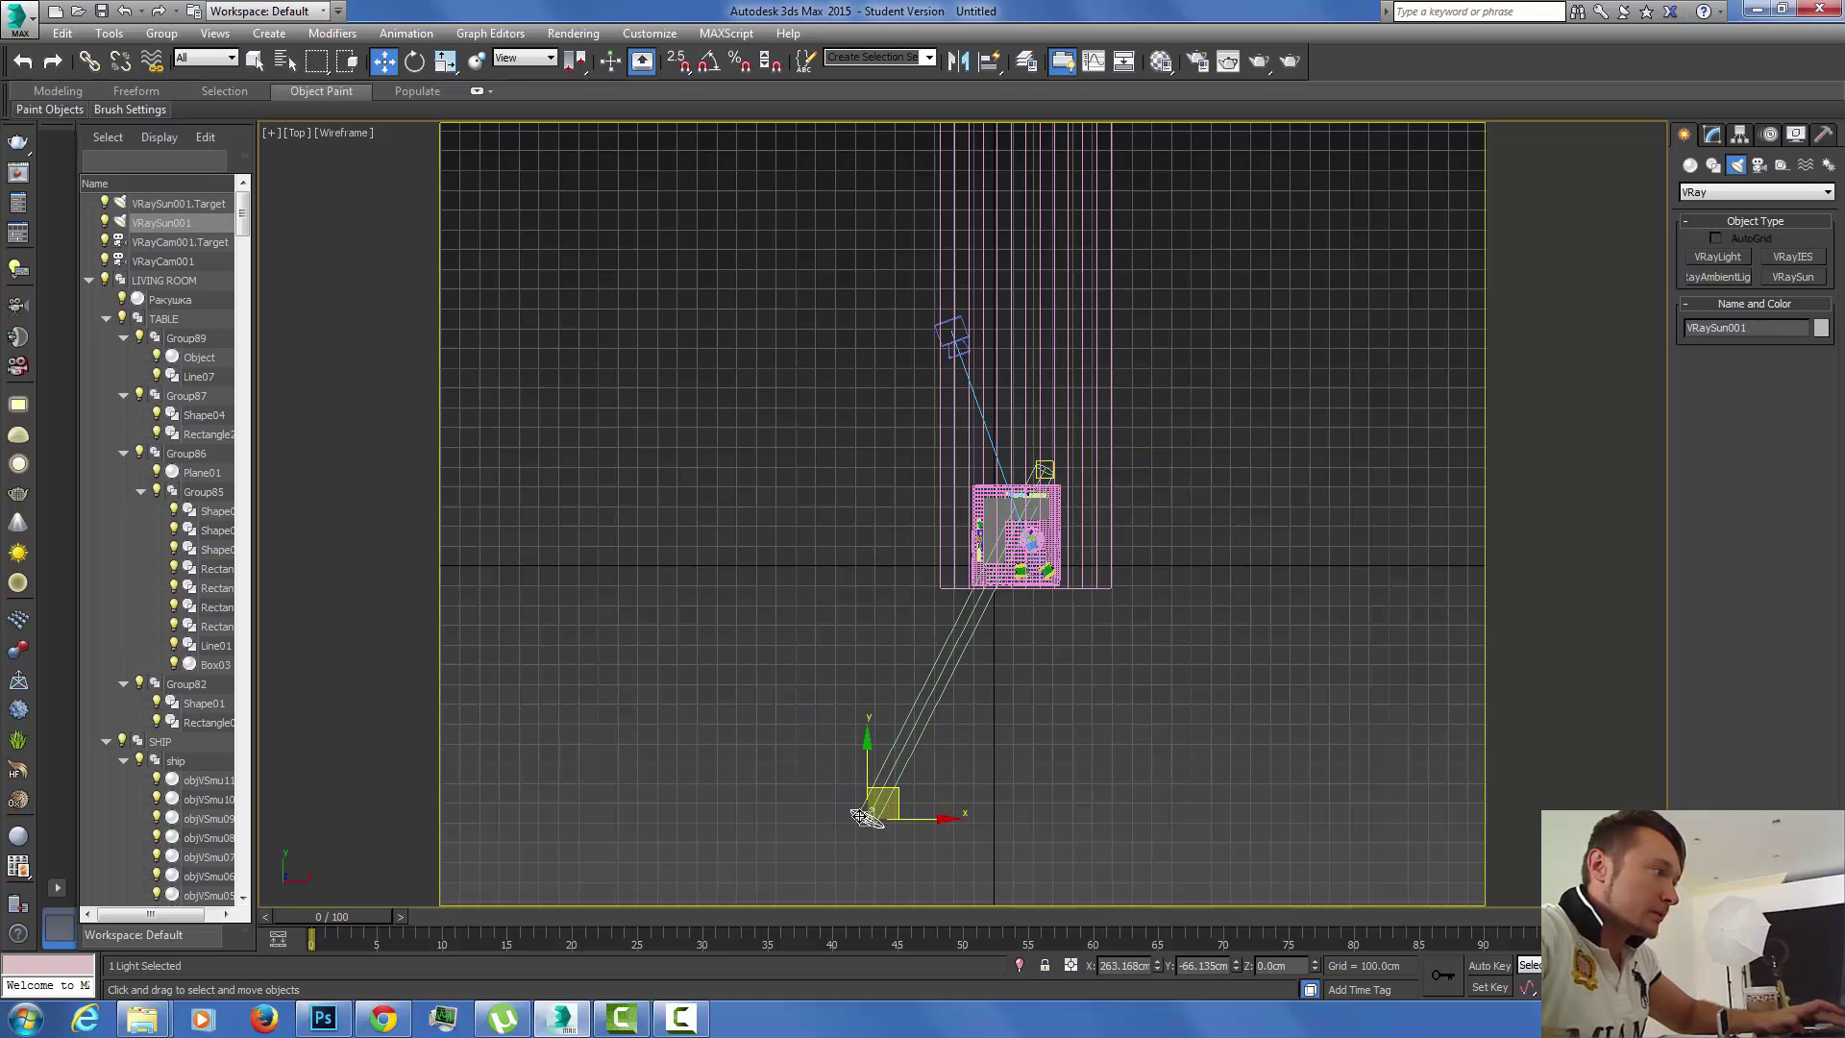
In the camera view, slide the sun along X to about -325 and return to shaded display.
{"action": "key", "text": "c"}
{"action": "key", "text": "F3"}
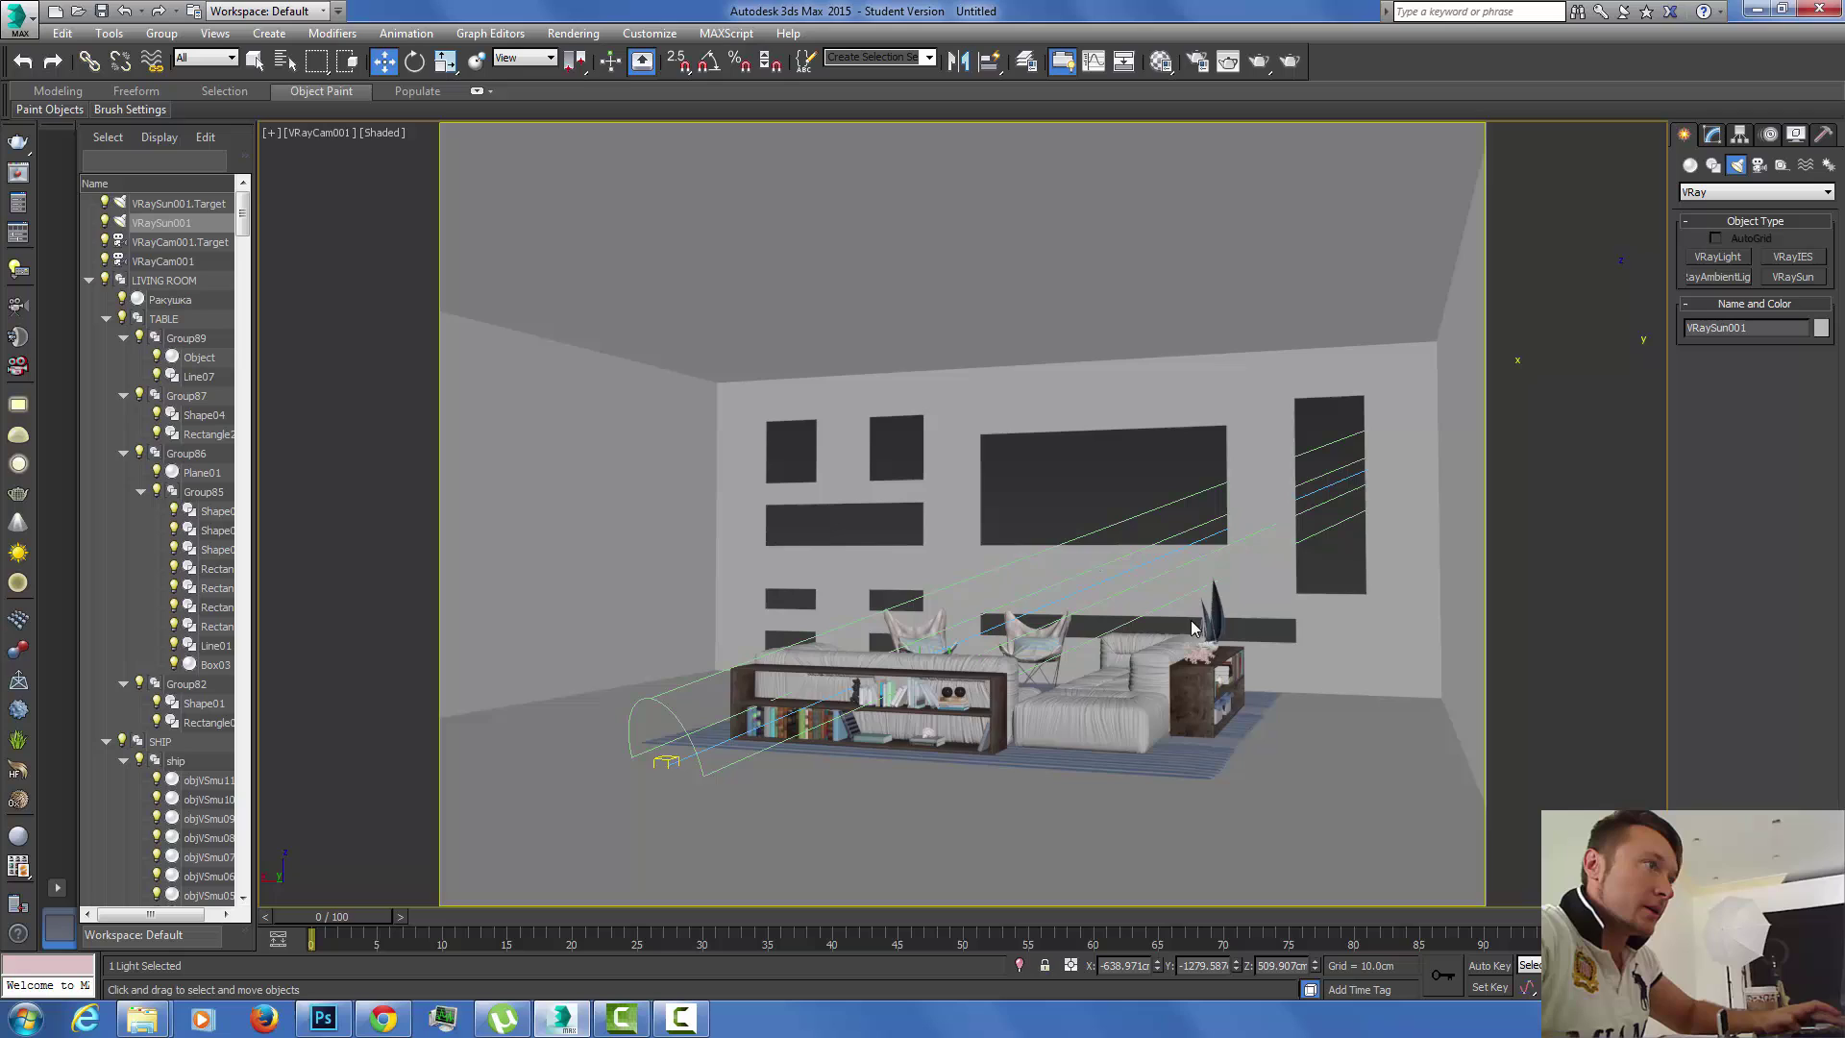
{"action": "key", "text": "F3"}
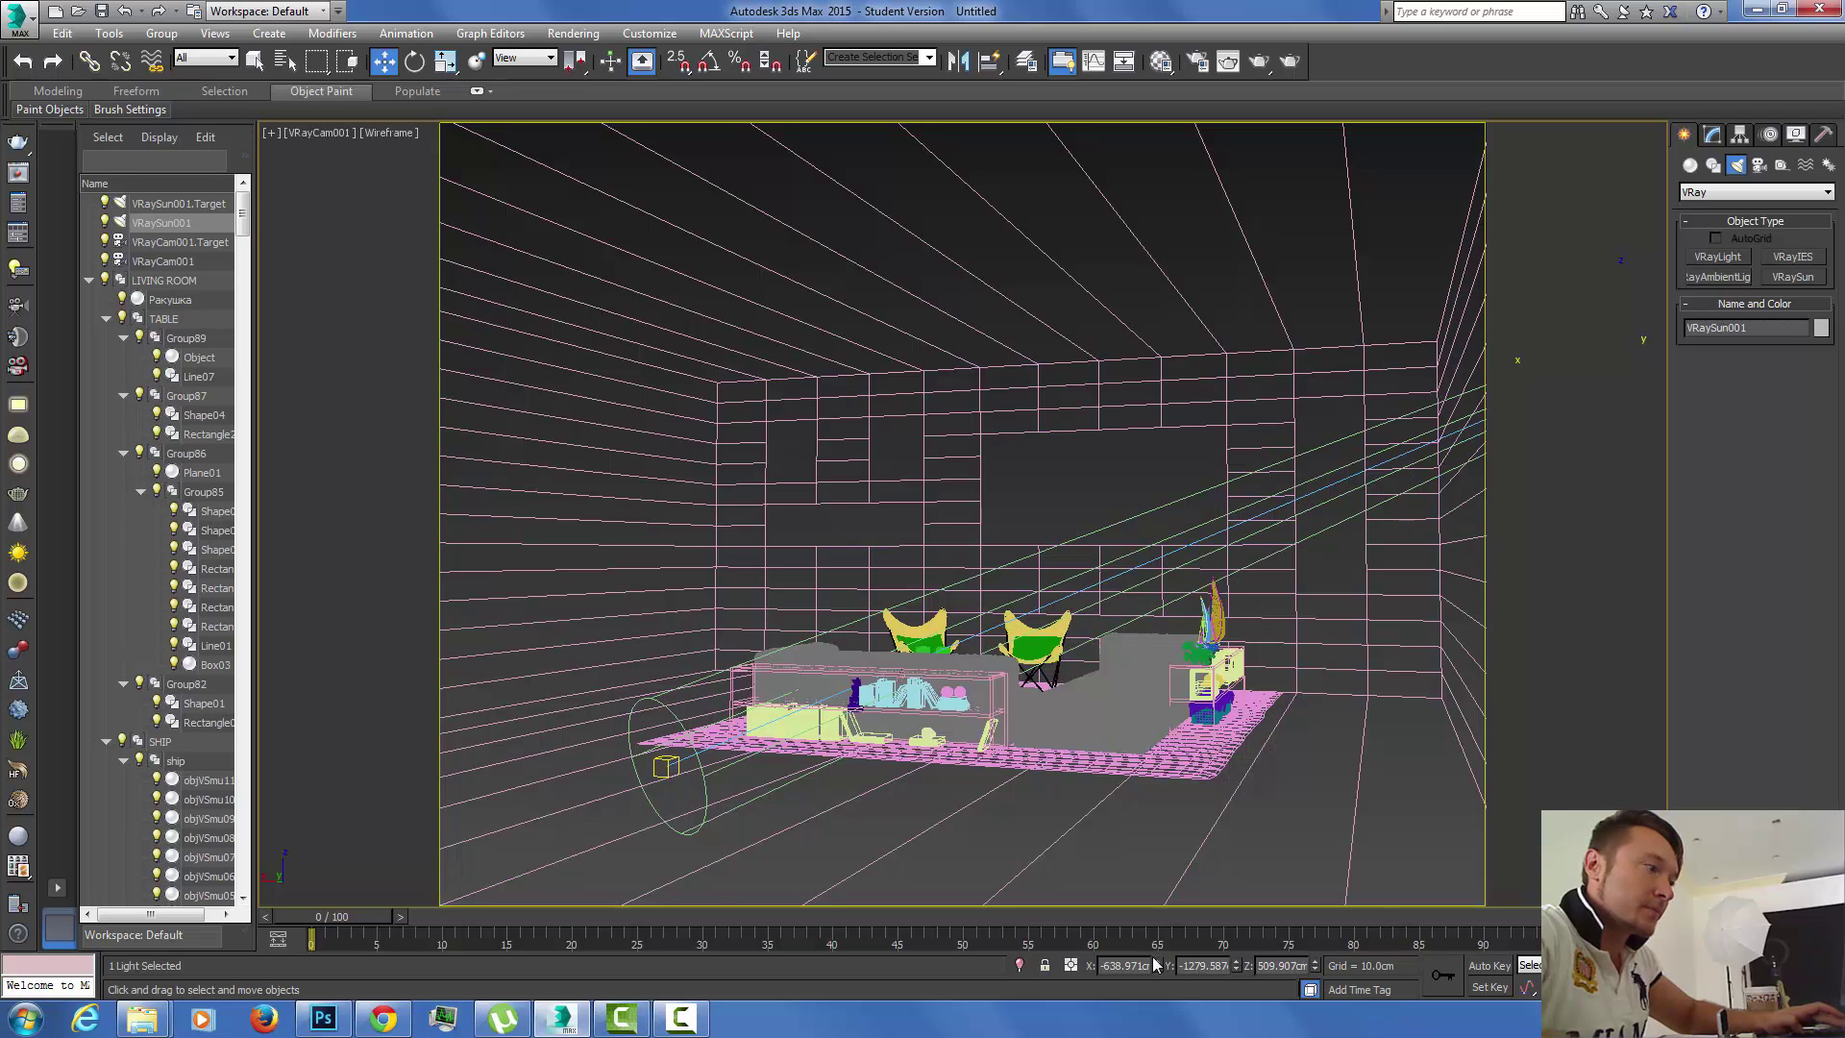
{"action": "mouse_move", "coordinate": [1157, 964]}
{"action": "left_mouse_down"}
{"action": "mouse_move", "coordinate": [1120, 855]}
{"action": "mouse_move", "coordinate": [1130, 797]}
{"action": "left_mouse_up"}
{"action": "key", "text": "F3"}
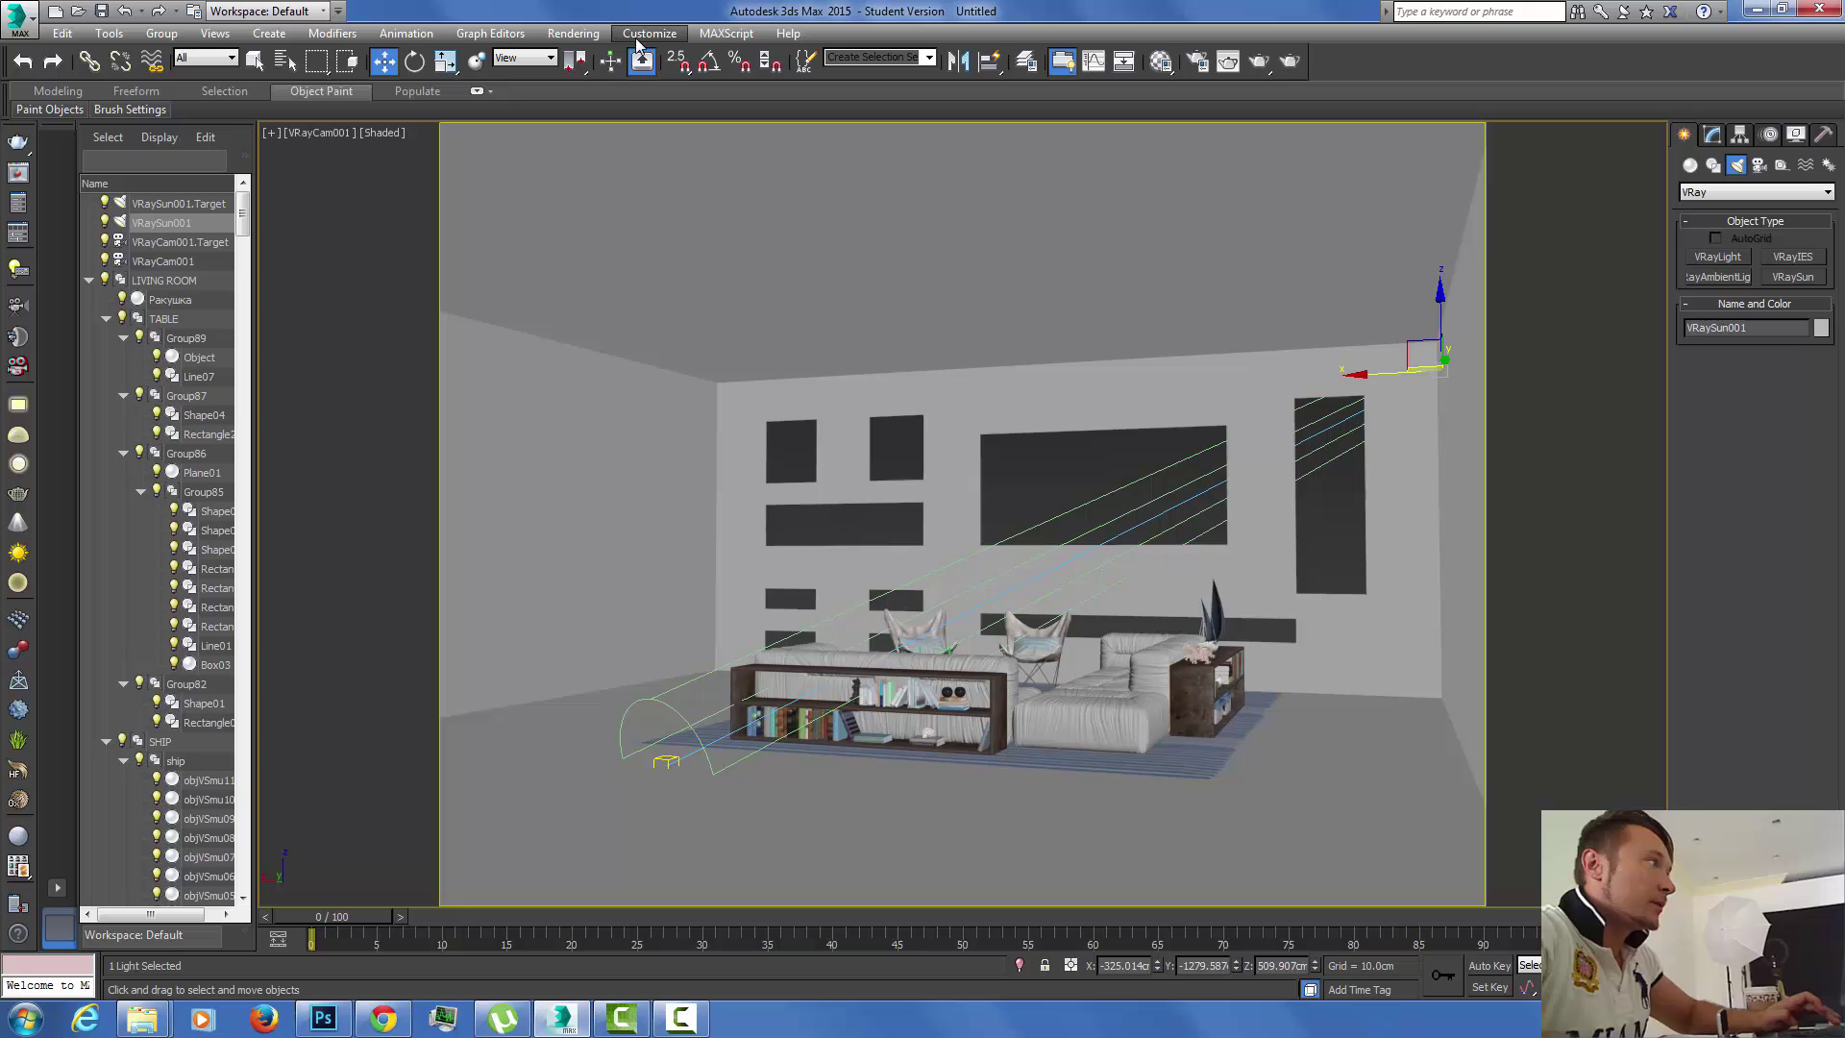
Choose the Atmospheric Apparatus helpers and start a BoxGizmo.
{"action": "left_click", "coordinate": [1781, 166]}
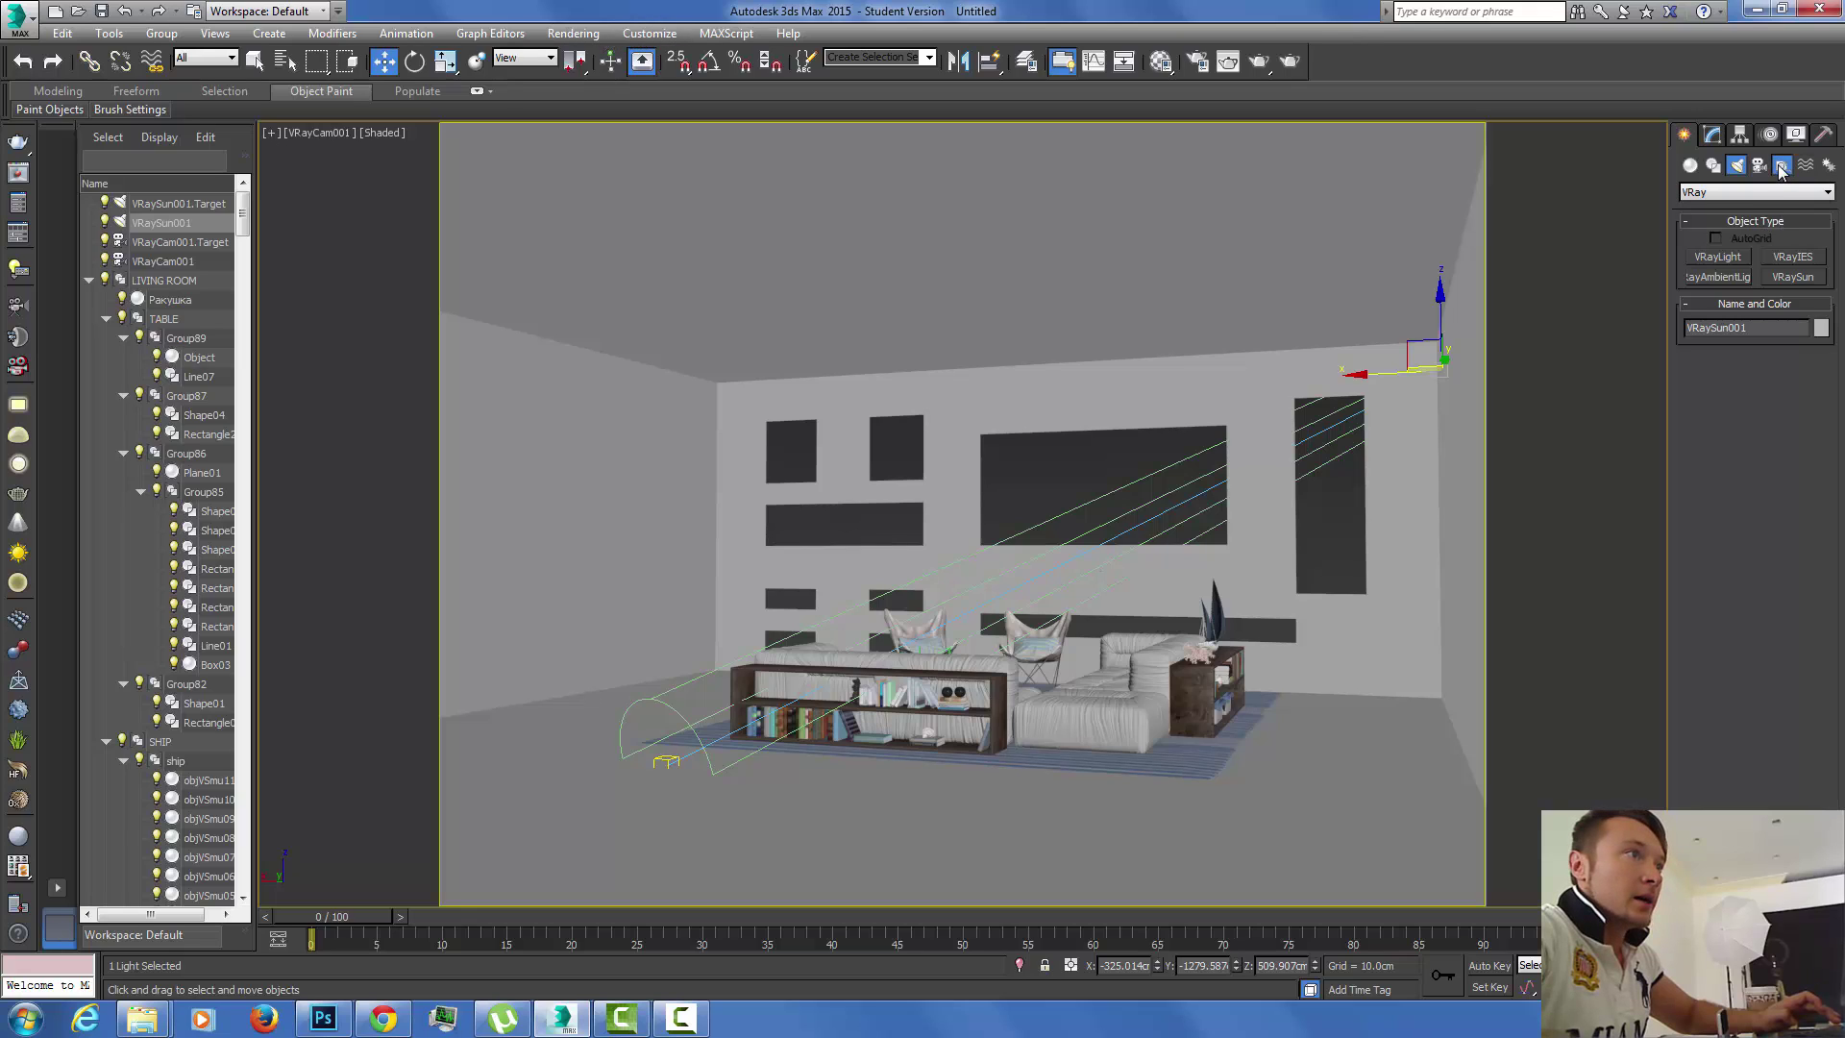
{"action": "left_click", "coordinate": [1760, 193]}
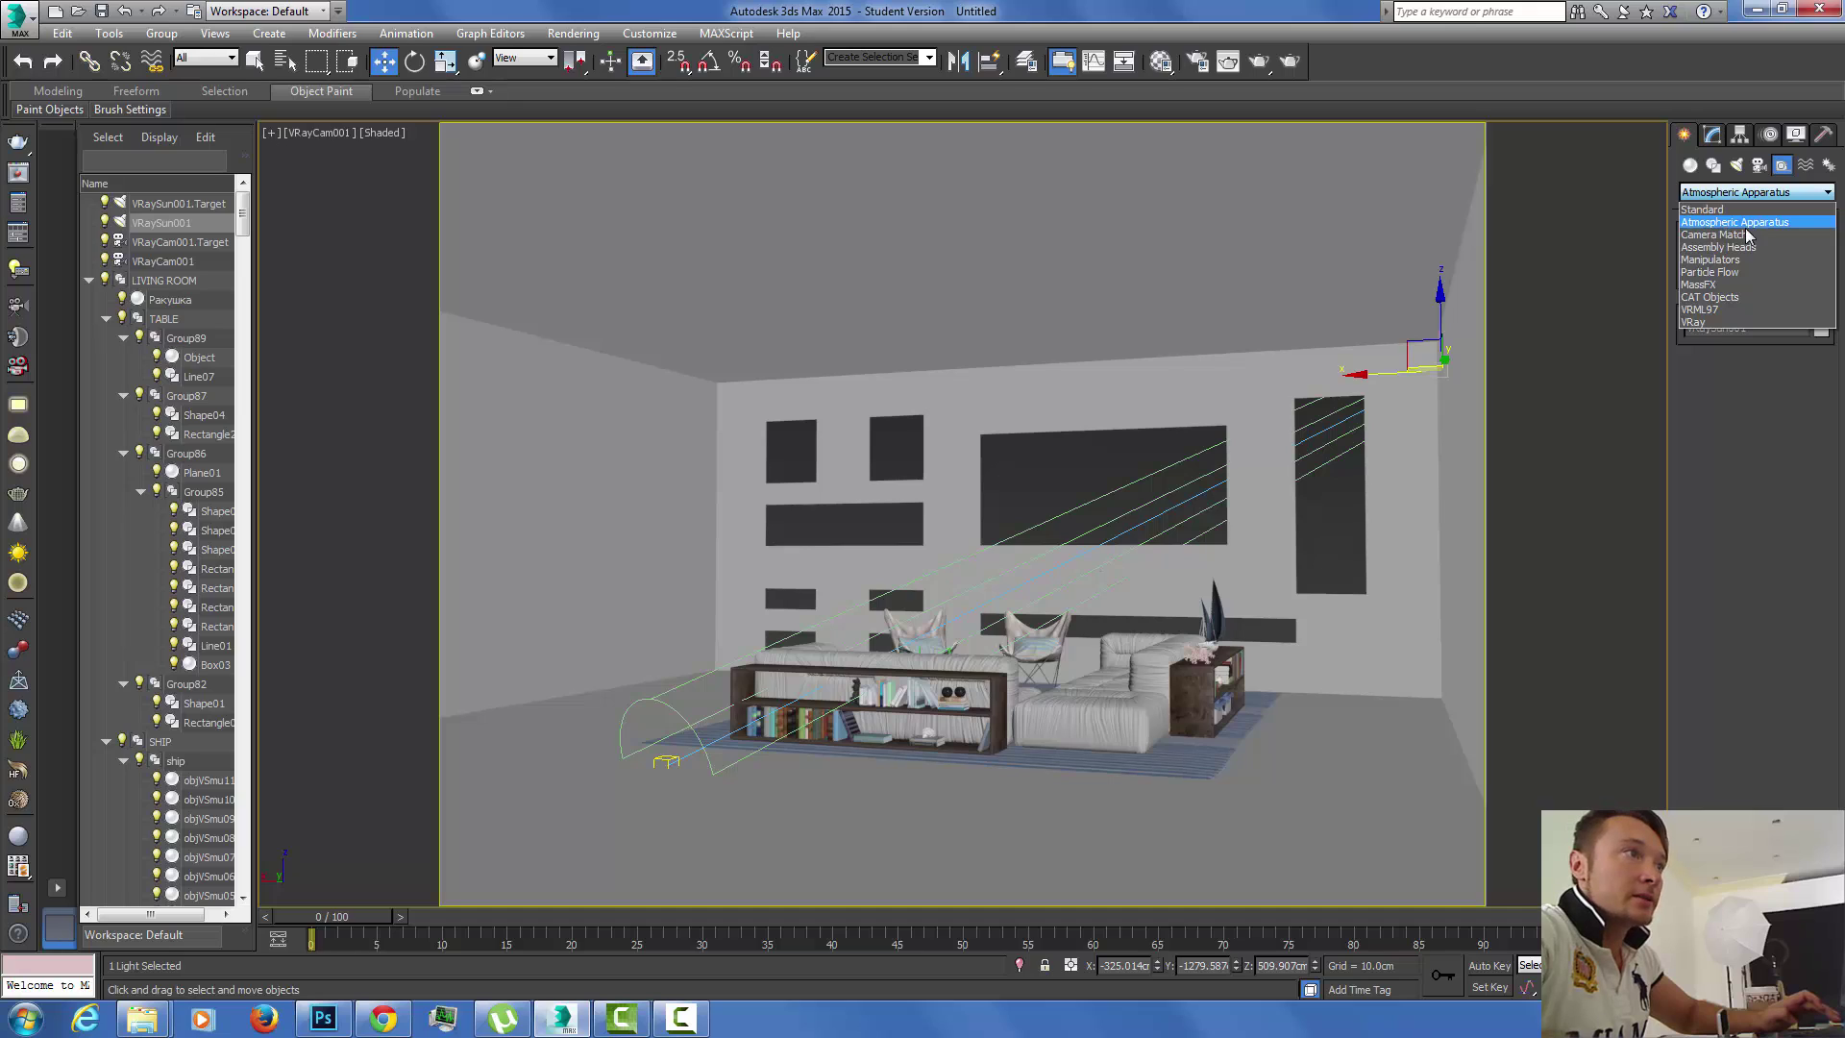
{"action": "left_click", "coordinate": [1747, 235]}
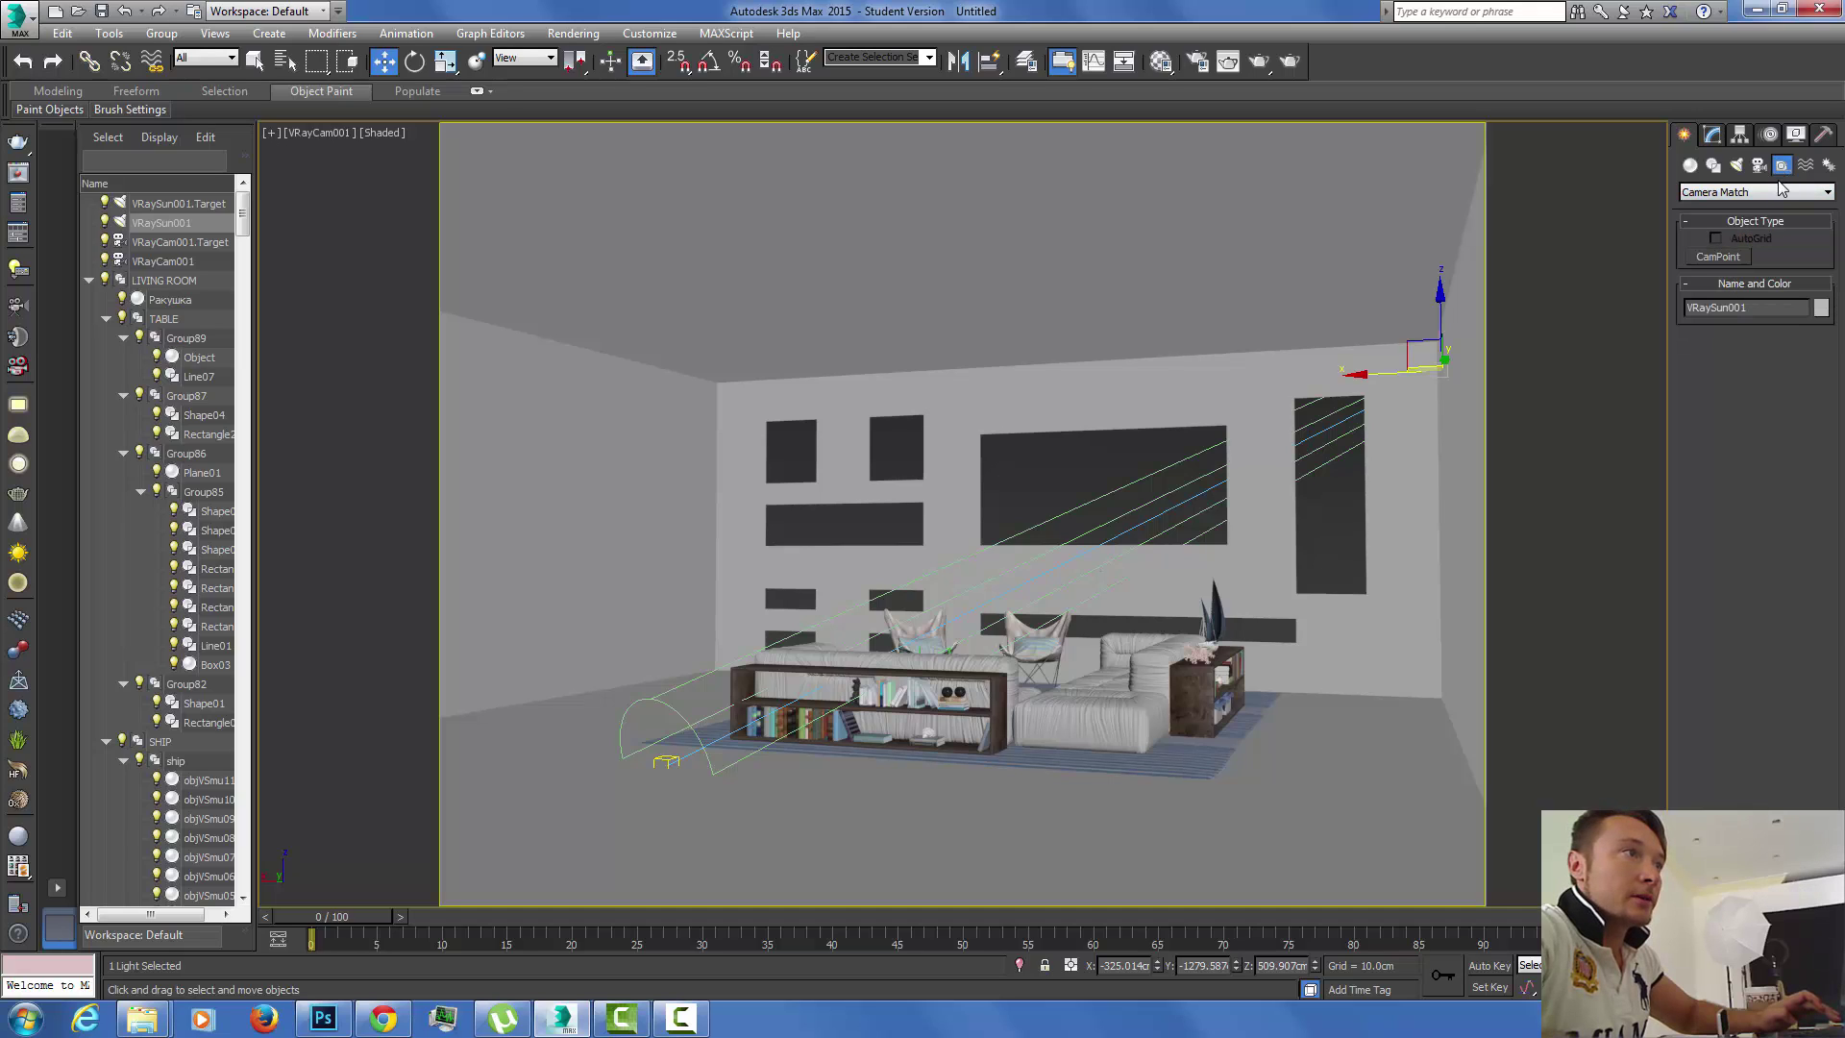
{"action": "left_click", "coordinate": [1777, 190]}
{"action": "left_click", "coordinate": [1756, 219]}
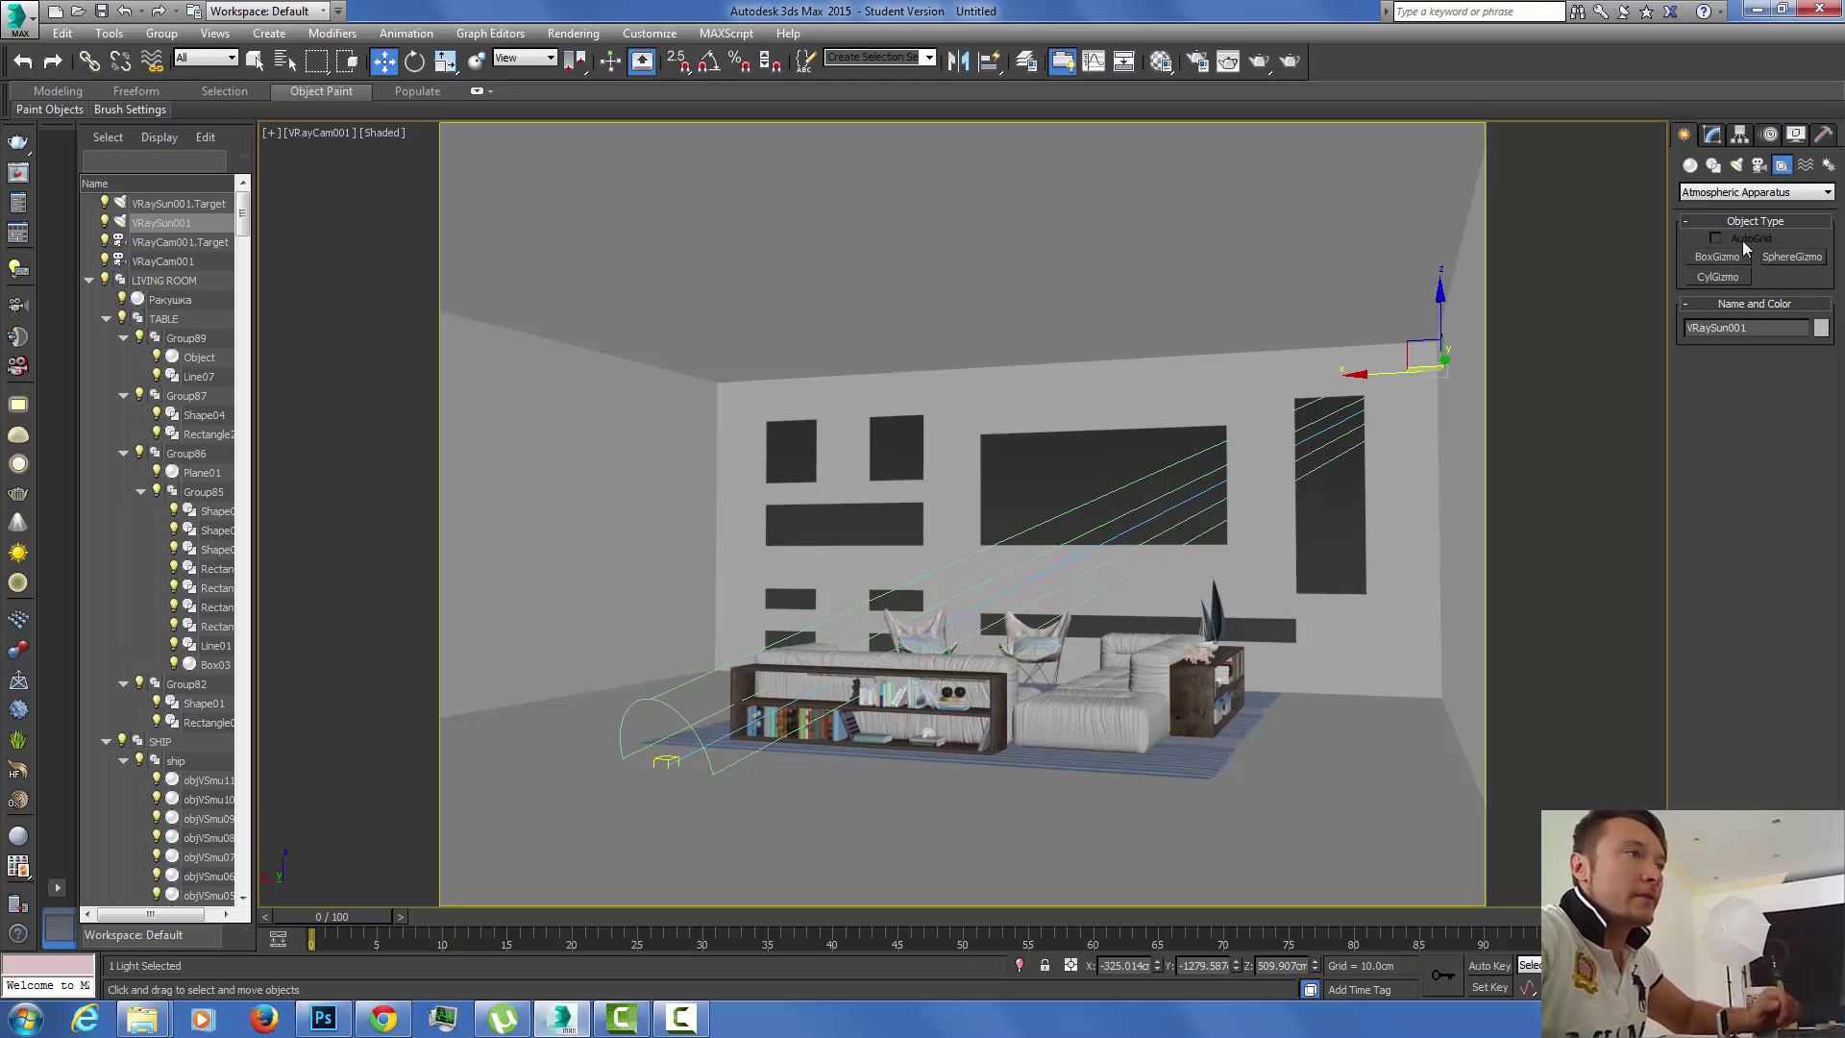
{"action": "left_click", "coordinate": [1718, 258]}
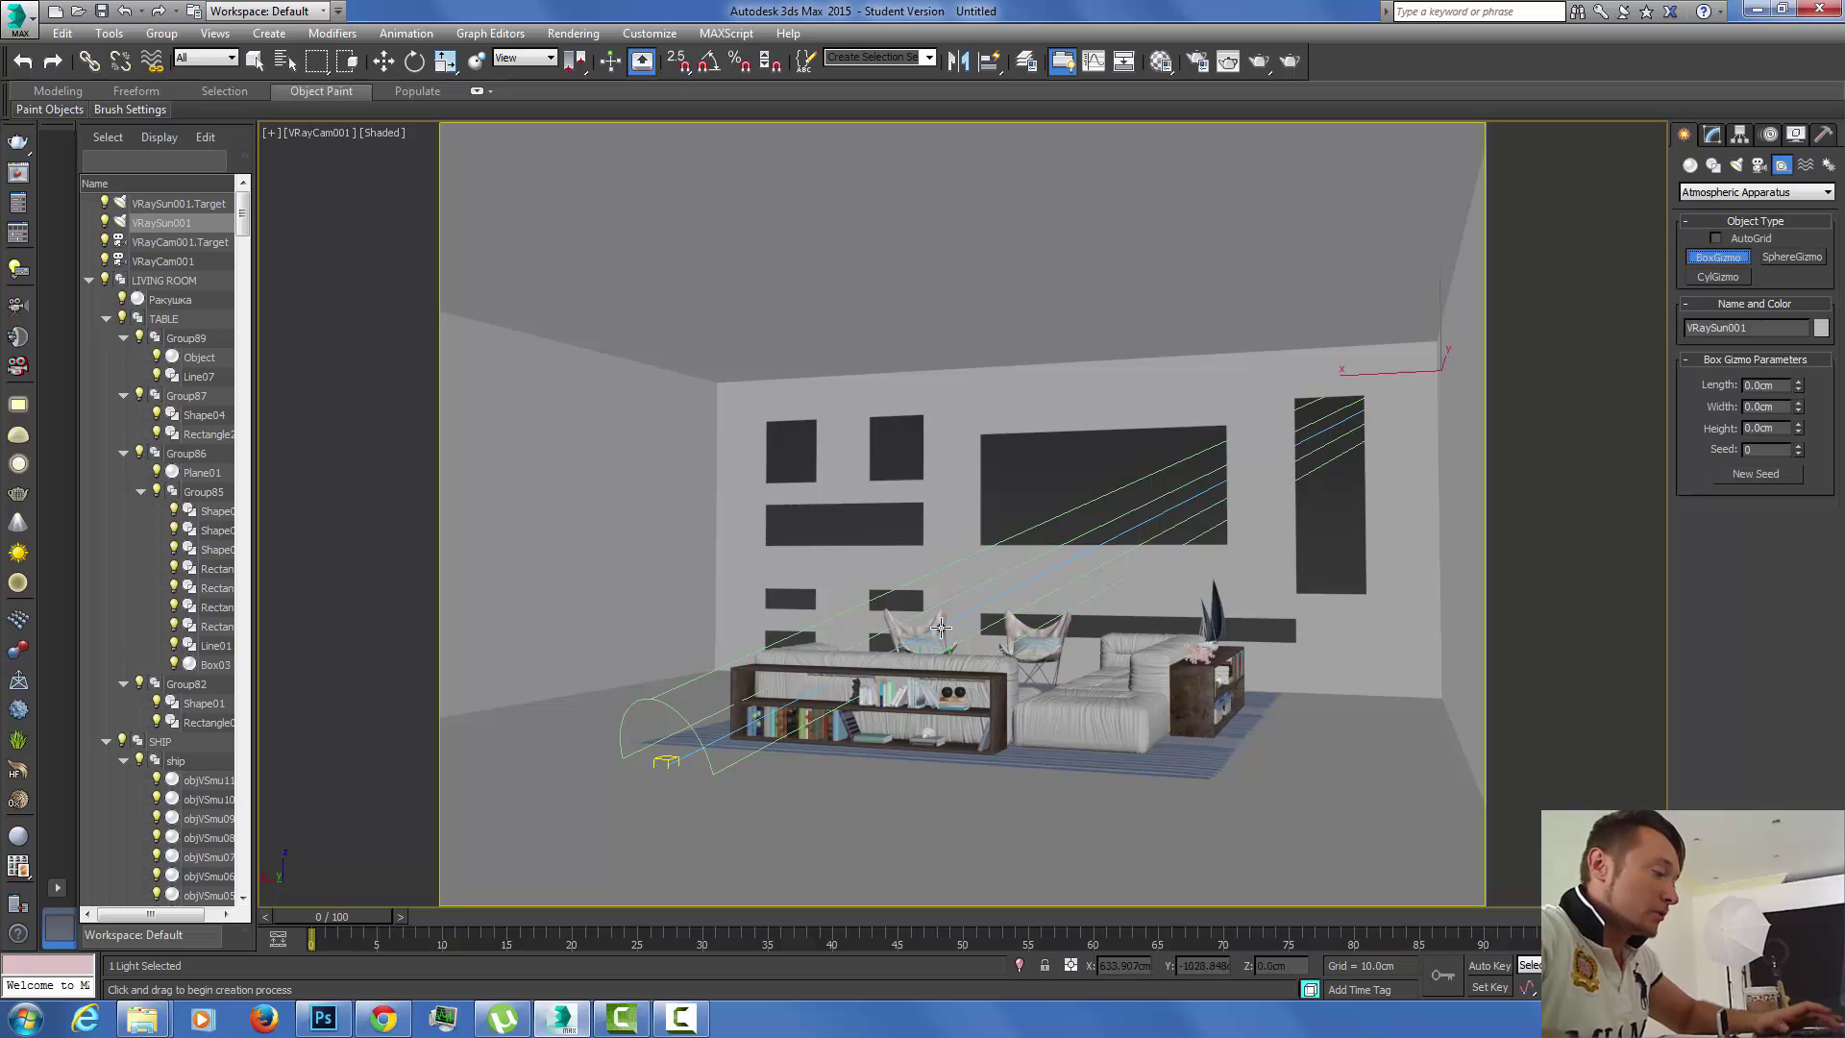
Draw the box gizmo around the room in a wireframe Top view.
{"action": "key", "text": "t"}
{"action": "scroll", "coordinate": [1034, 659], "scroll_direction": "up", "scroll_amount": 3}
{"action": "key", "text": "F3"}
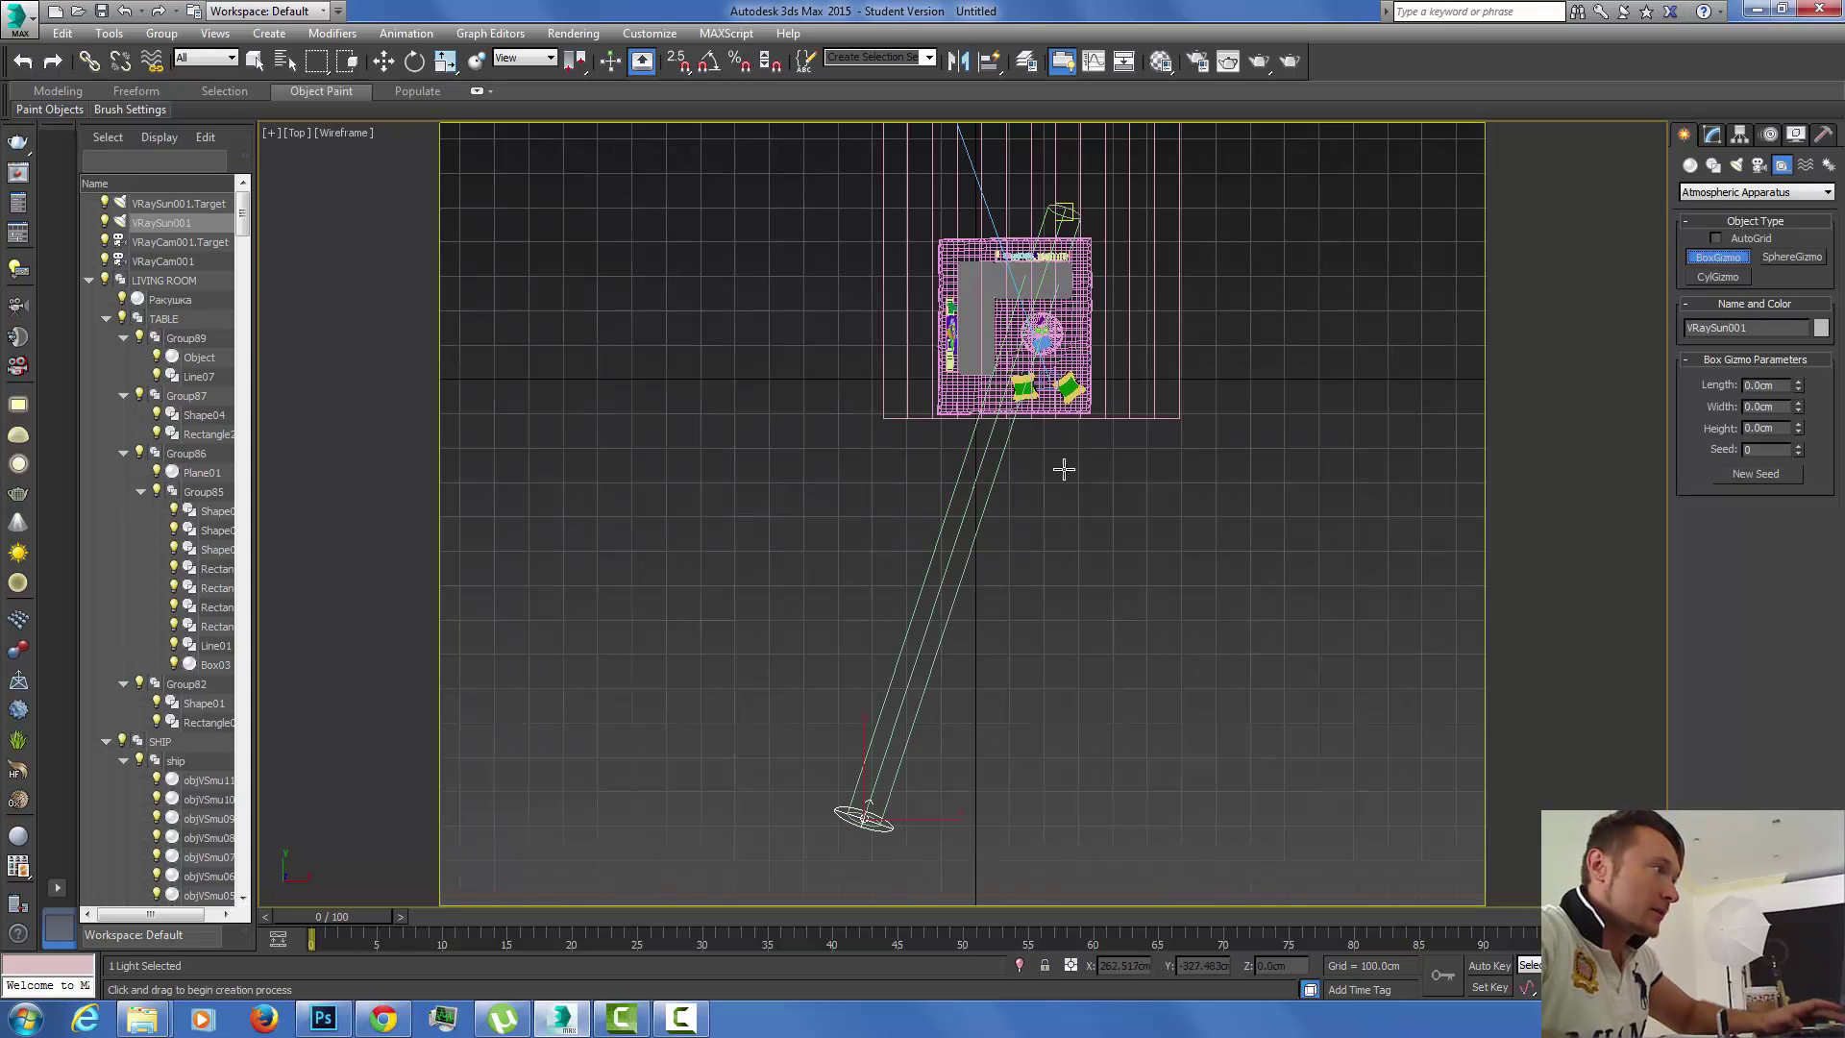
{"action": "middle_click_drag", "start_coordinate": [1063, 465], "coordinate": [1030, 699]}
{"action": "left_click_drag", "start_coordinate": [887, 326], "coordinate": [1125, 633]}
{"action": "left_click", "coordinate": [775, 338]}
Lower BoxGizmo001's height to about 360 cm and re-centre the Top view on the room.
{"action": "key", "text": "w"}
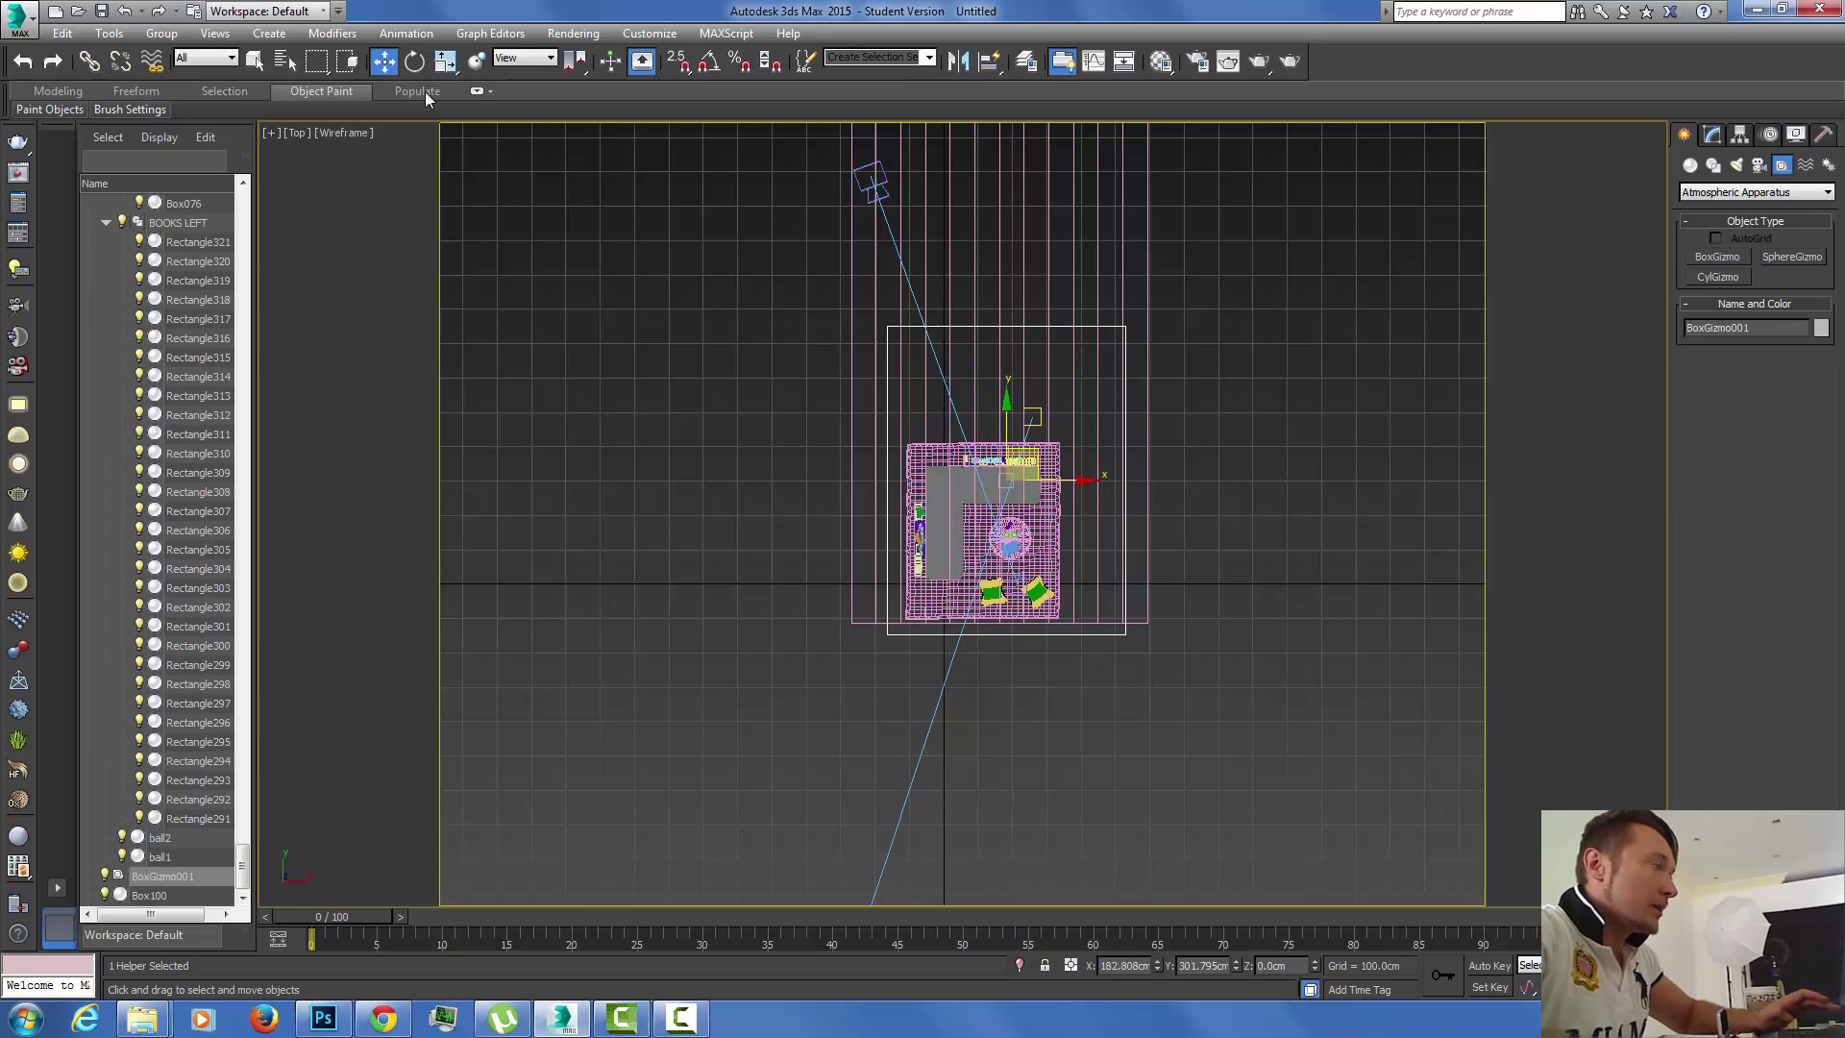
{"action": "key", "text": "l"}
{"action": "scroll", "coordinate": [1000, 490], "scroll_direction": "up", "scroll_amount": 1}
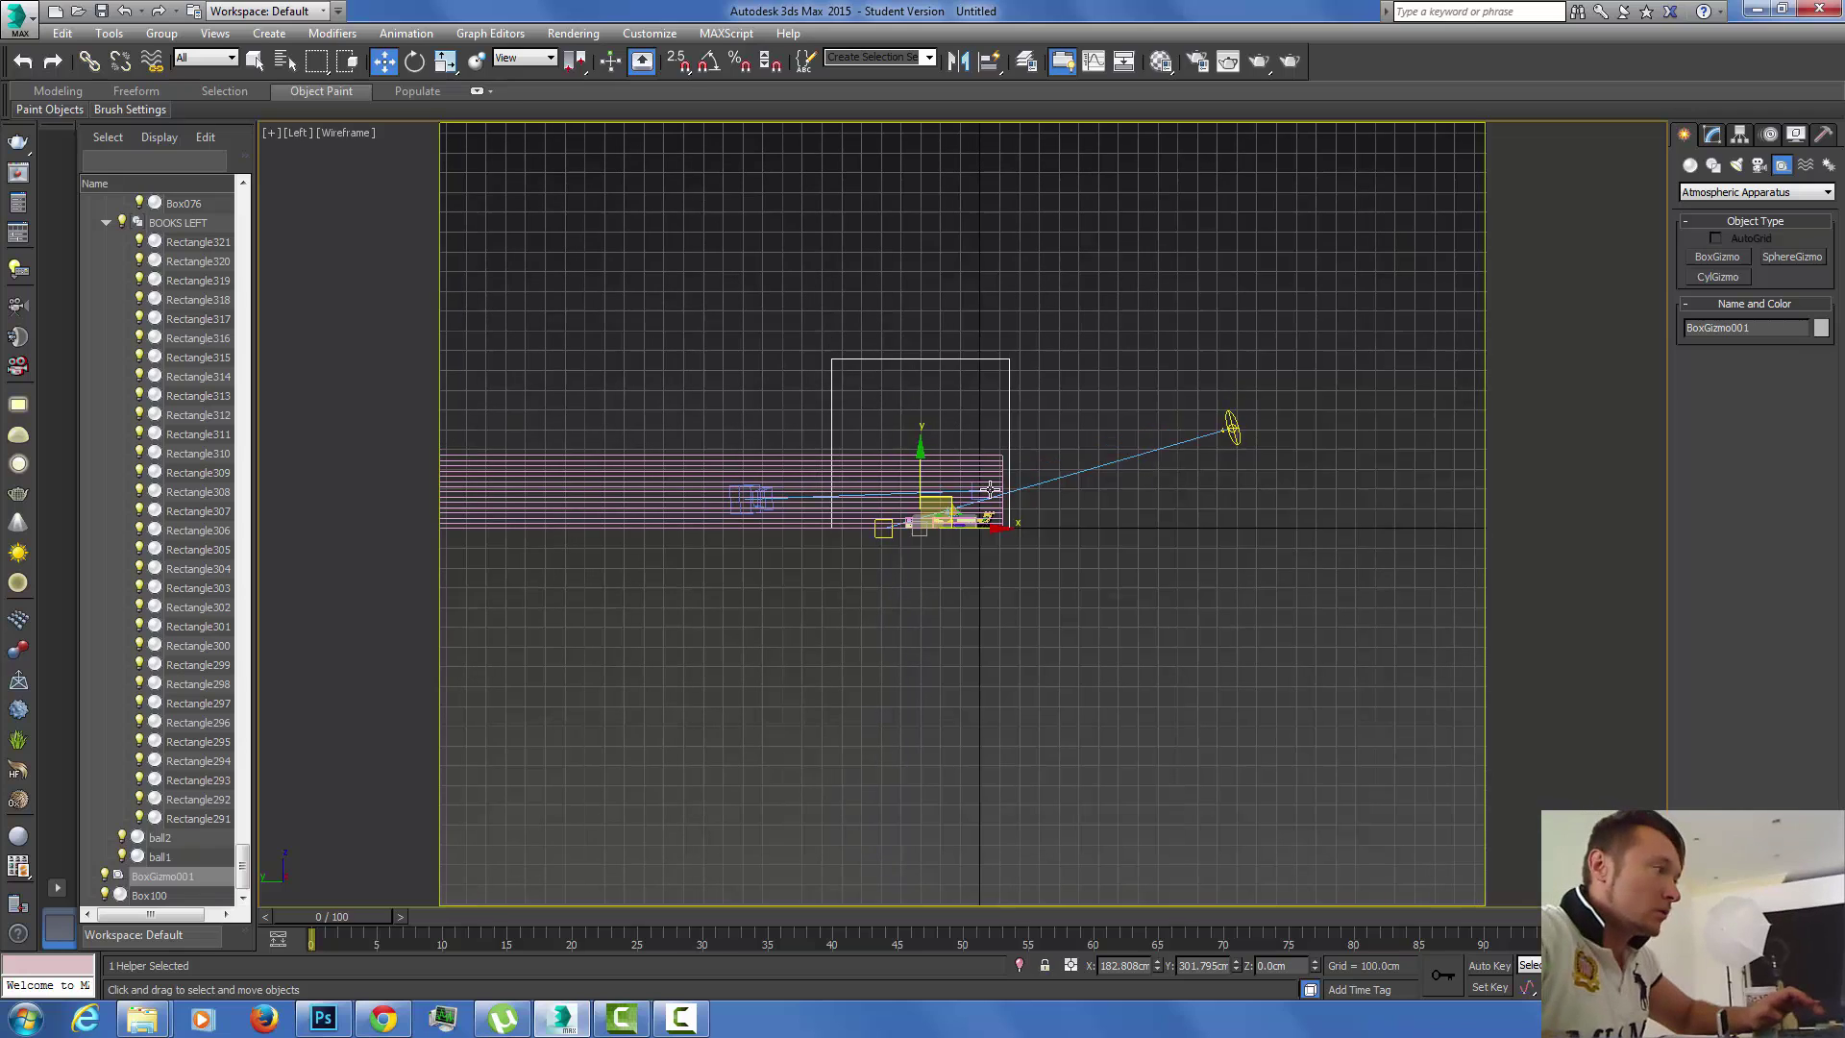
{"action": "scroll", "coordinate": [1002, 491], "scroll_direction": "up", "scroll_amount": 2}
{"action": "scroll", "coordinate": [1002, 491], "scroll_direction": "up", "scroll_amount": 2}
{"action": "left_click", "coordinate": [1711, 135]}
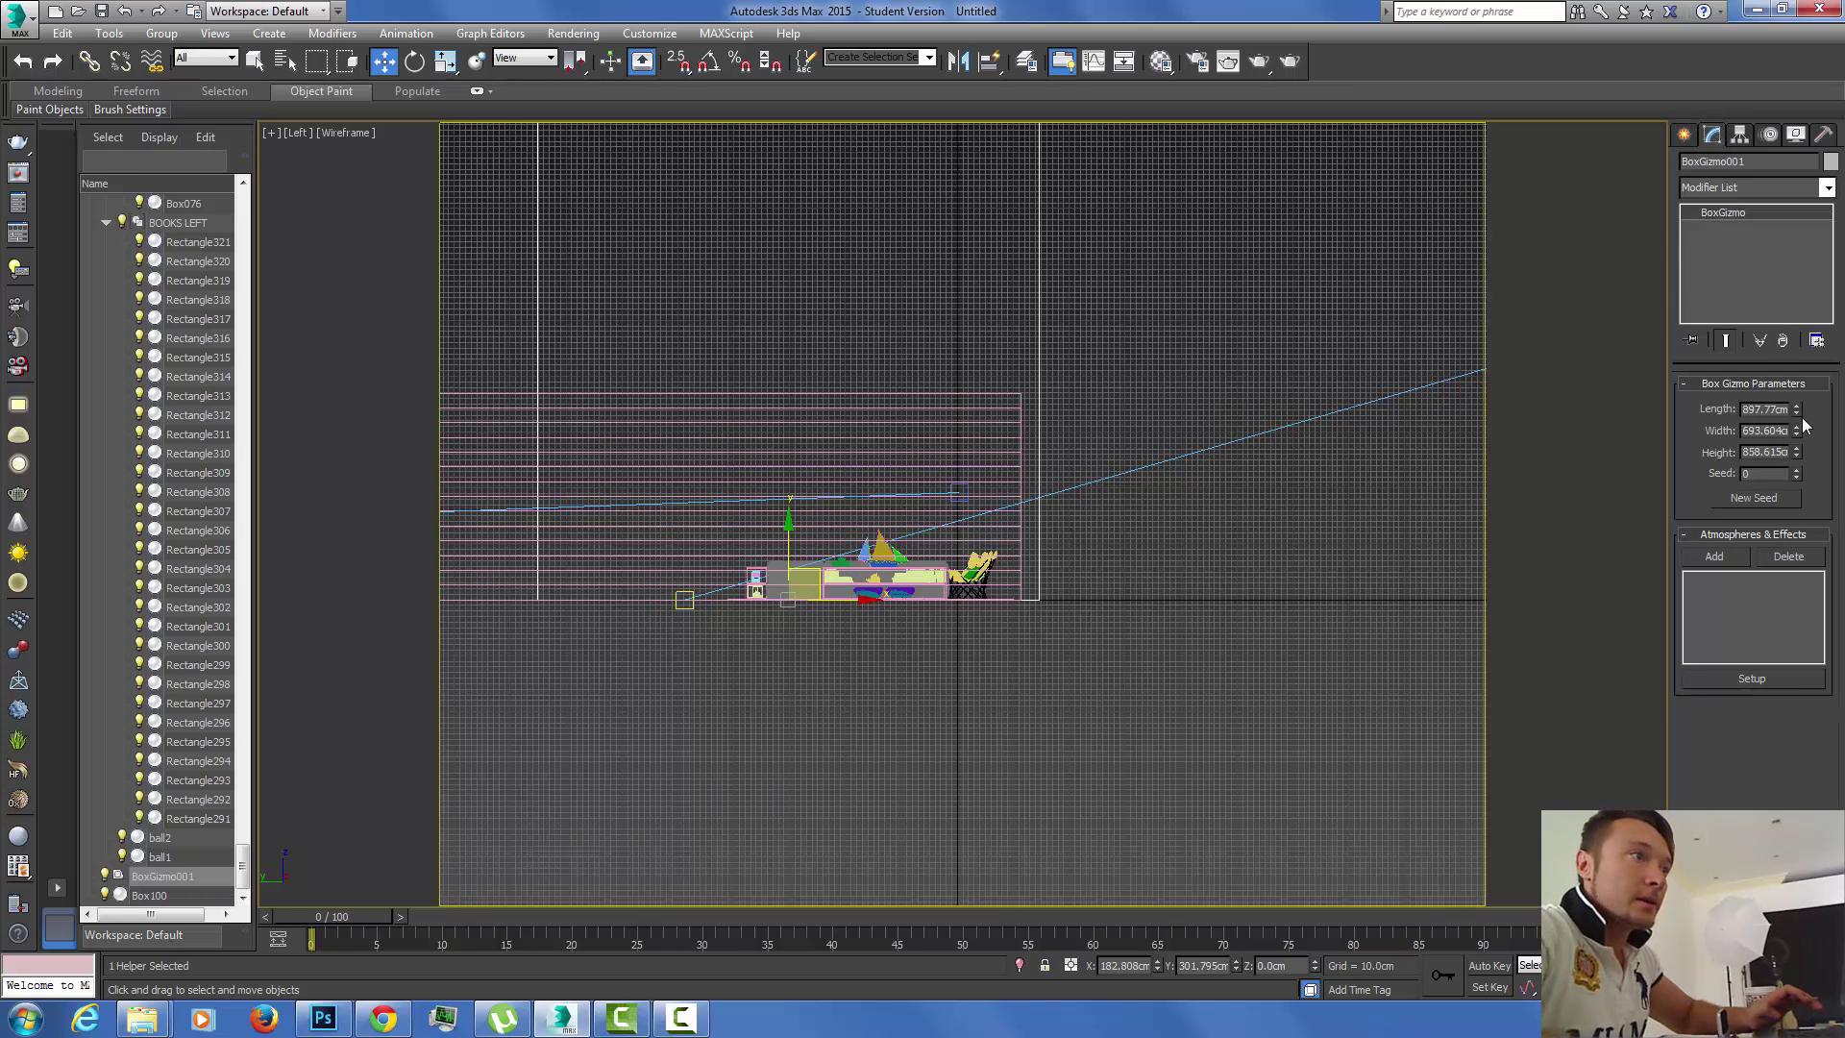
{"action": "left_click_drag", "start_coordinate": [1797, 458], "coordinate": [1790, 511]}
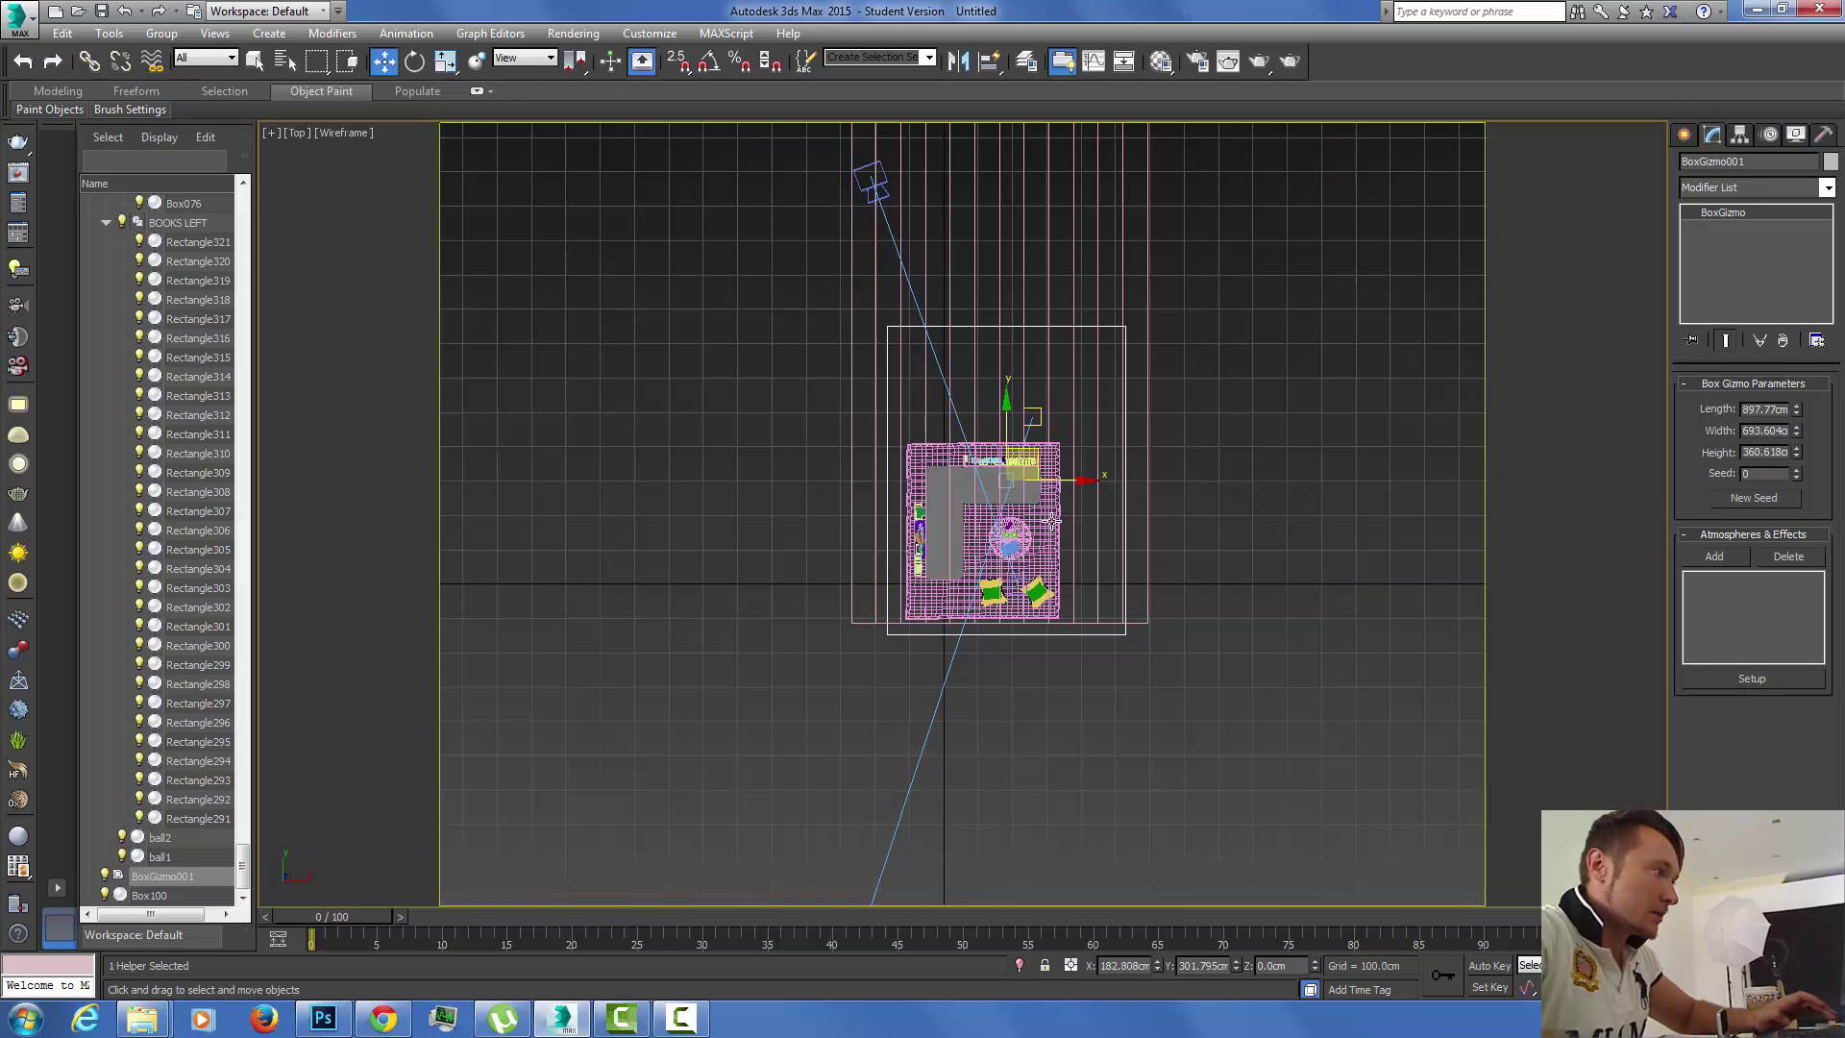
{"action": "key", "text": "t"}
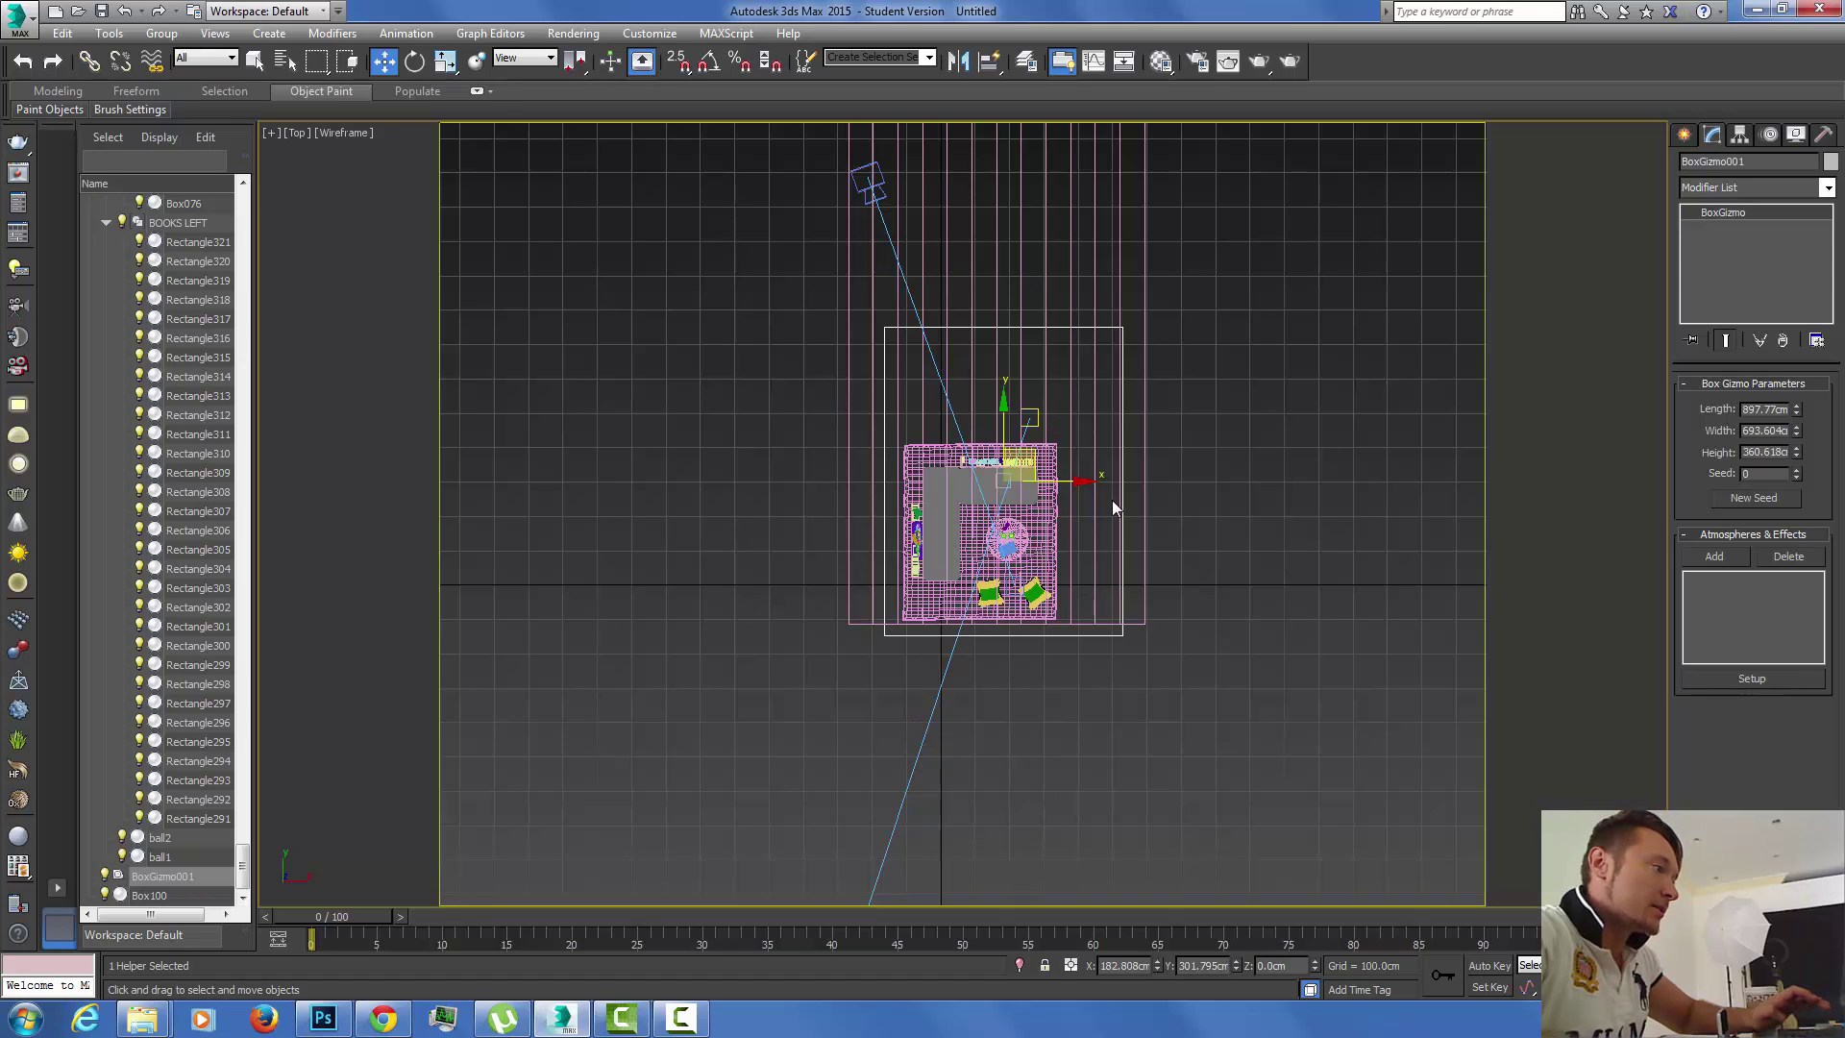
{"action": "middle_click_drag", "start_coordinate": [1180, 527], "coordinate": [1185, 423]}
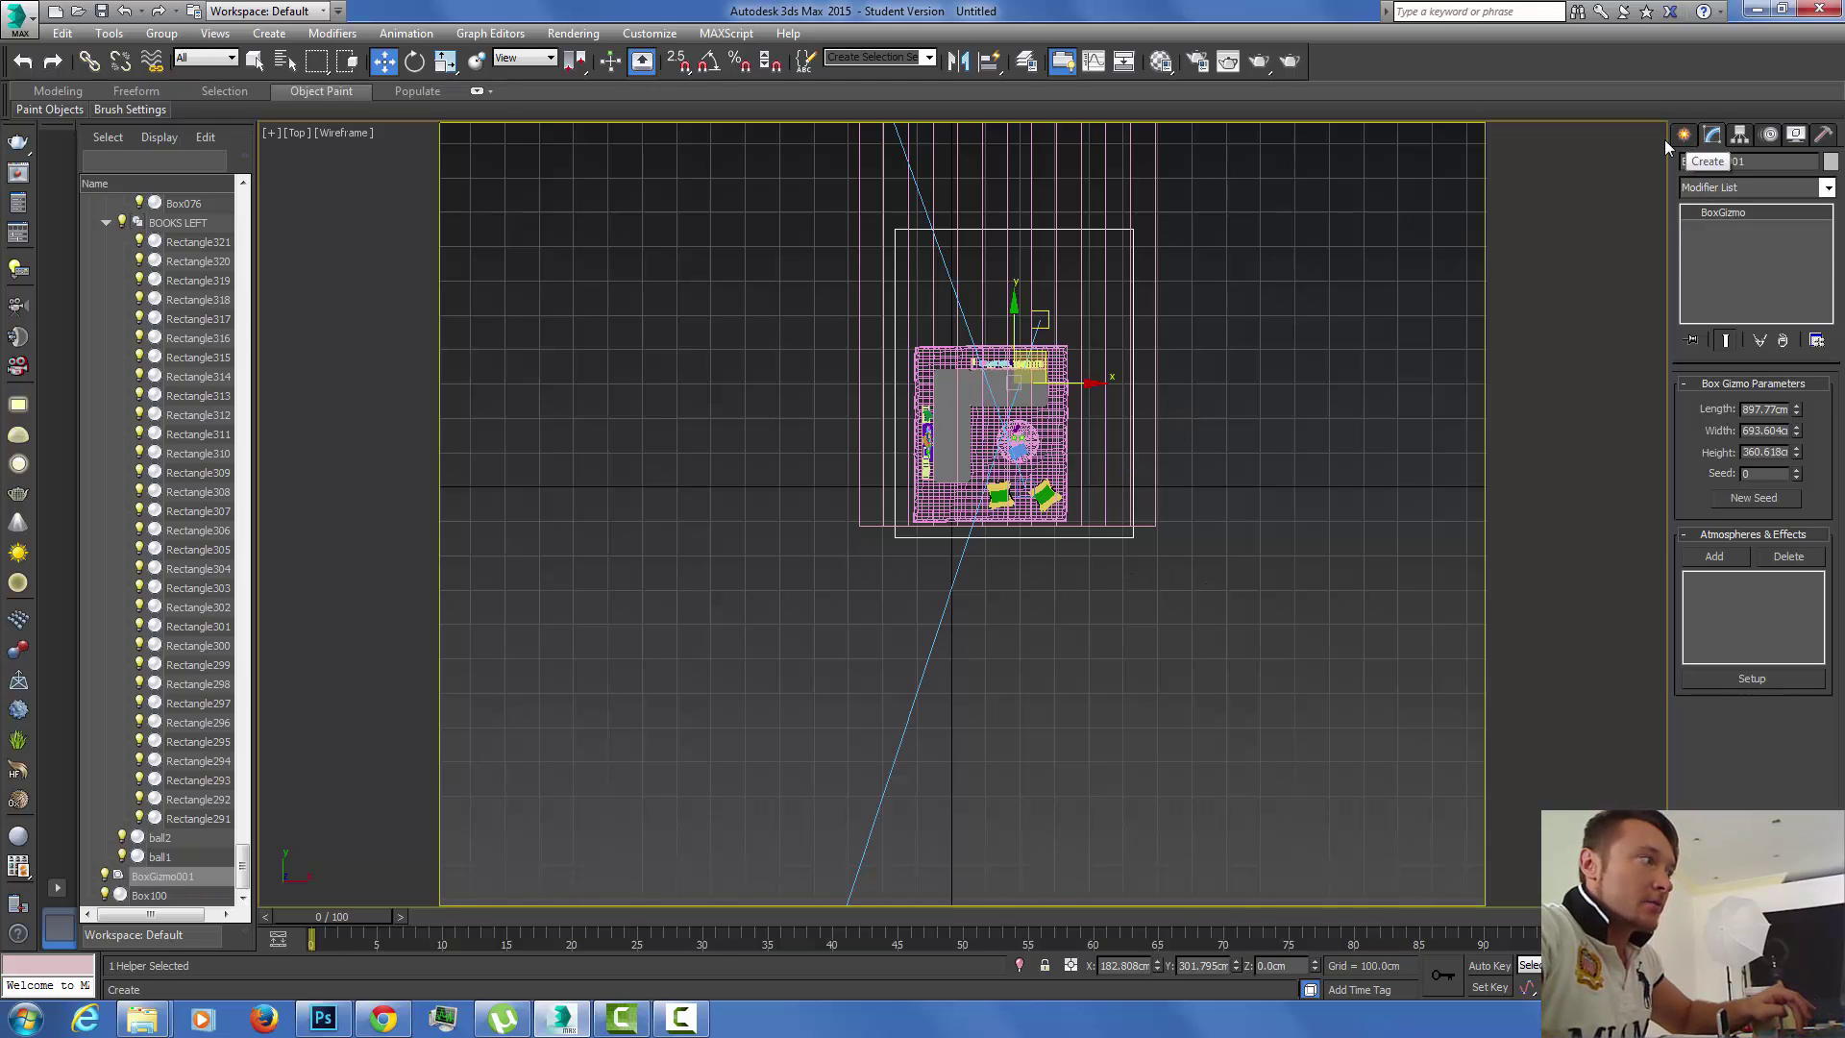
{"action": "middle_click_drag", "start_coordinate": [1261, 286], "coordinate": [1318, 371]}
Delete the existing VRayEnvironmentFog in Environment and Effects.
{"action": "left_click", "coordinate": [646, 34]}
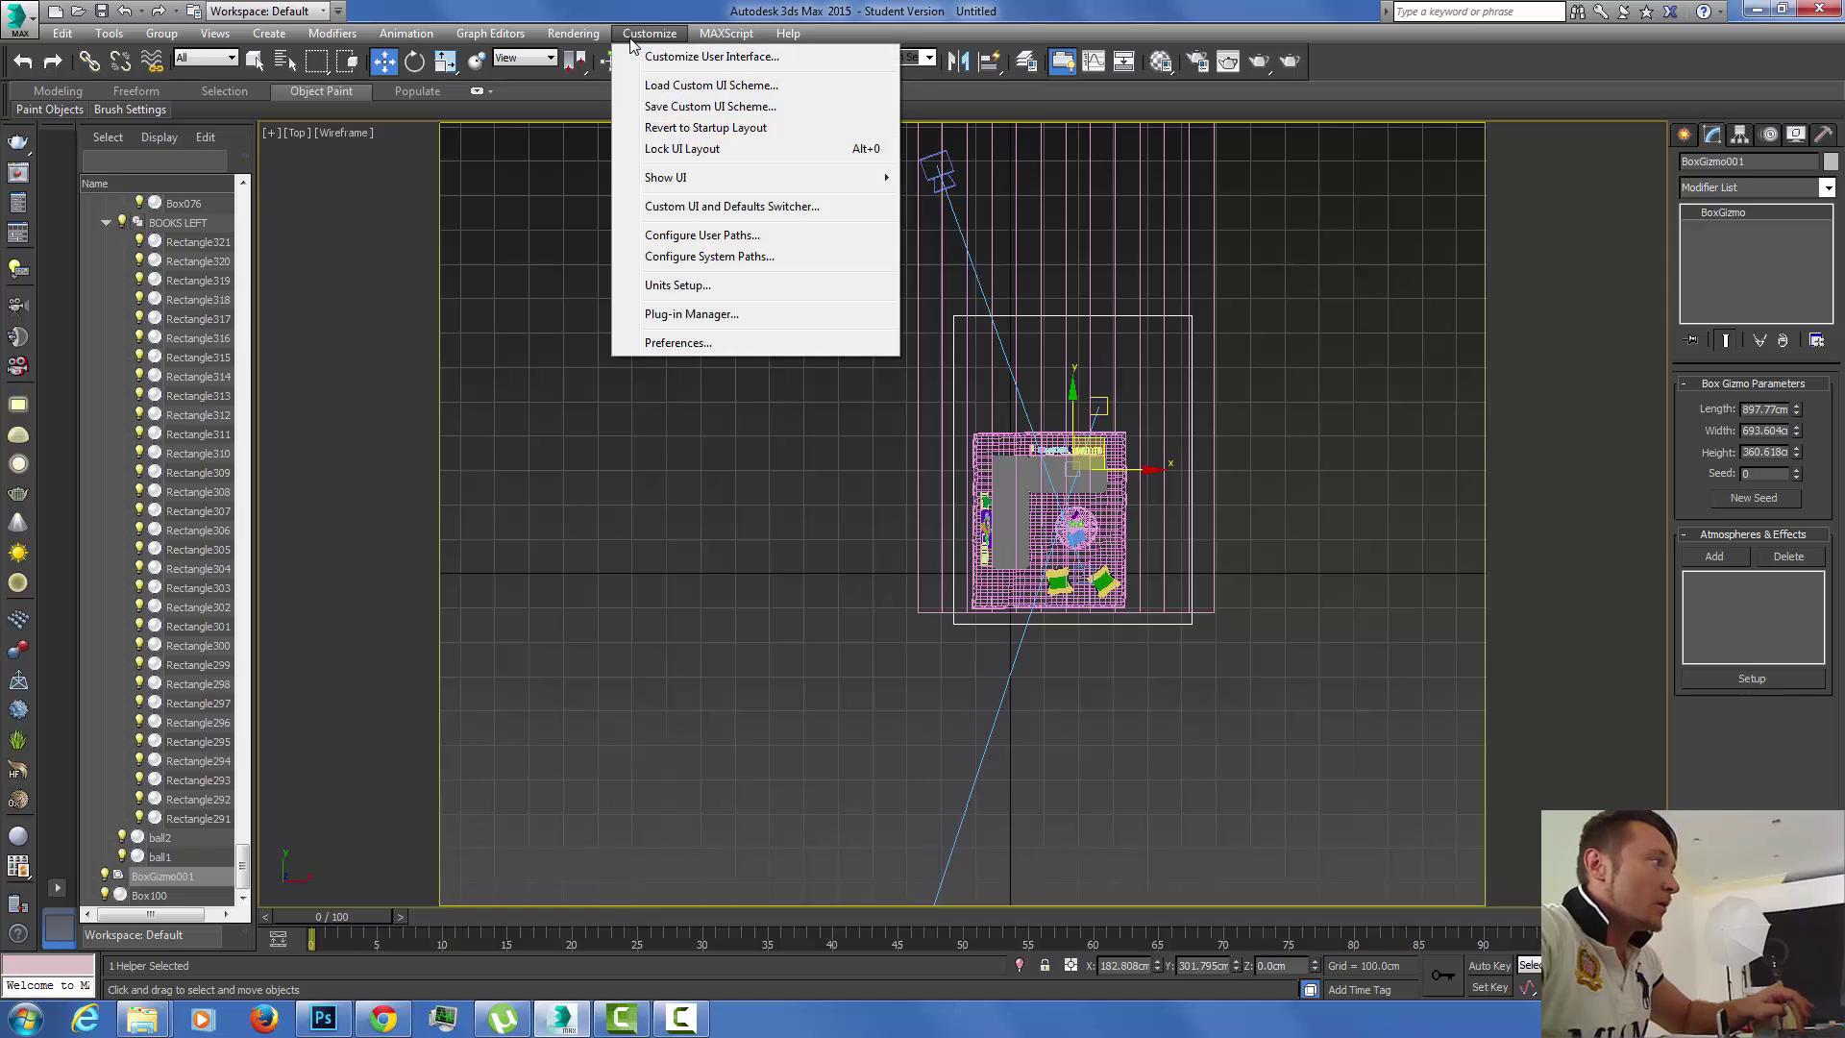
{"action": "mouse_move", "coordinate": [581, 35]}
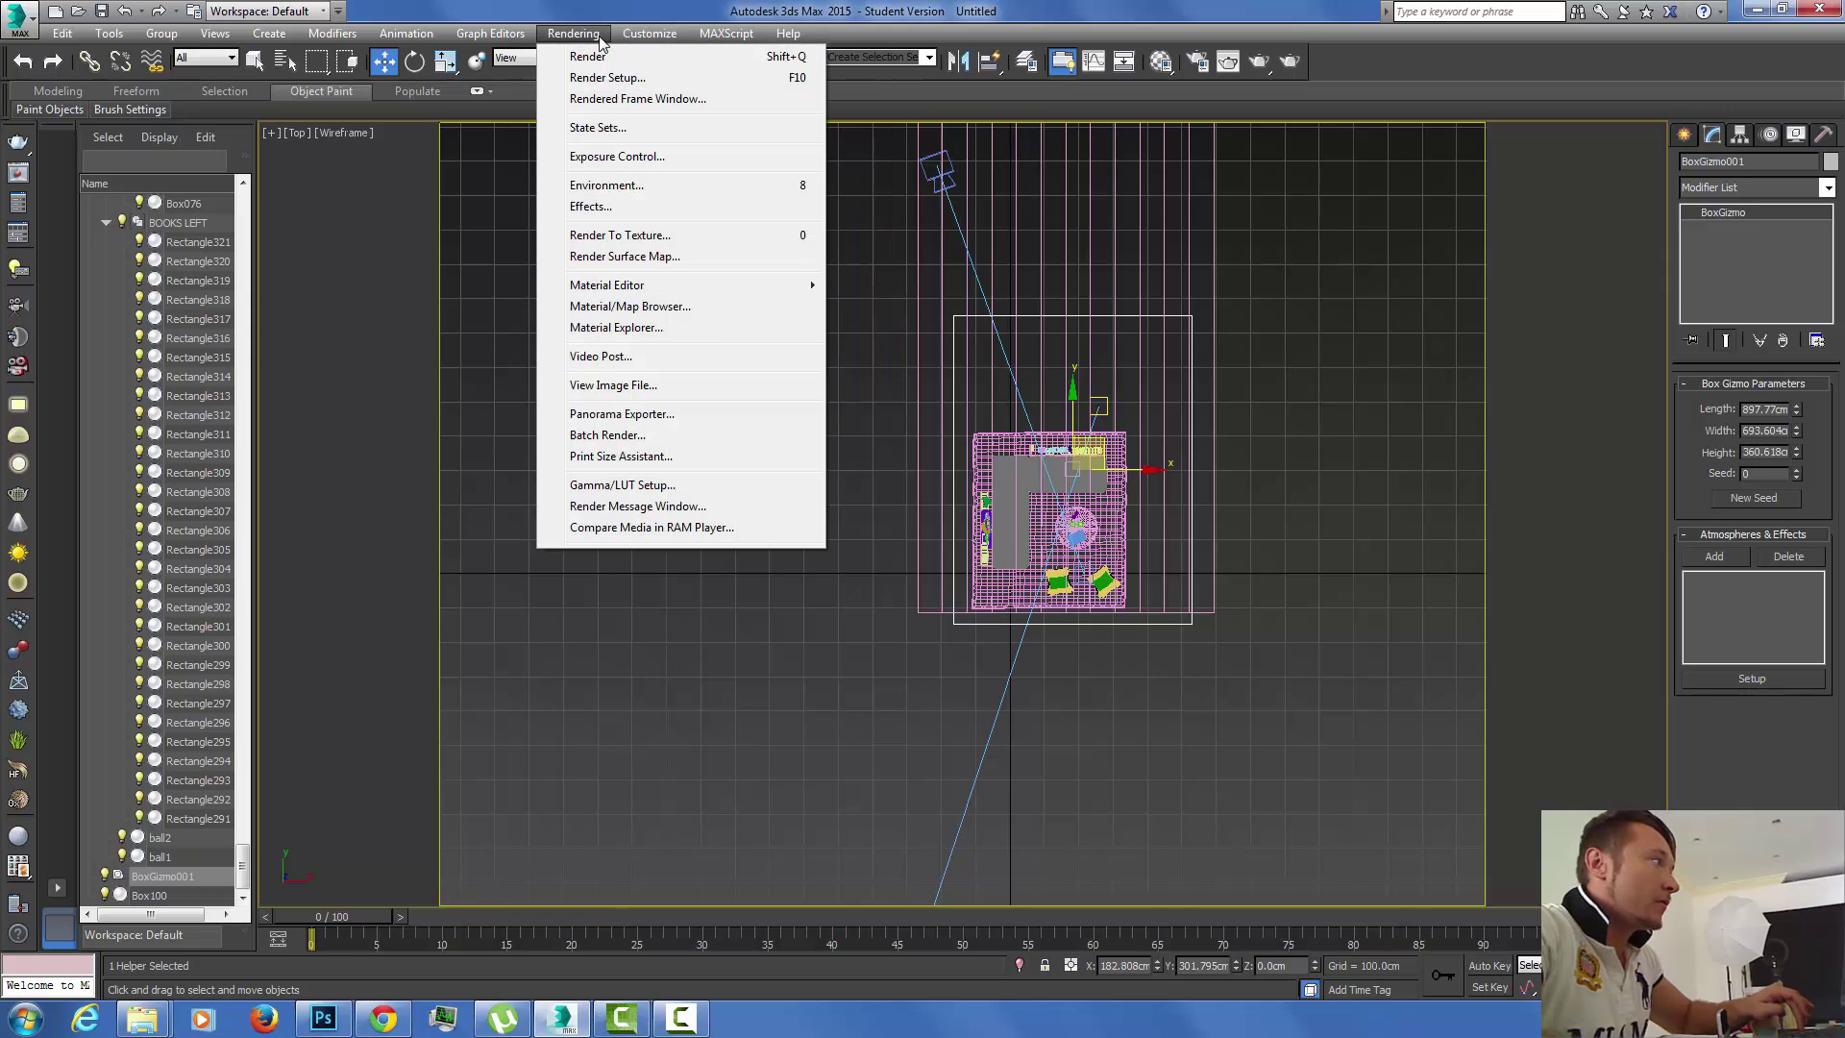
{"action": "left_click", "coordinate": [622, 185]}
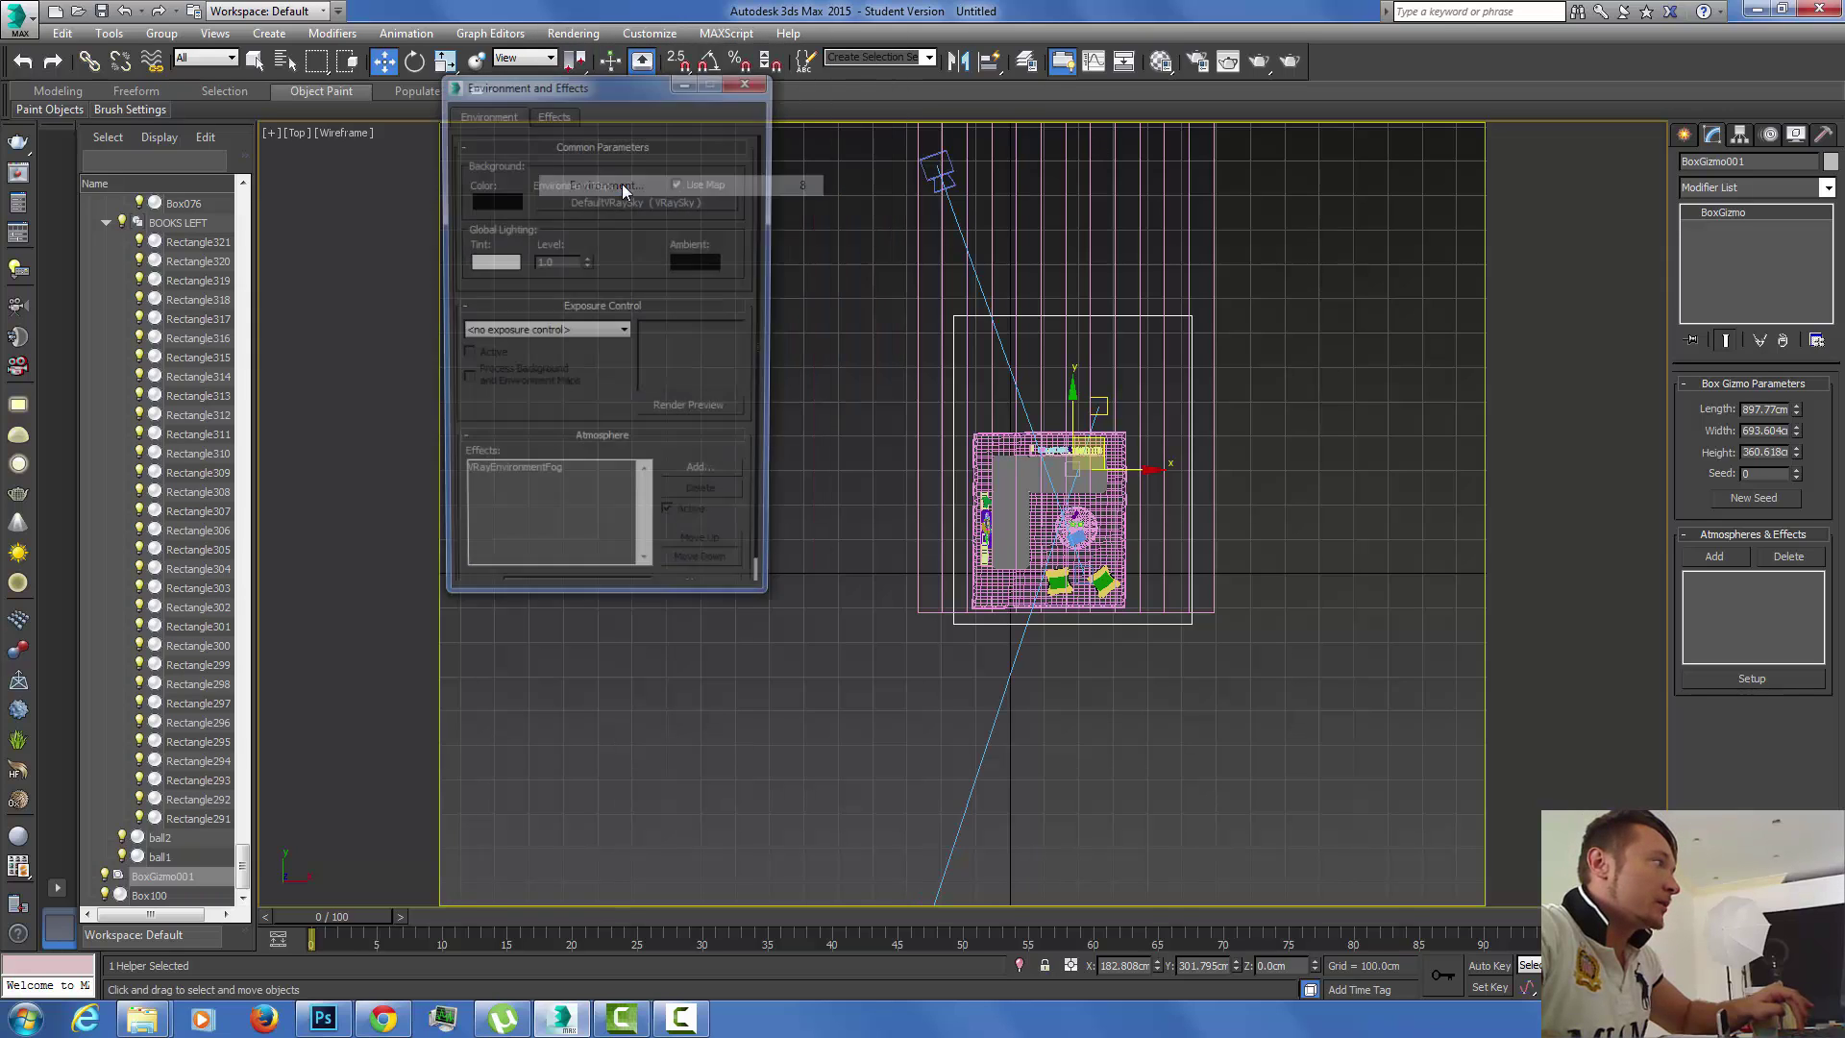
{"action": "left_click", "coordinate": [539, 476]}
{"action": "left_click", "coordinate": [677, 496]}
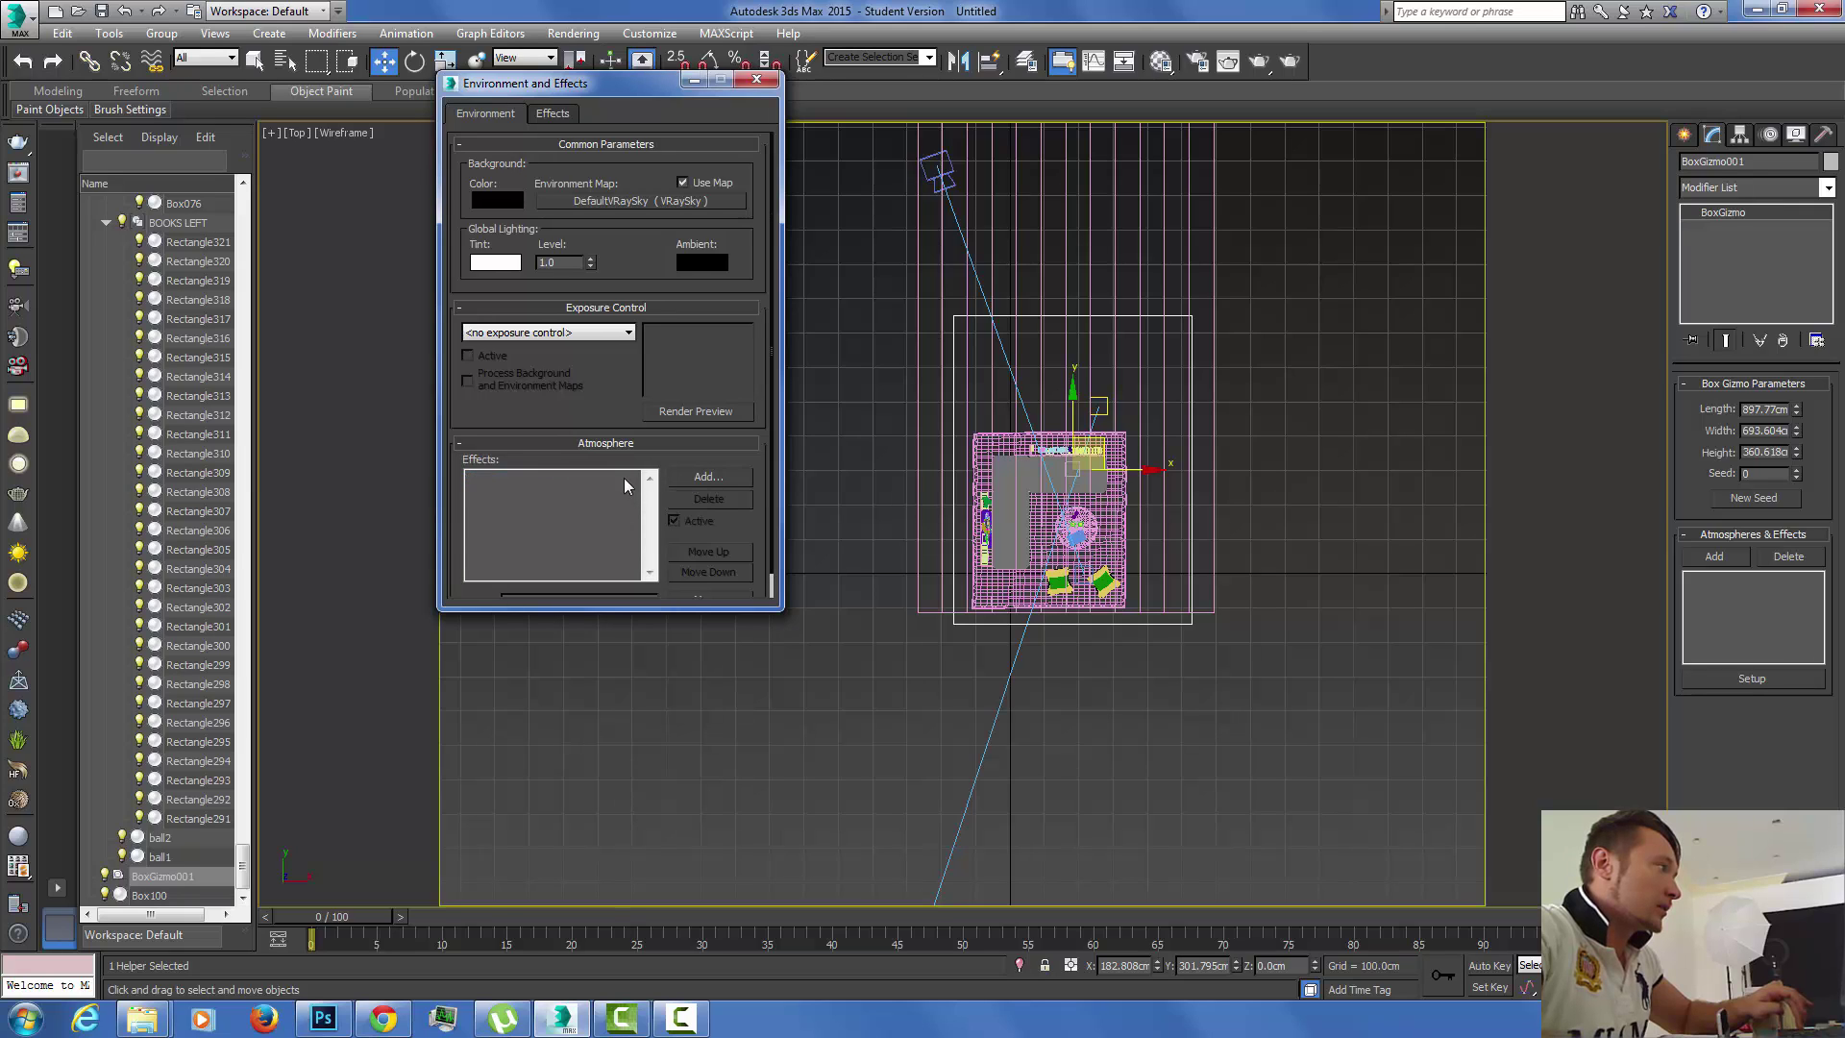
Add a new VRayEnvironmentFog atmospheric effect.
{"action": "left_click", "coordinate": [717, 484]}
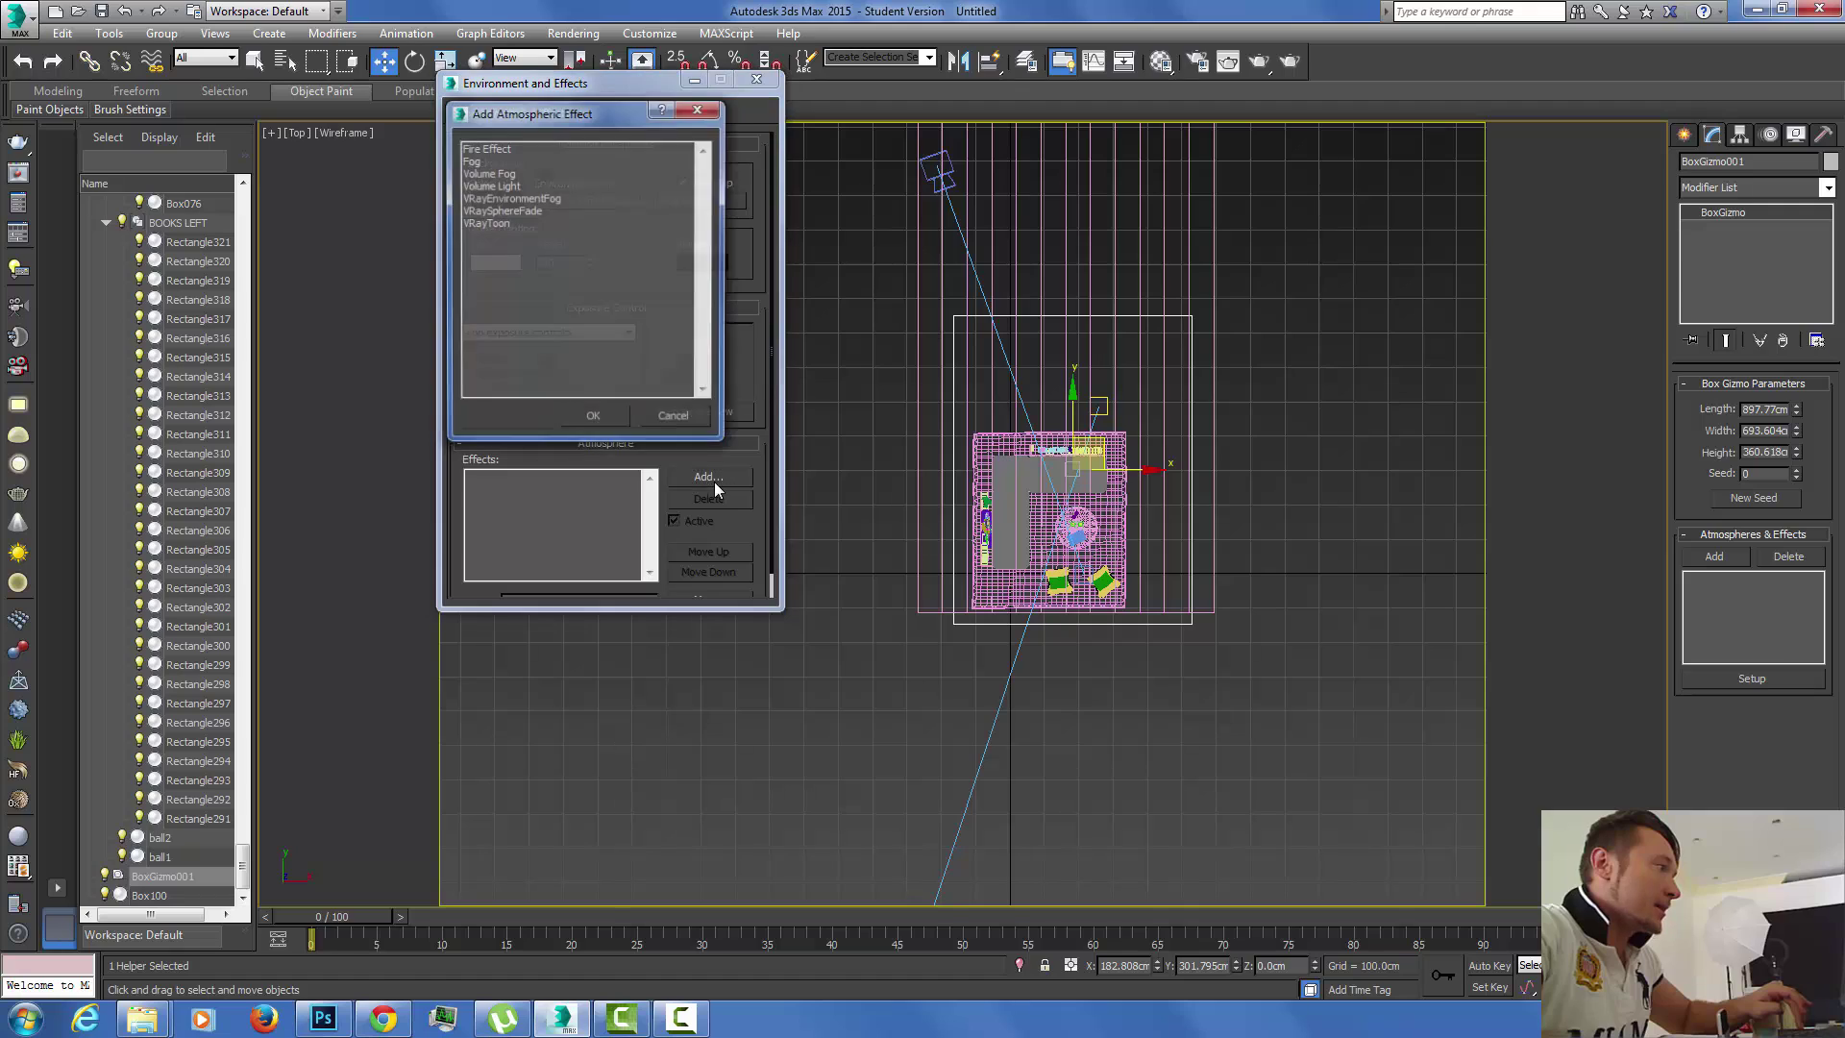
{"action": "left_click", "coordinate": [516, 199]}
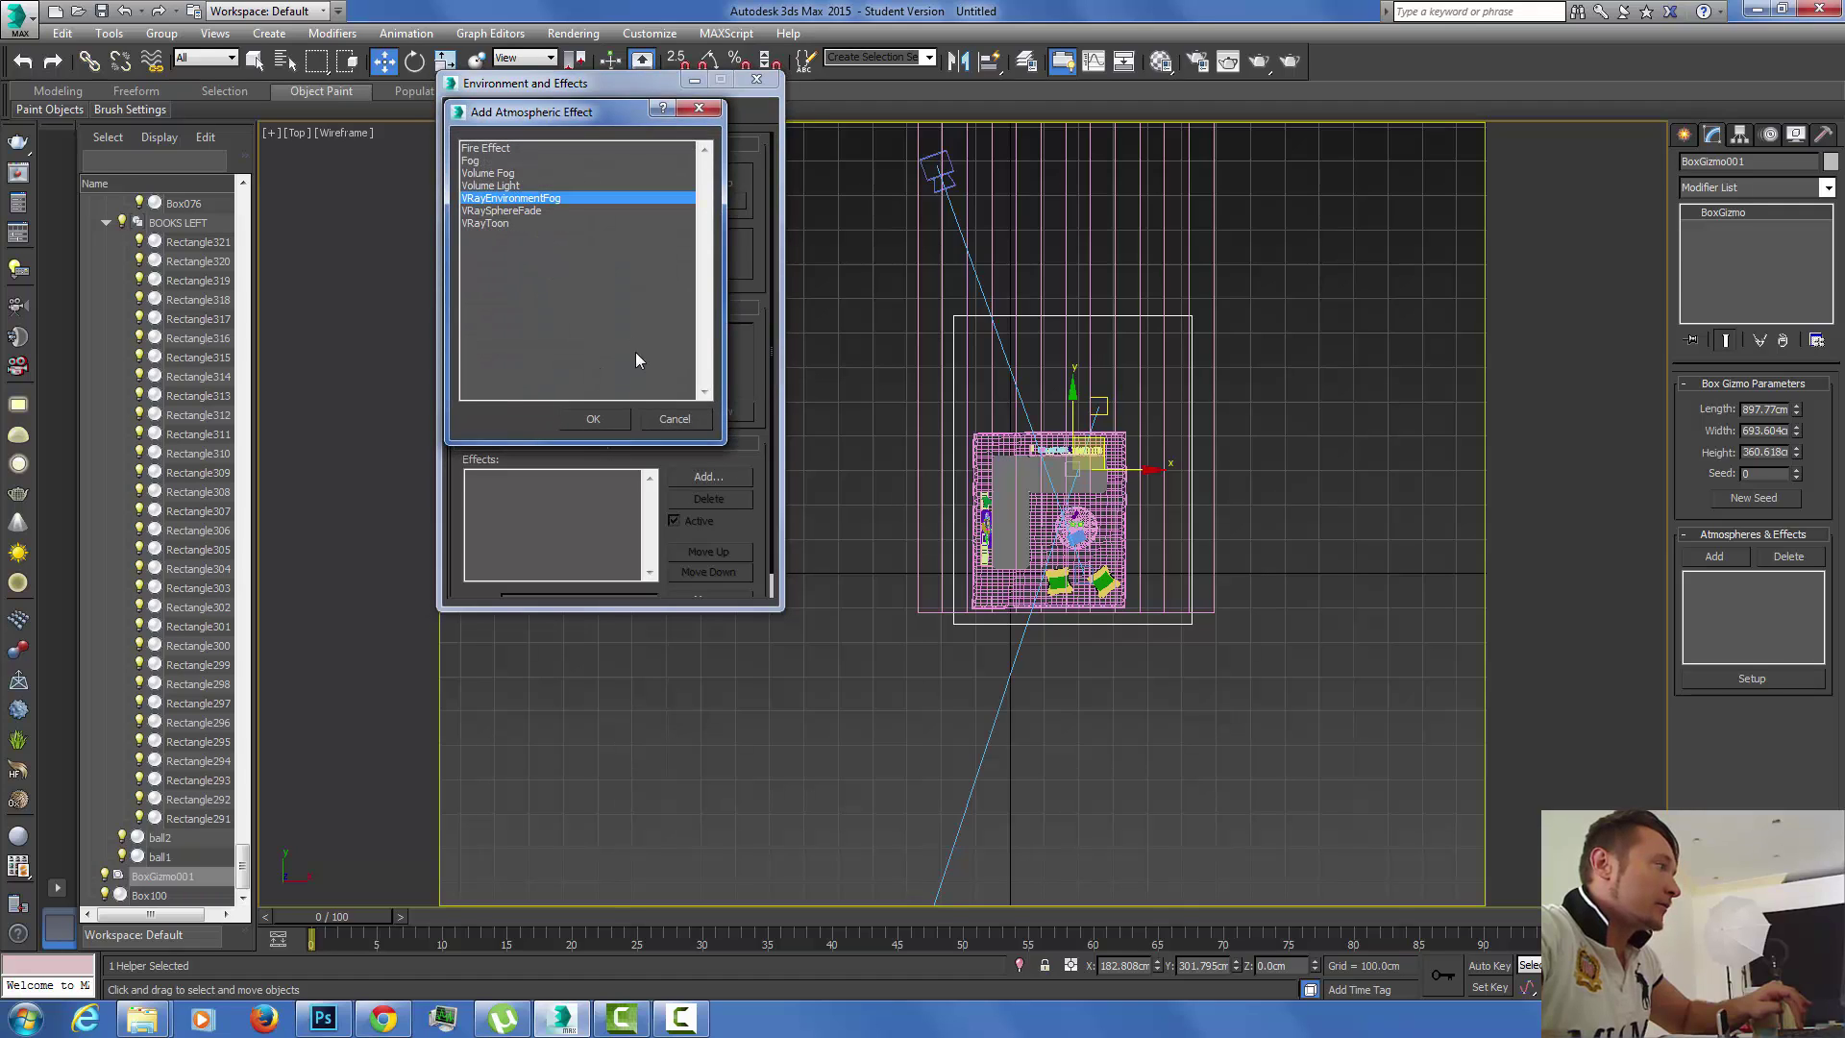
{"action": "left_click", "coordinate": [594, 420]}
{"action": "left_click_drag", "start_coordinate": [751, 522], "coordinate": [747, 190]}
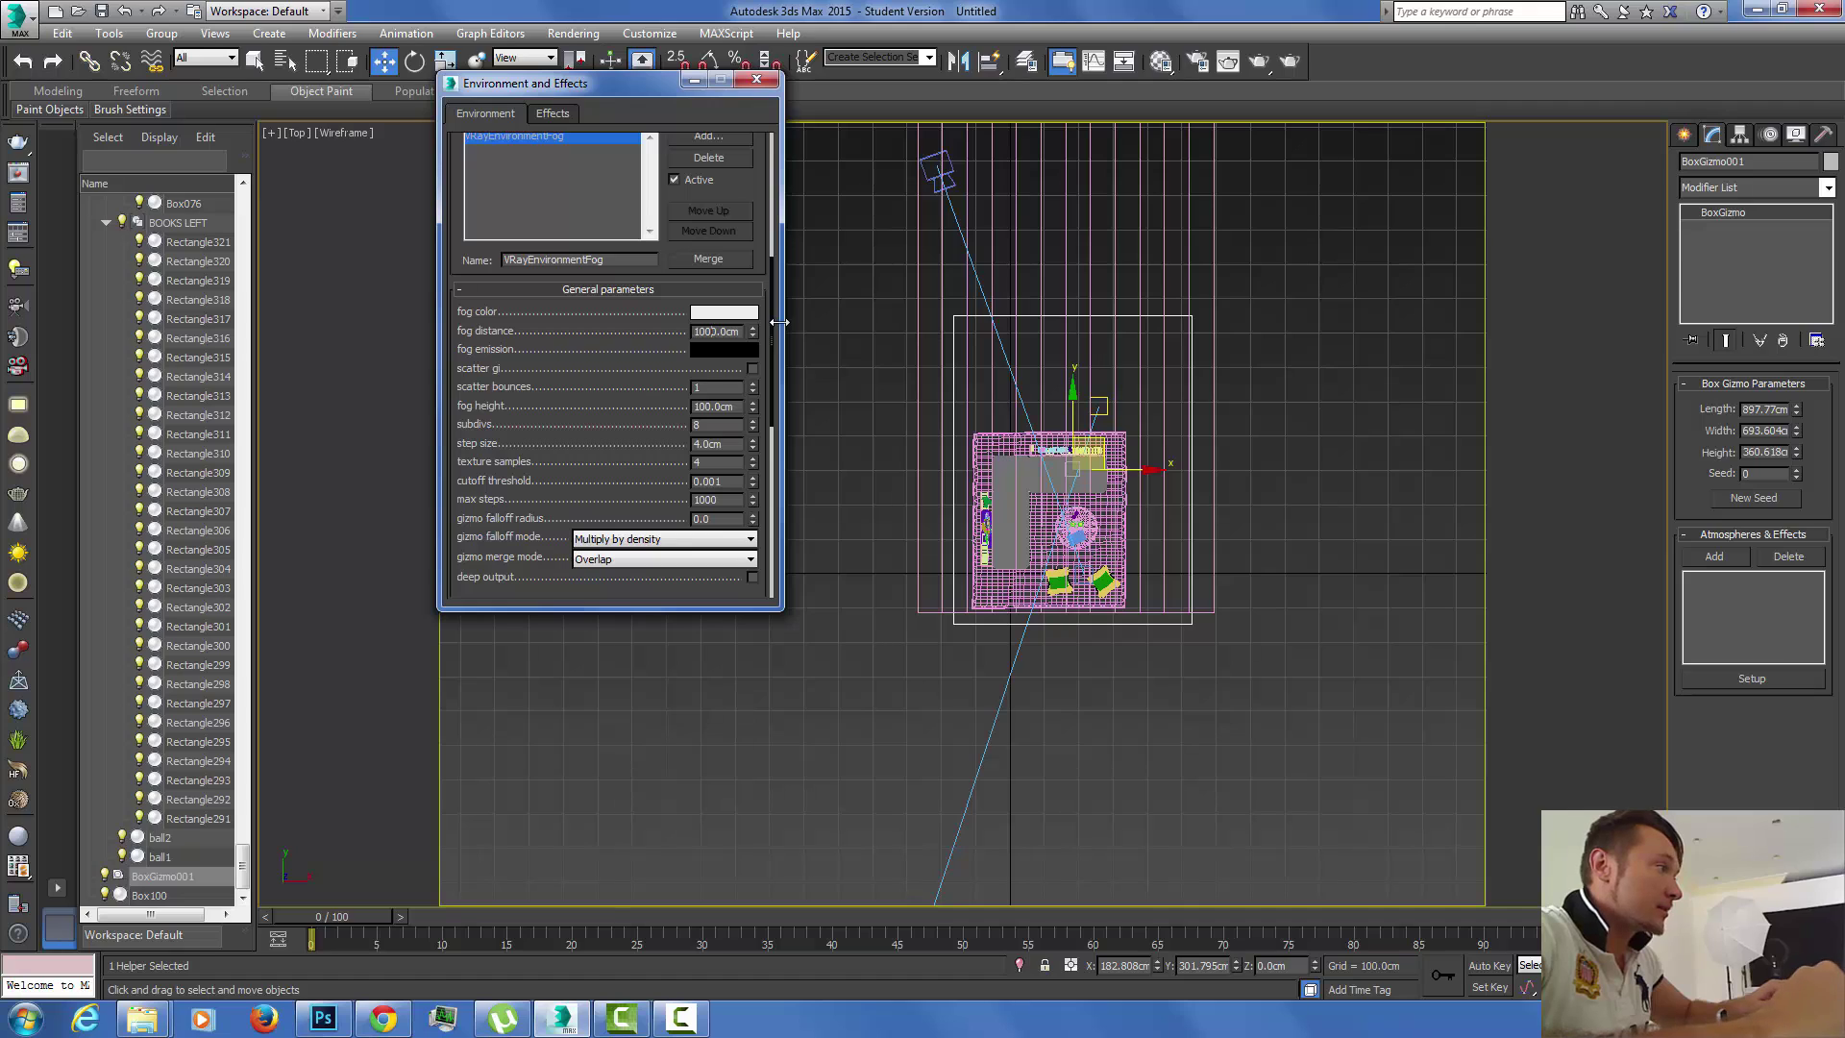
Enter 1000 cm for fog distance and 16 for subdivs in the fog's General parameters.
{"action": "type", "text": "1000"}
{"action": "key", "text": "Return"}
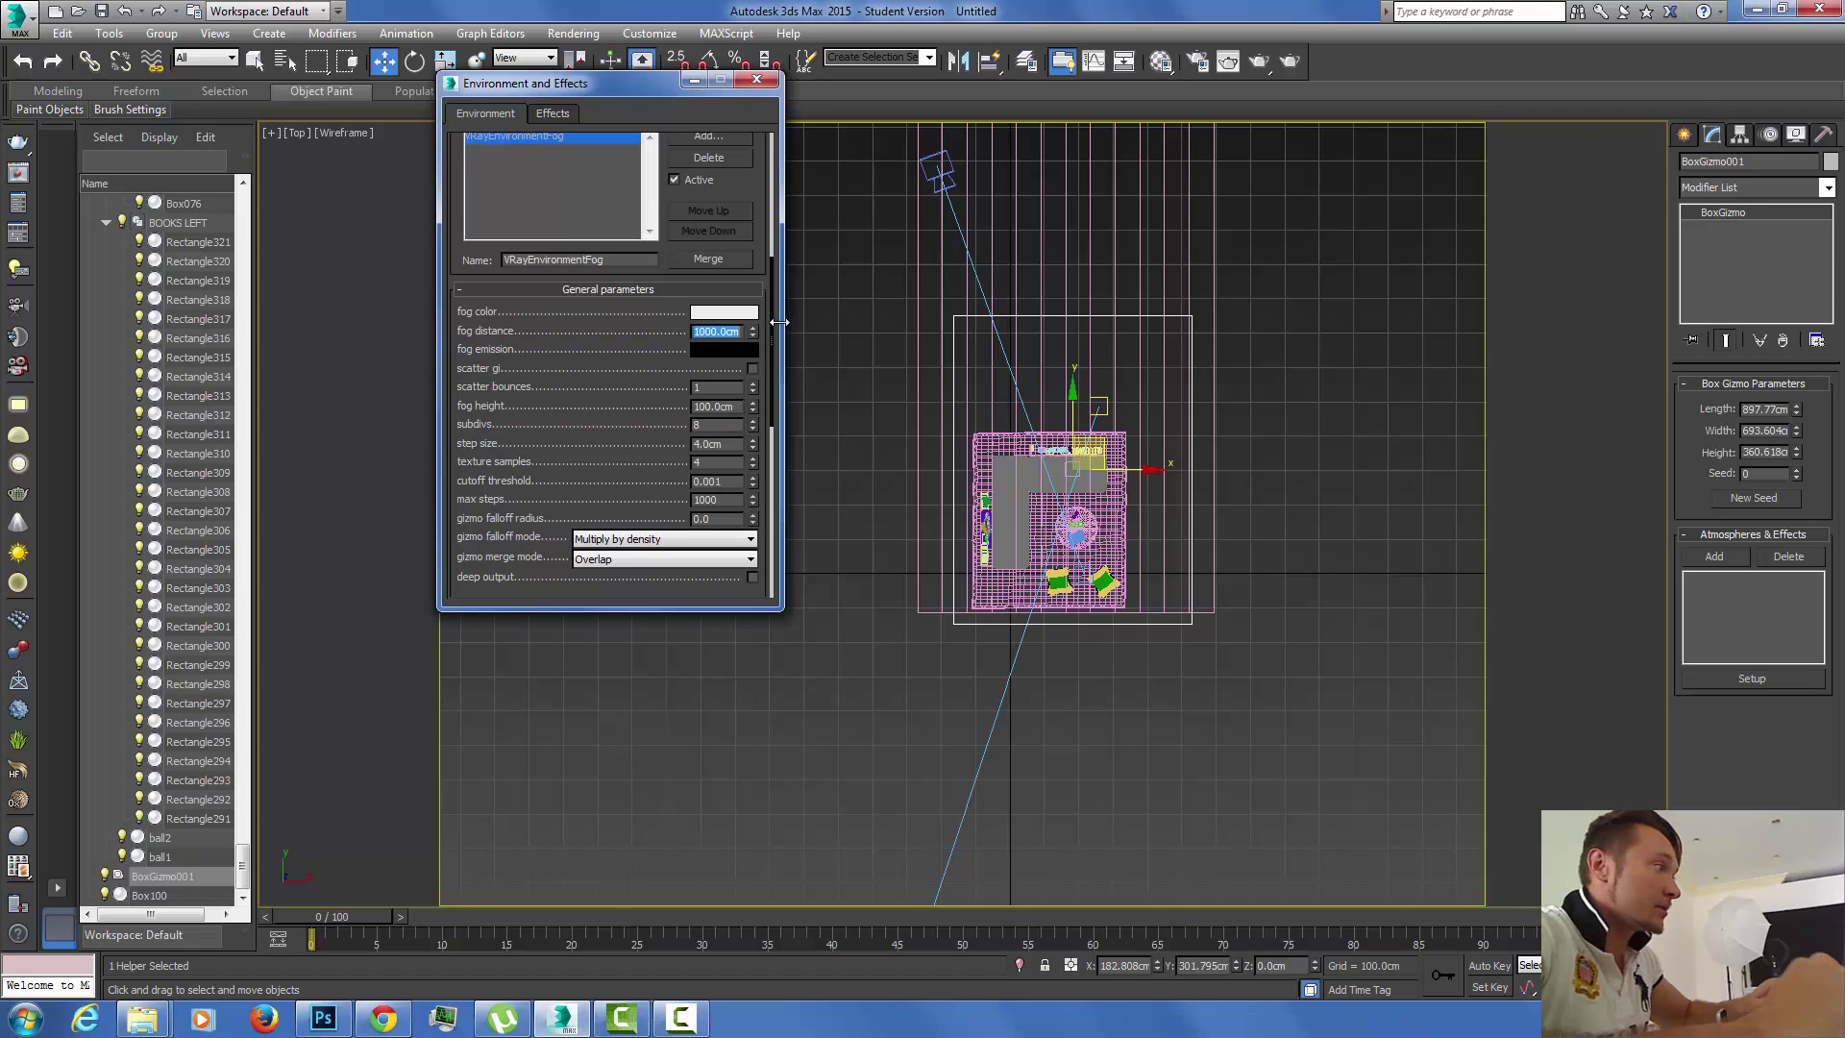
{"action": "left_click", "coordinate": [710, 336]}
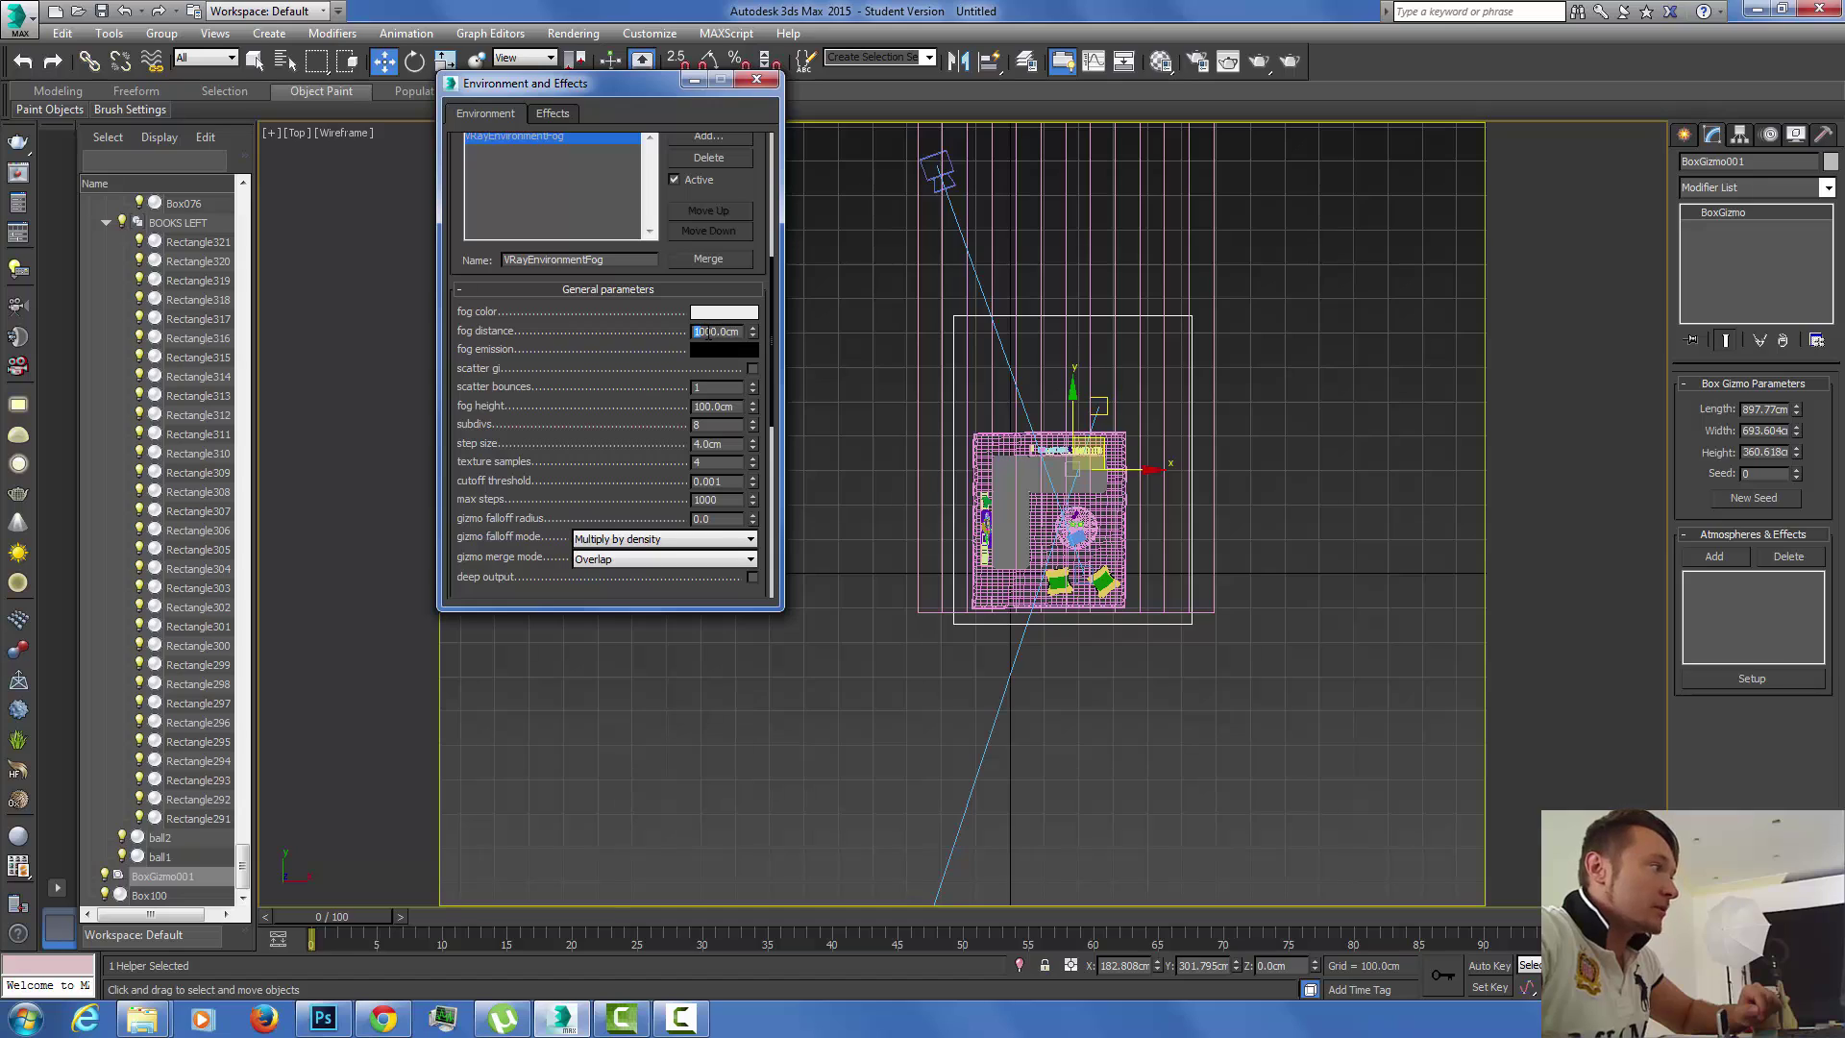
{"action": "left_click_drag", "start_coordinate": [669, 401], "coordinate": [669, 355]}
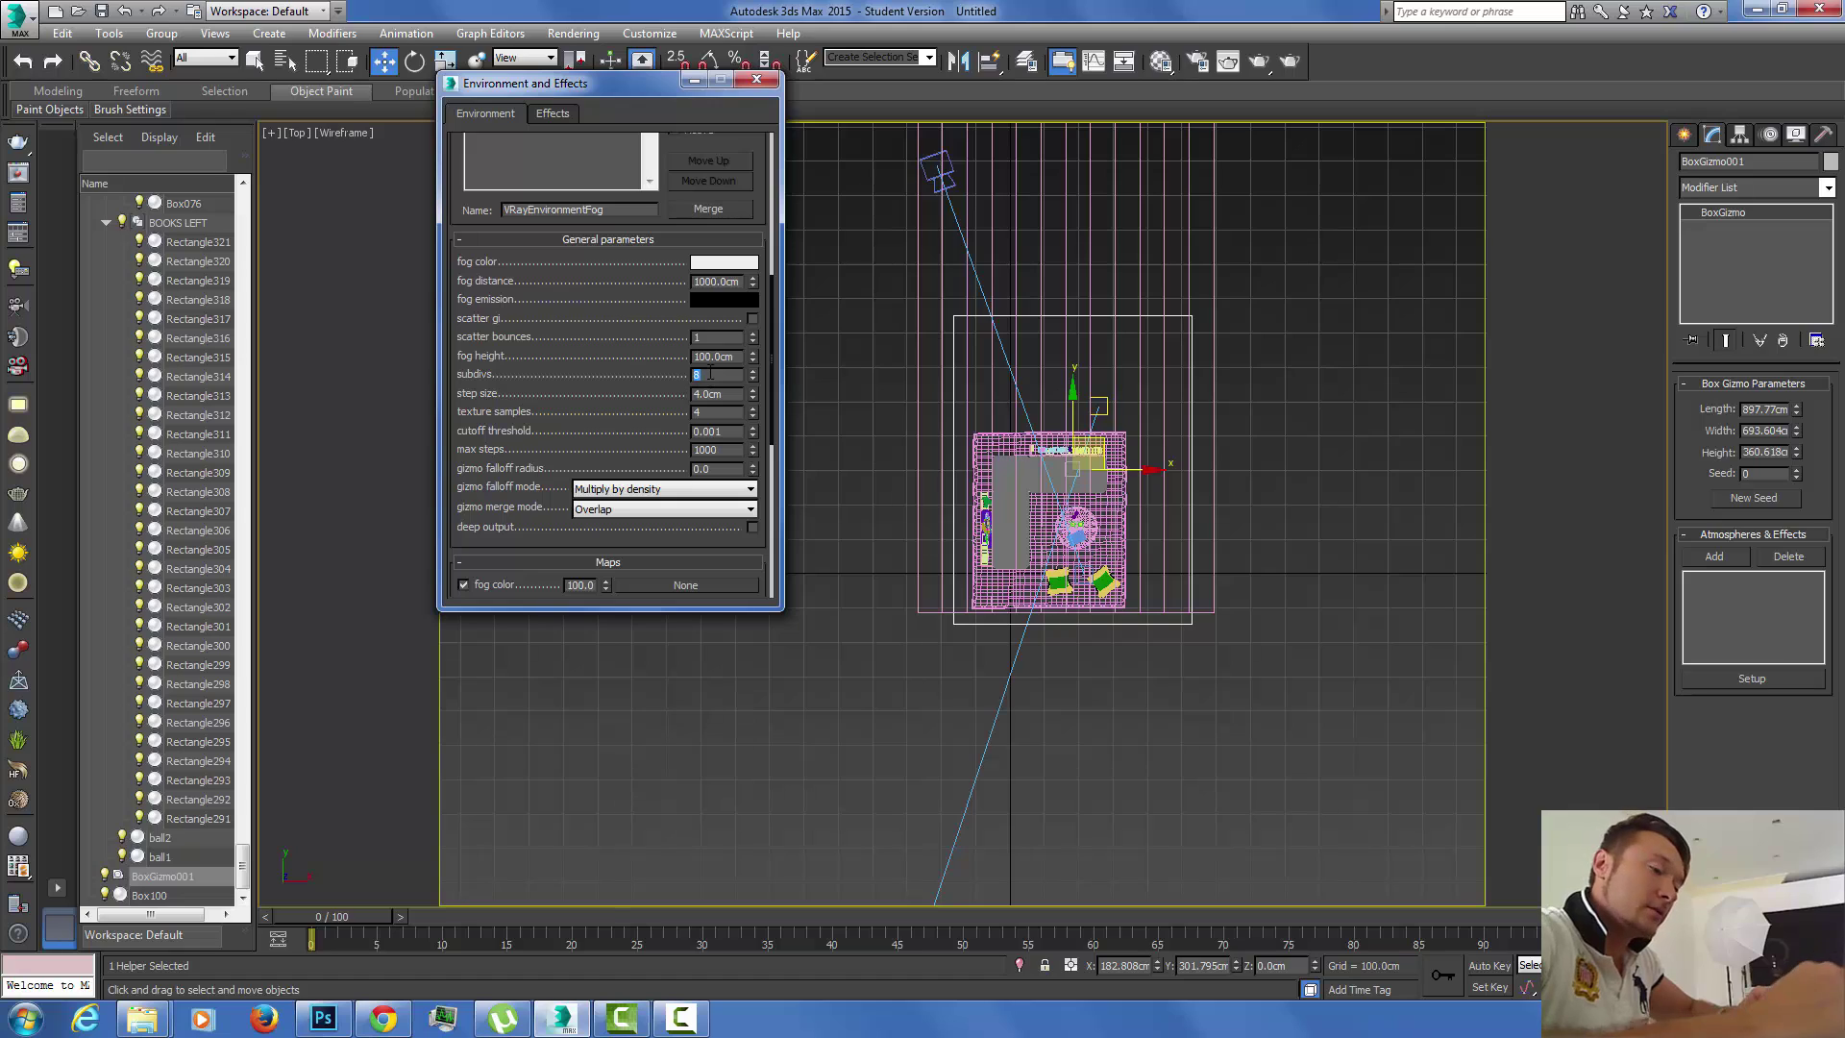
{"action": "double_click", "coordinate": [706, 374]}
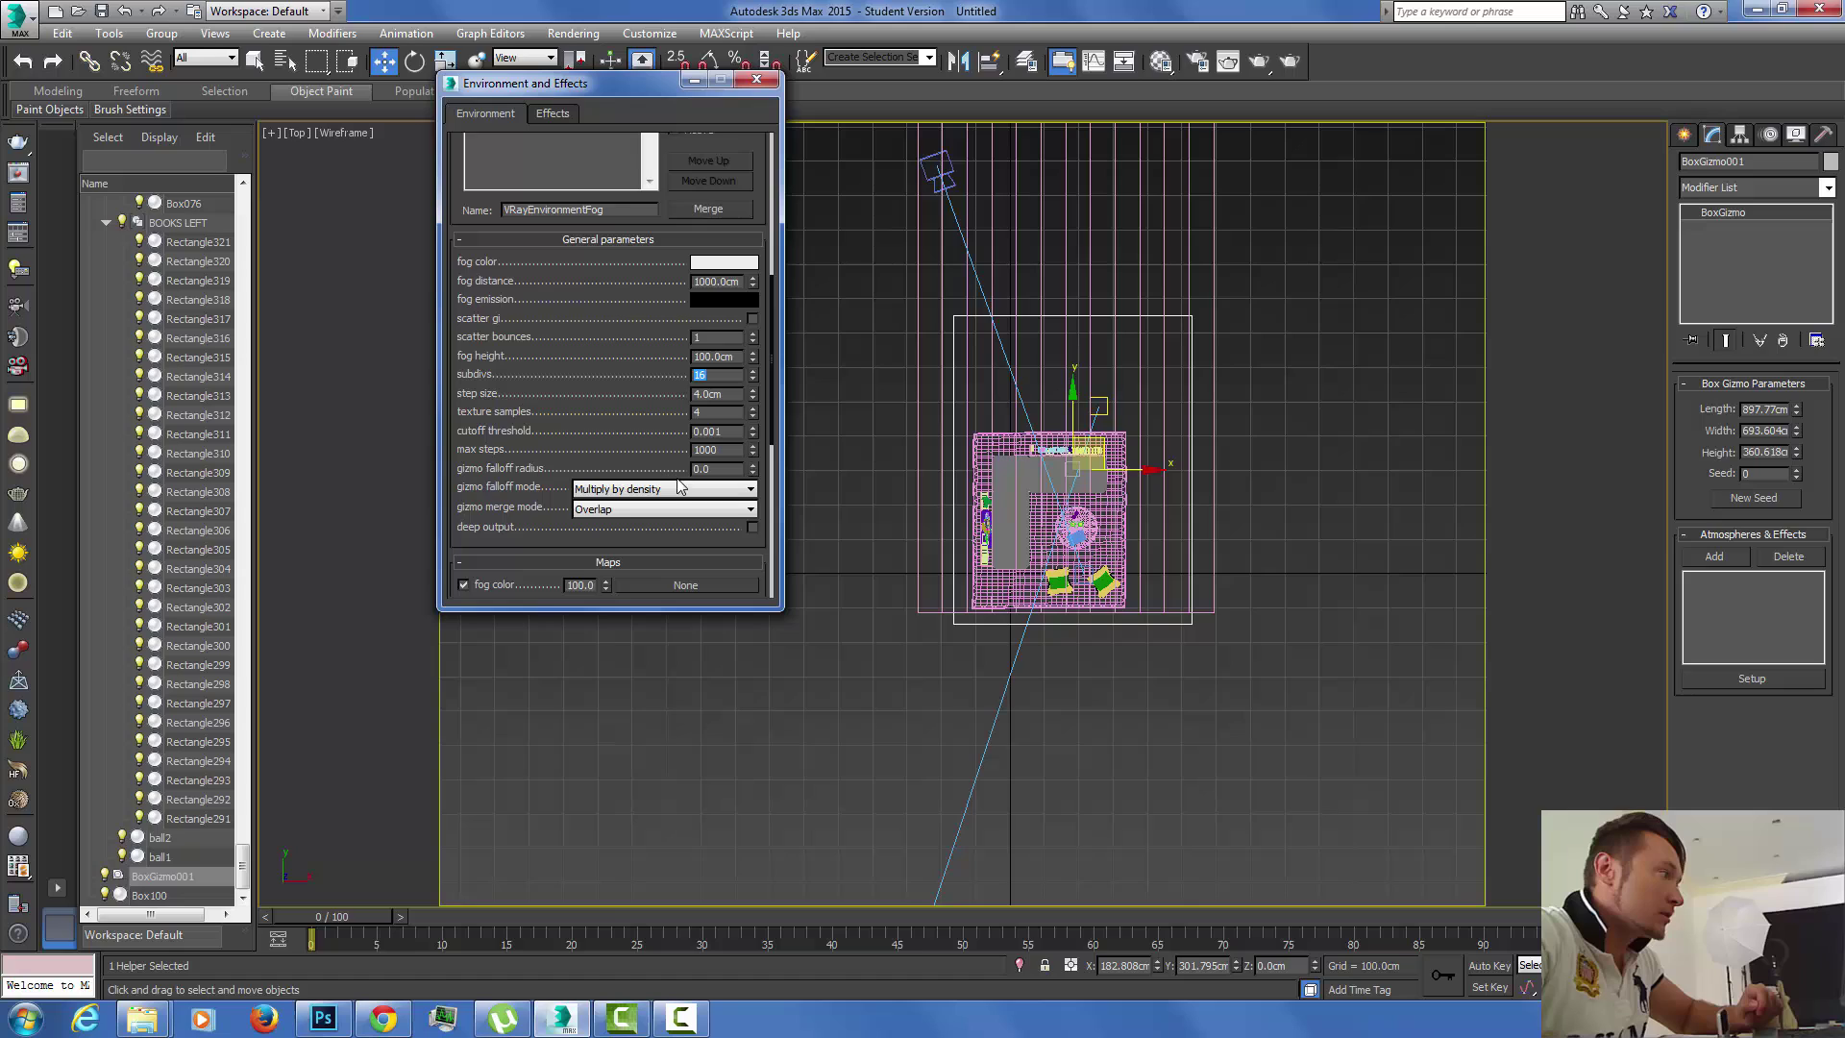
{"action": "left_click_drag", "start_coordinate": [657, 453], "coordinate": [672, 192]}
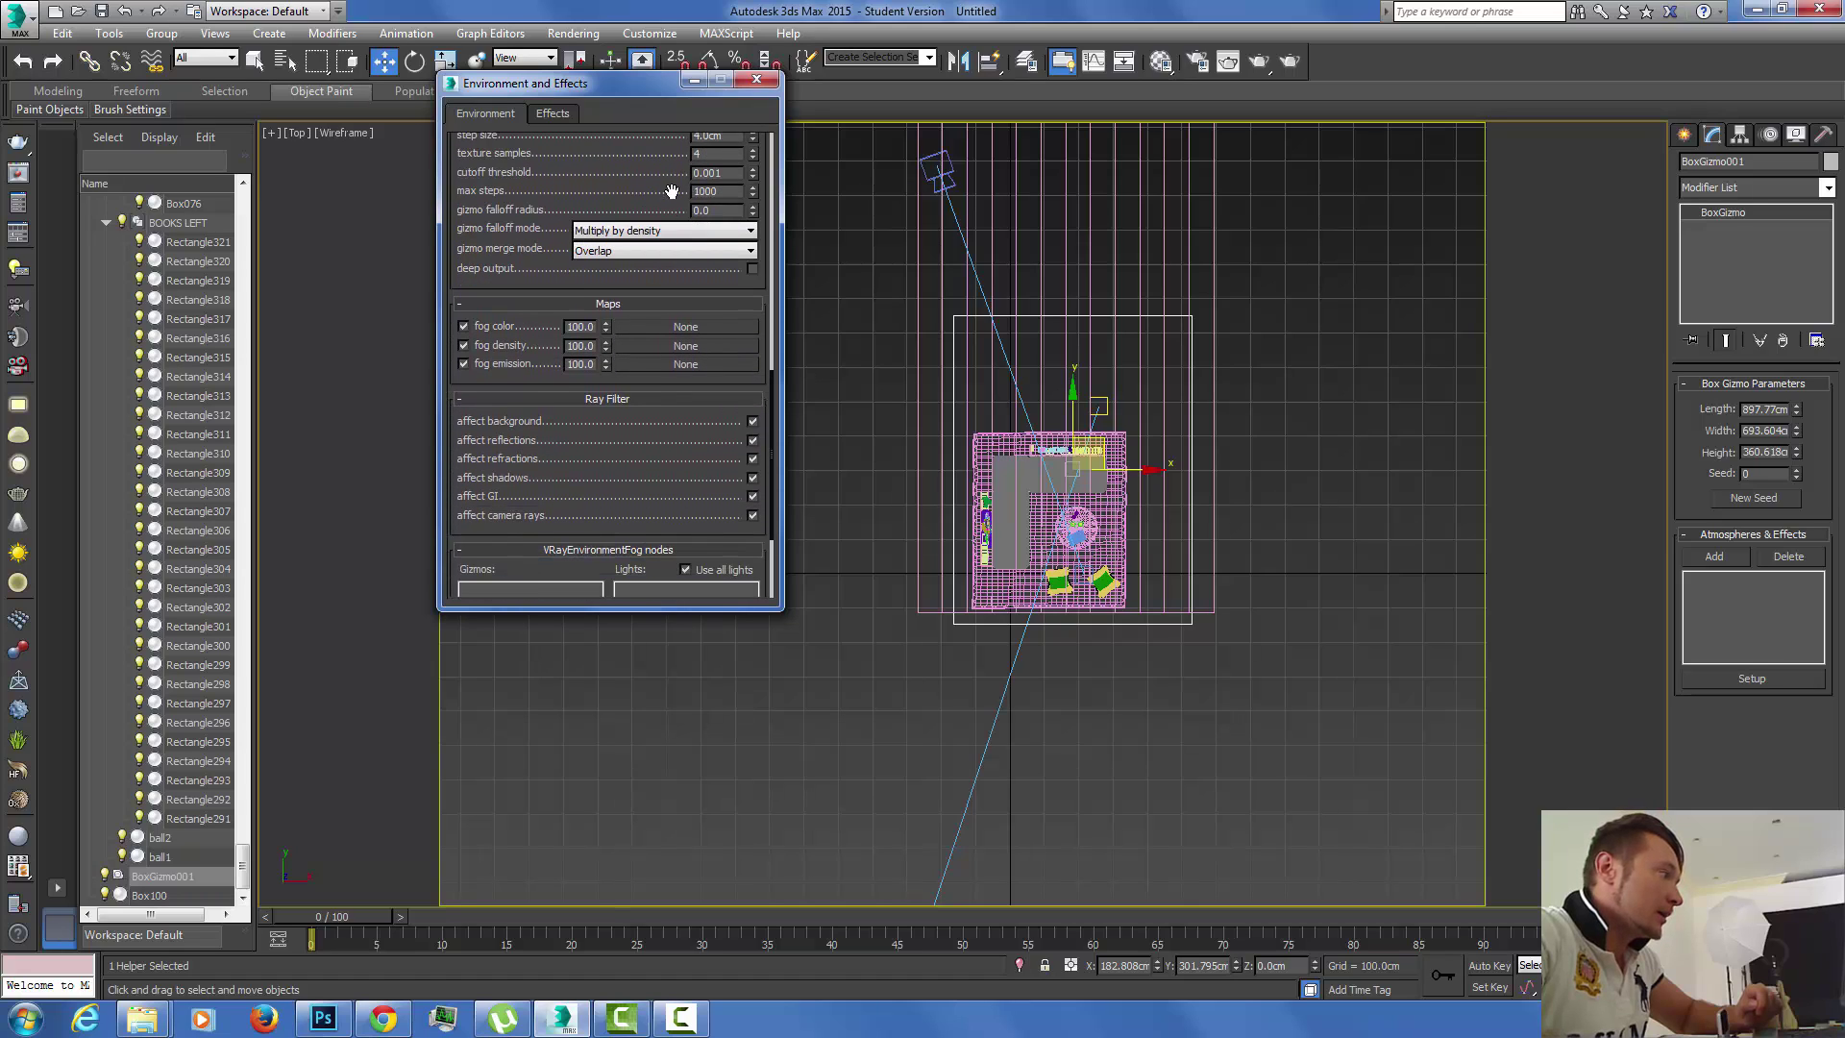
Uncheck affect GI, add BoxGizmo001 as the fog gizmo and VRaySun001 as its light.
{"action": "left_click", "coordinate": [753, 496]}
{"action": "left_click_drag", "start_coordinate": [606, 474], "coordinate": [609, 321]}
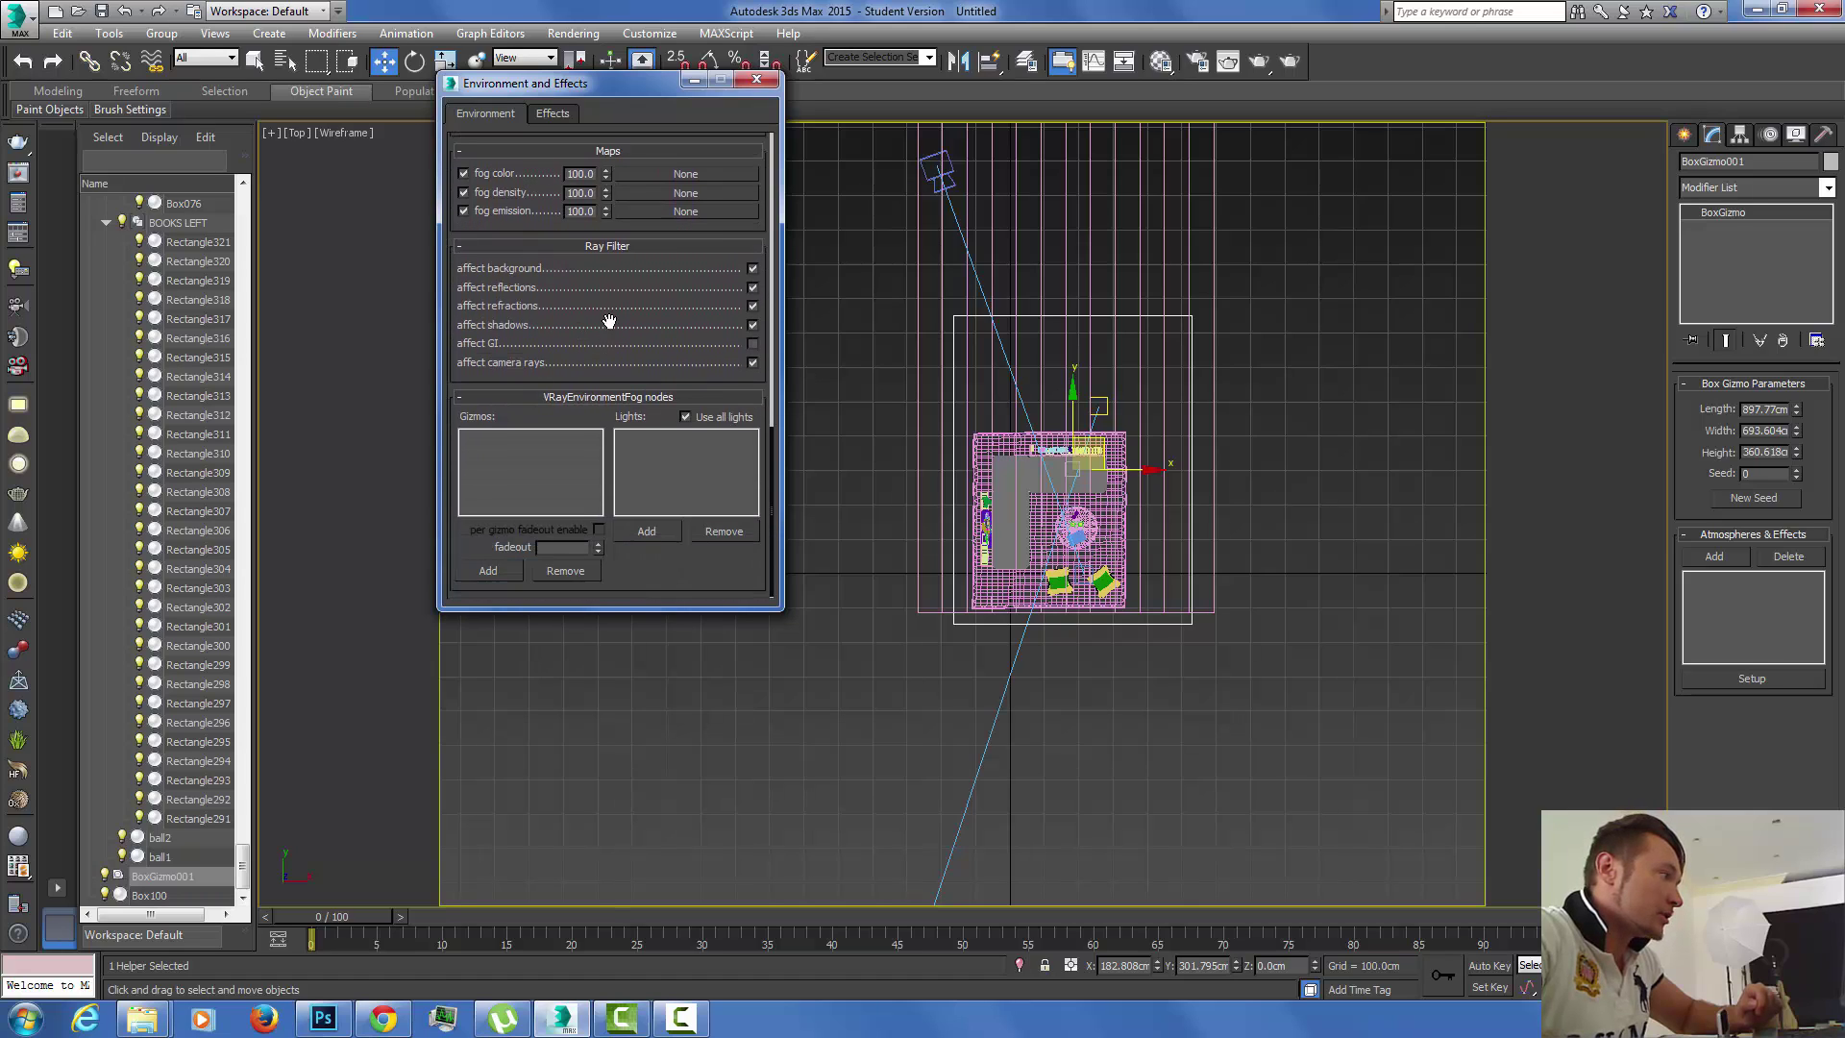
{"action": "left_click", "coordinate": [490, 570]}
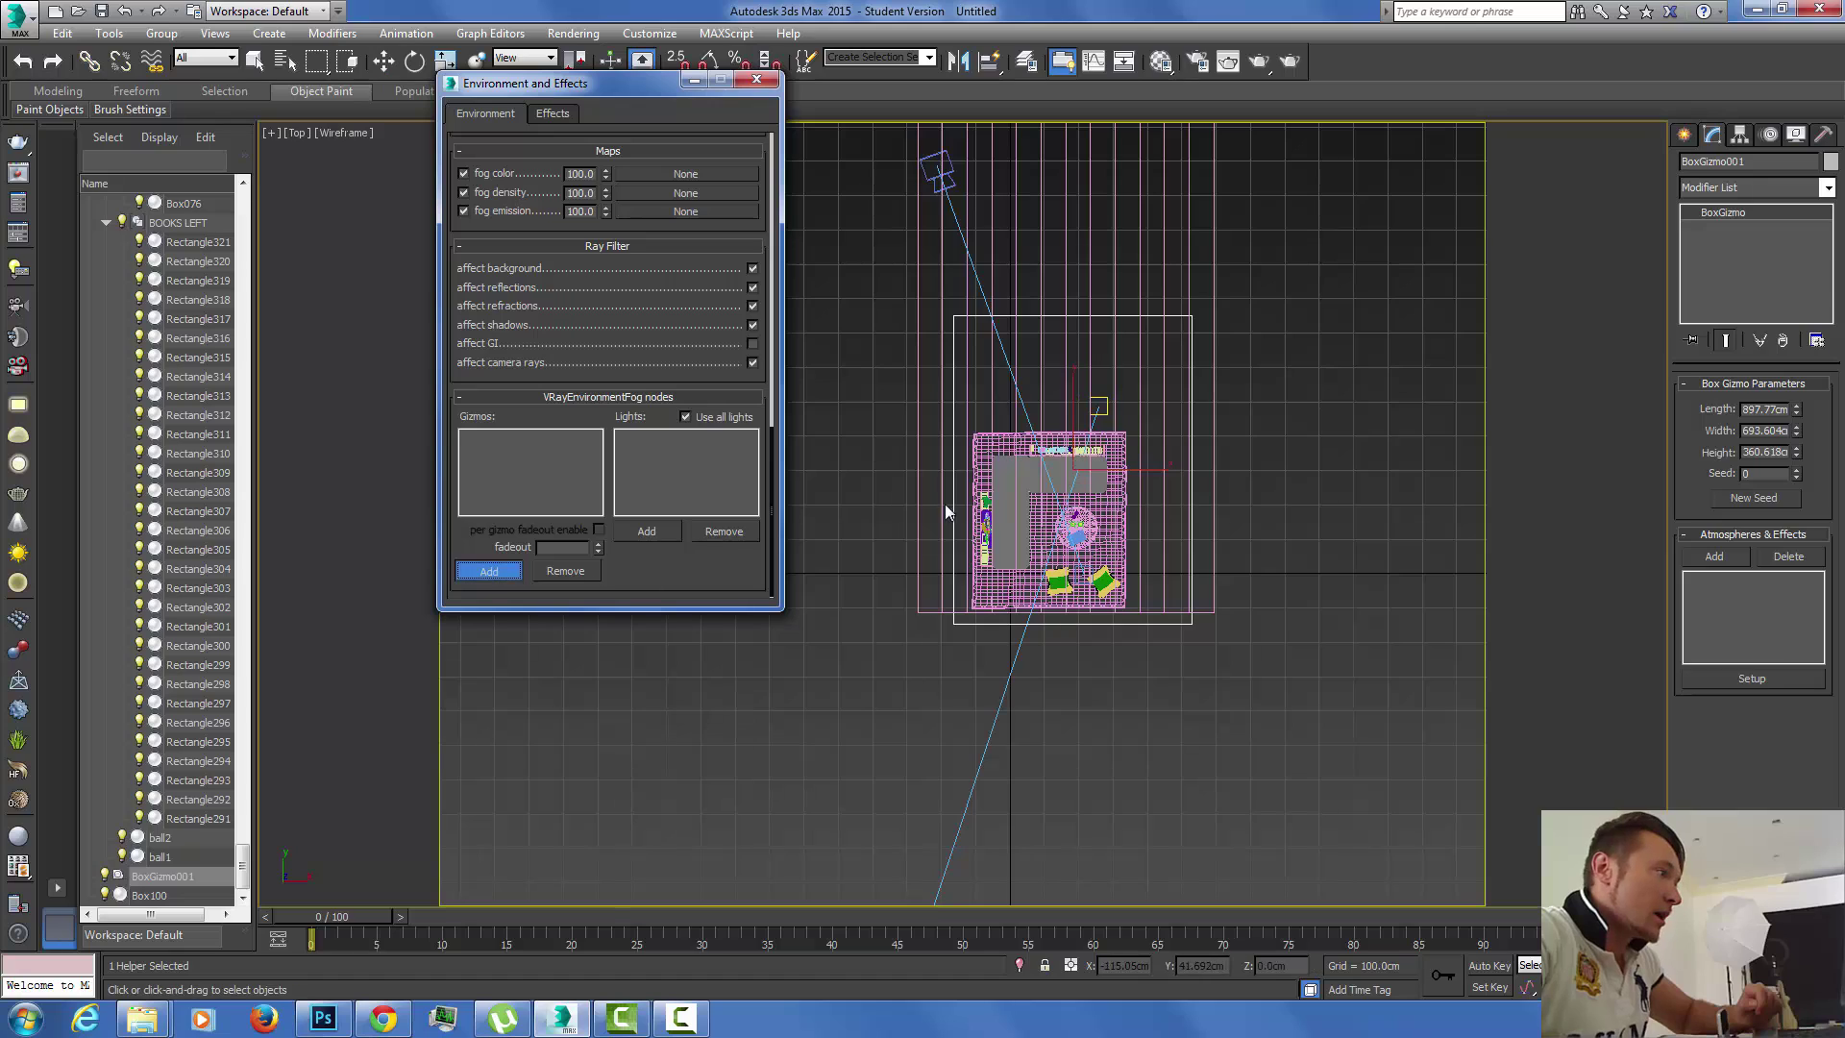
{"action": "left_click", "coordinate": [955, 455]}
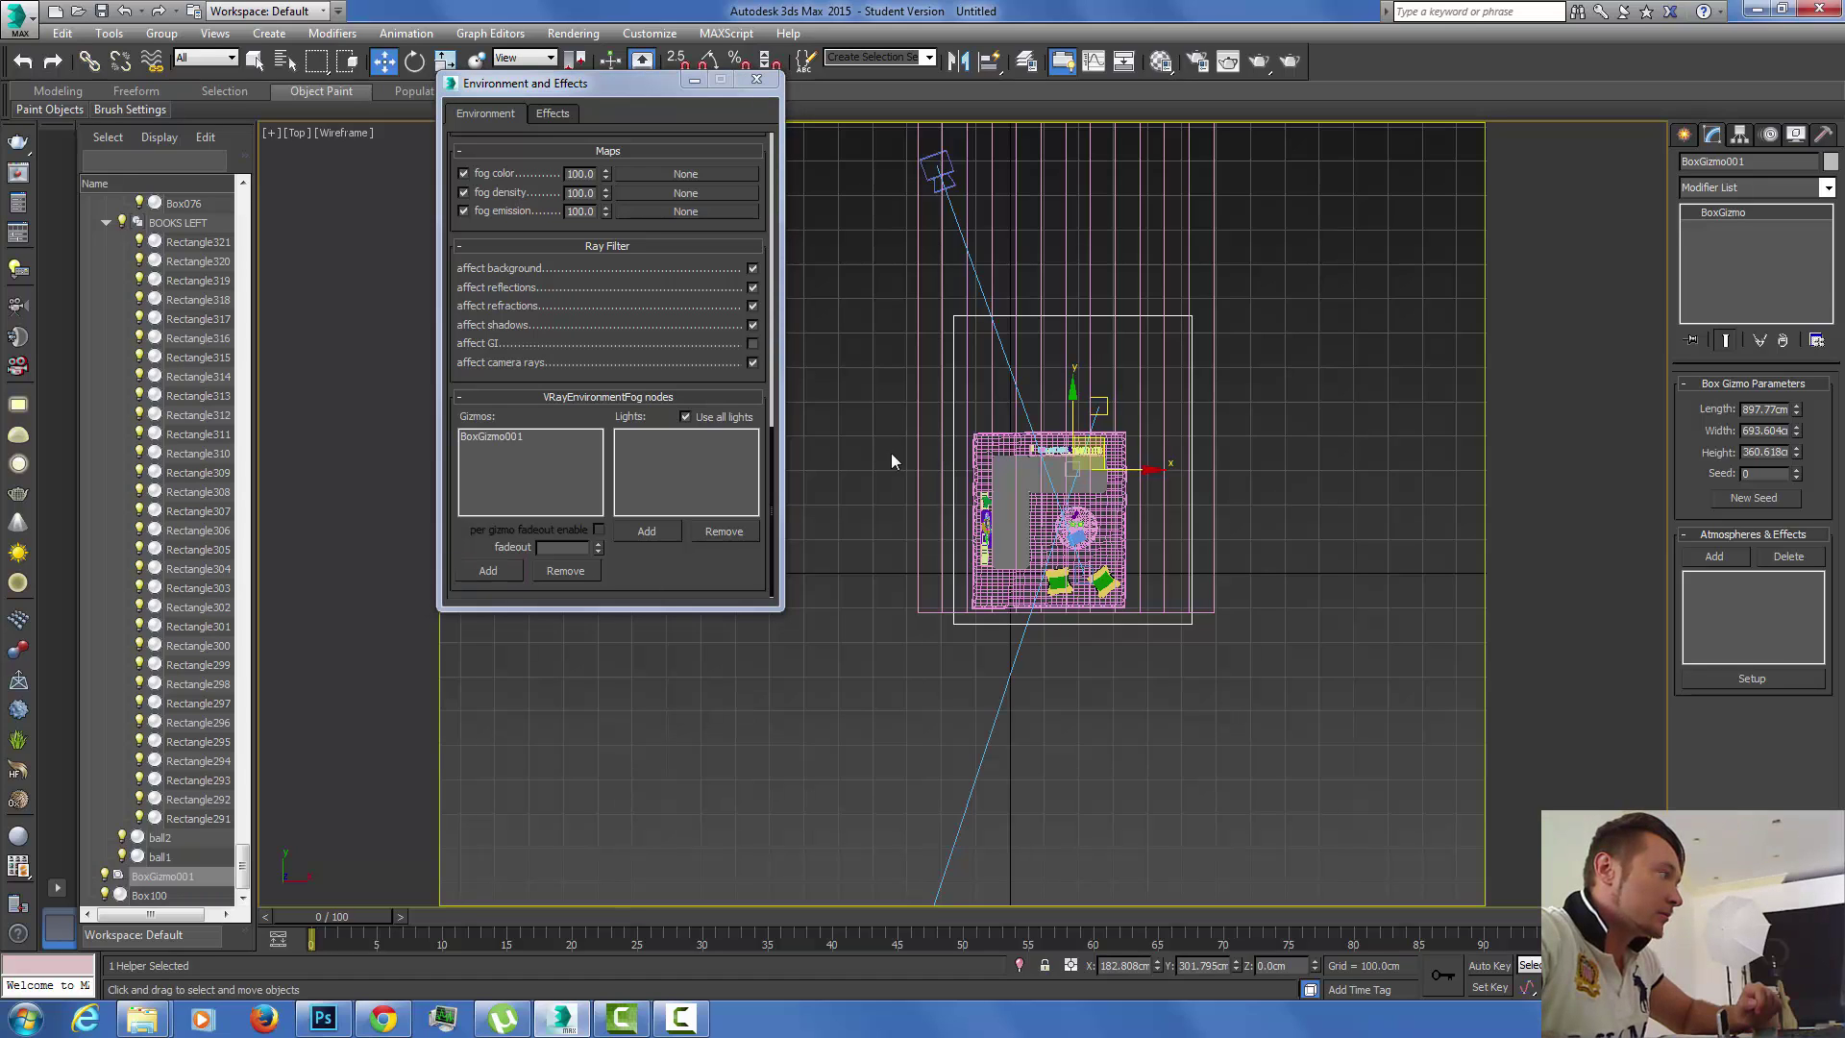
{"action": "left_click", "coordinate": [657, 535]}
{"action": "left_click", "coordinate": [993, 734]}
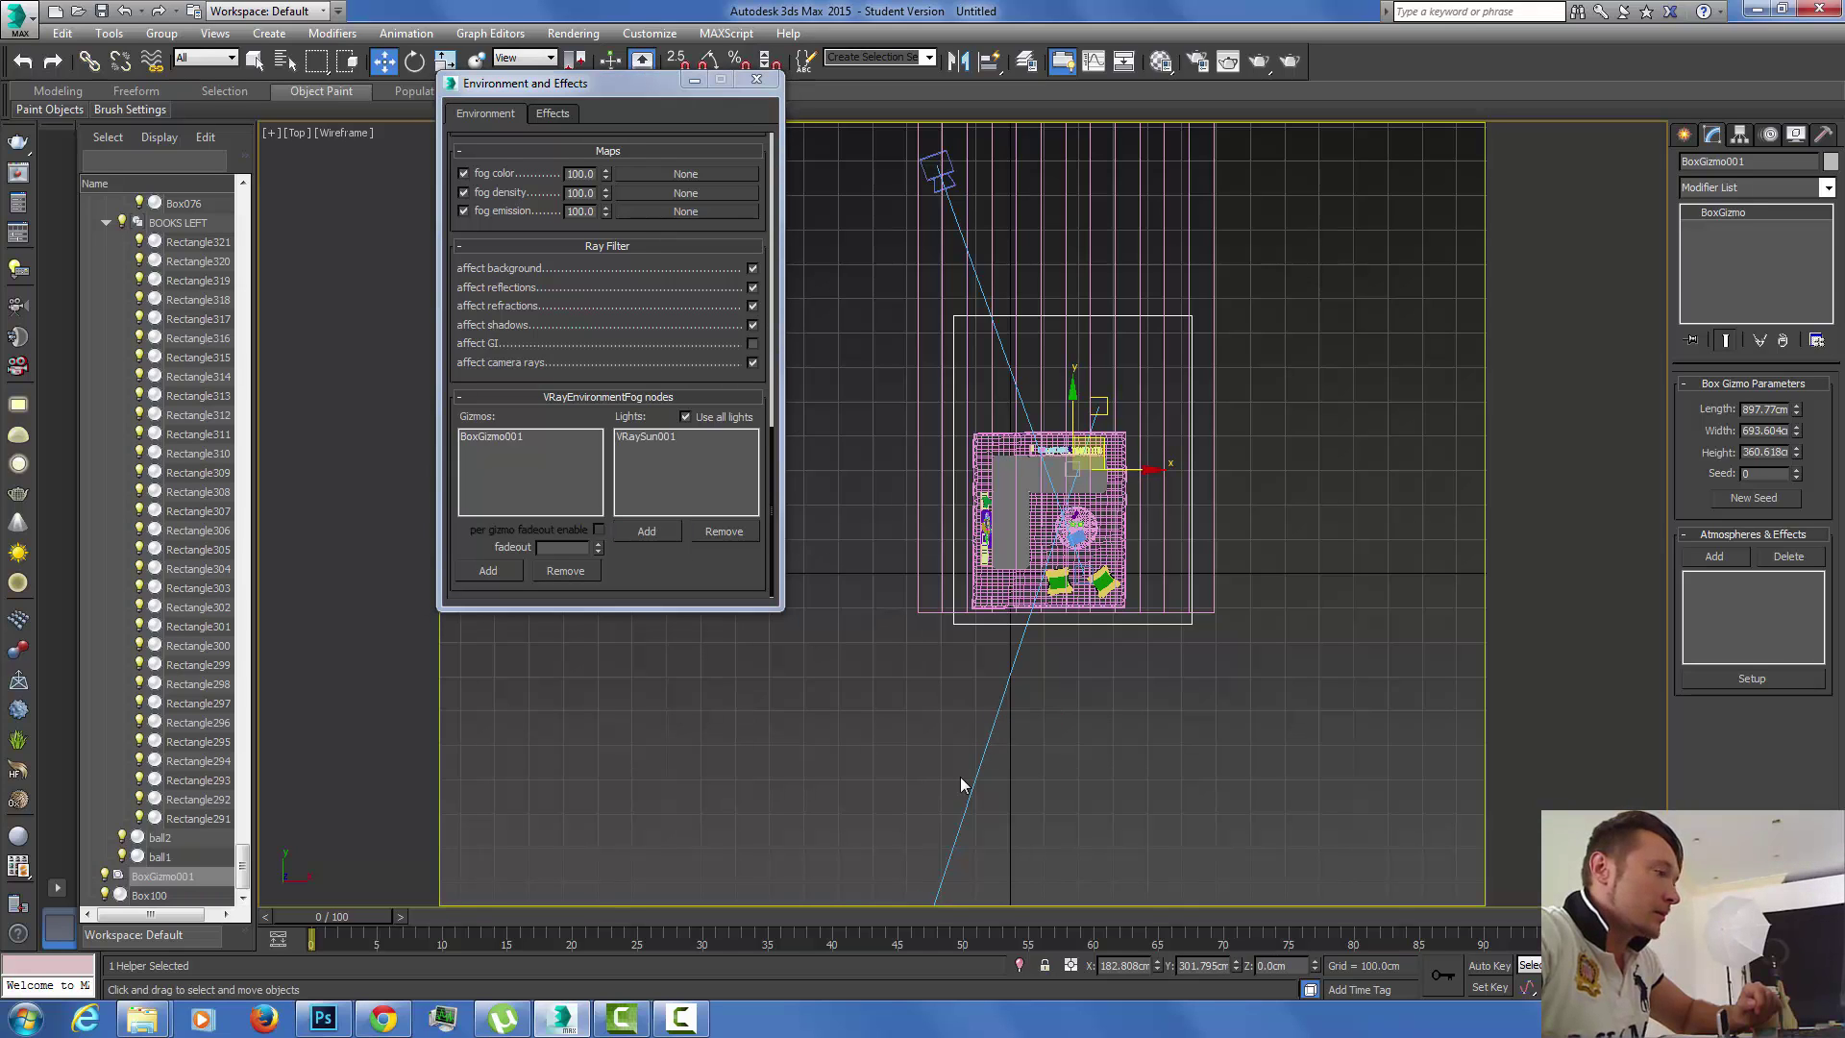
{"action": "middle_click_drag", "start_coordinate": [960, 777], "coordinate": [1058, 608]}
From the VRayCam001 view, uncheck Enable GI in Render Setup and render production.
{"action": "key", "text": "c"}
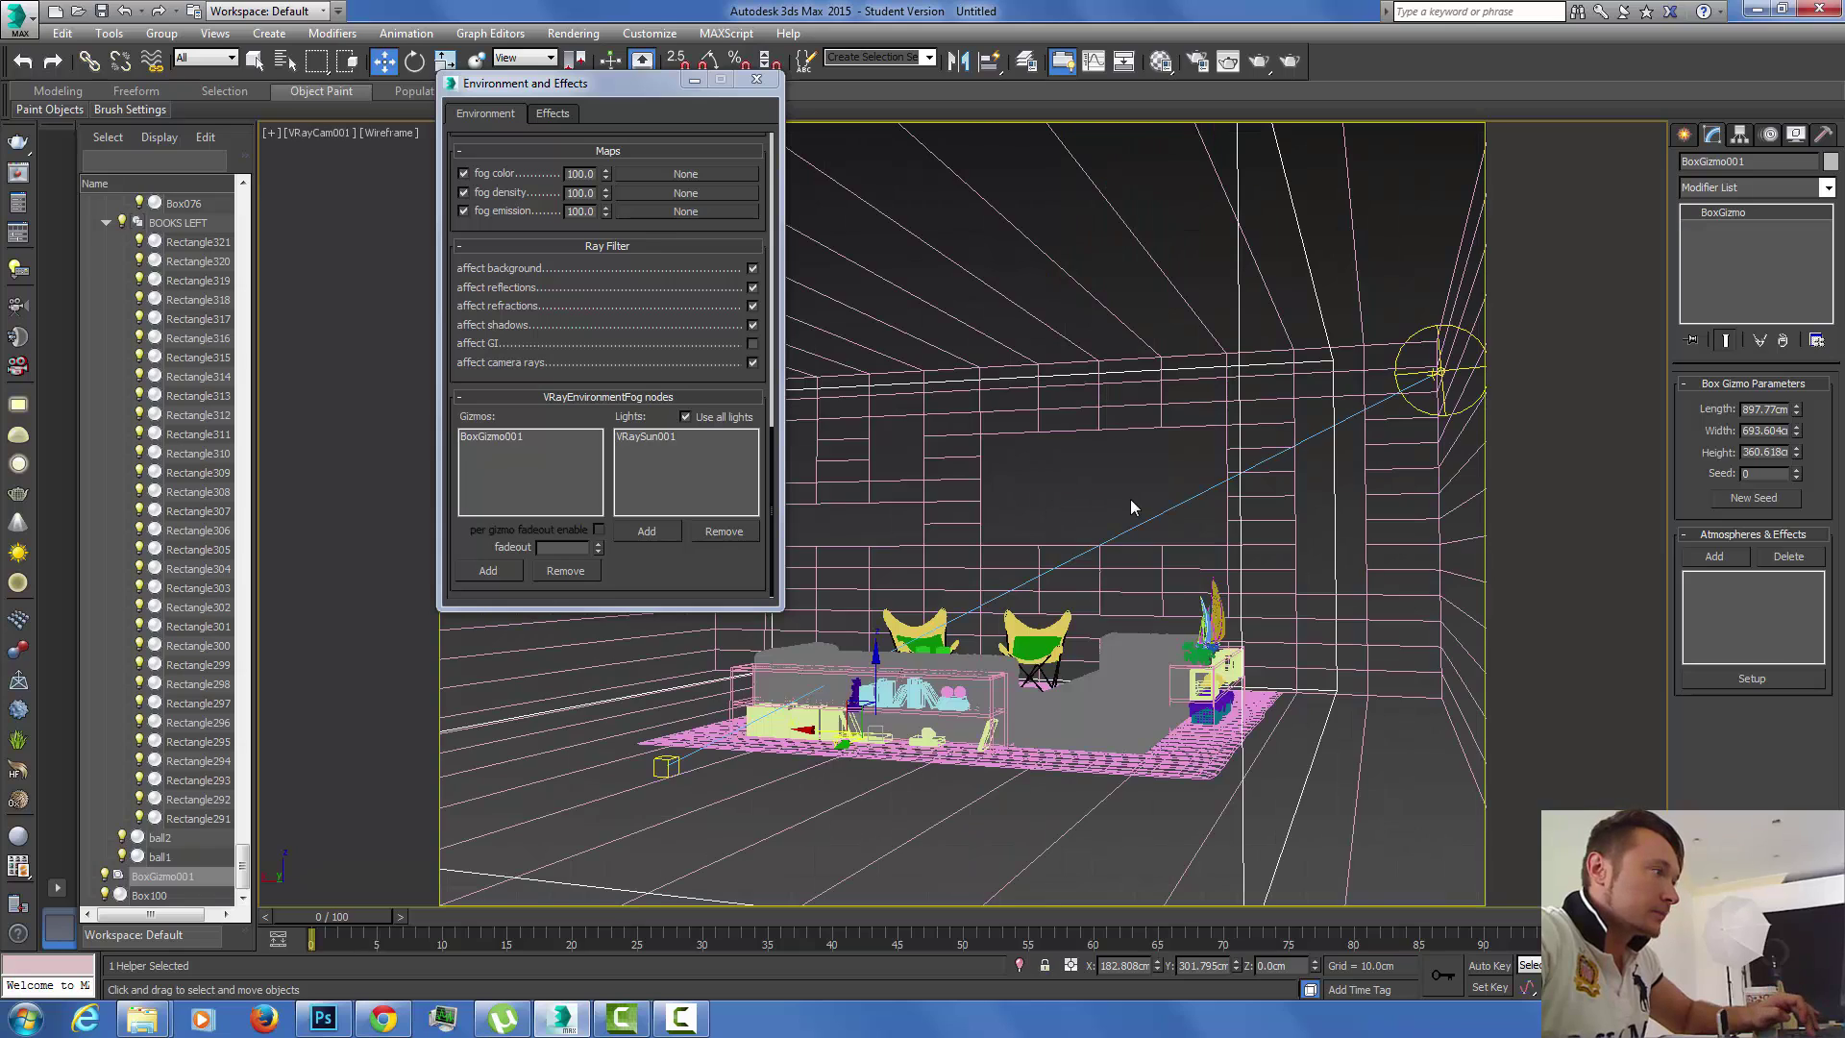
{"action": "left_click_drag", "start_coordinate": [644, 87], "coordinate": [536, 128]}
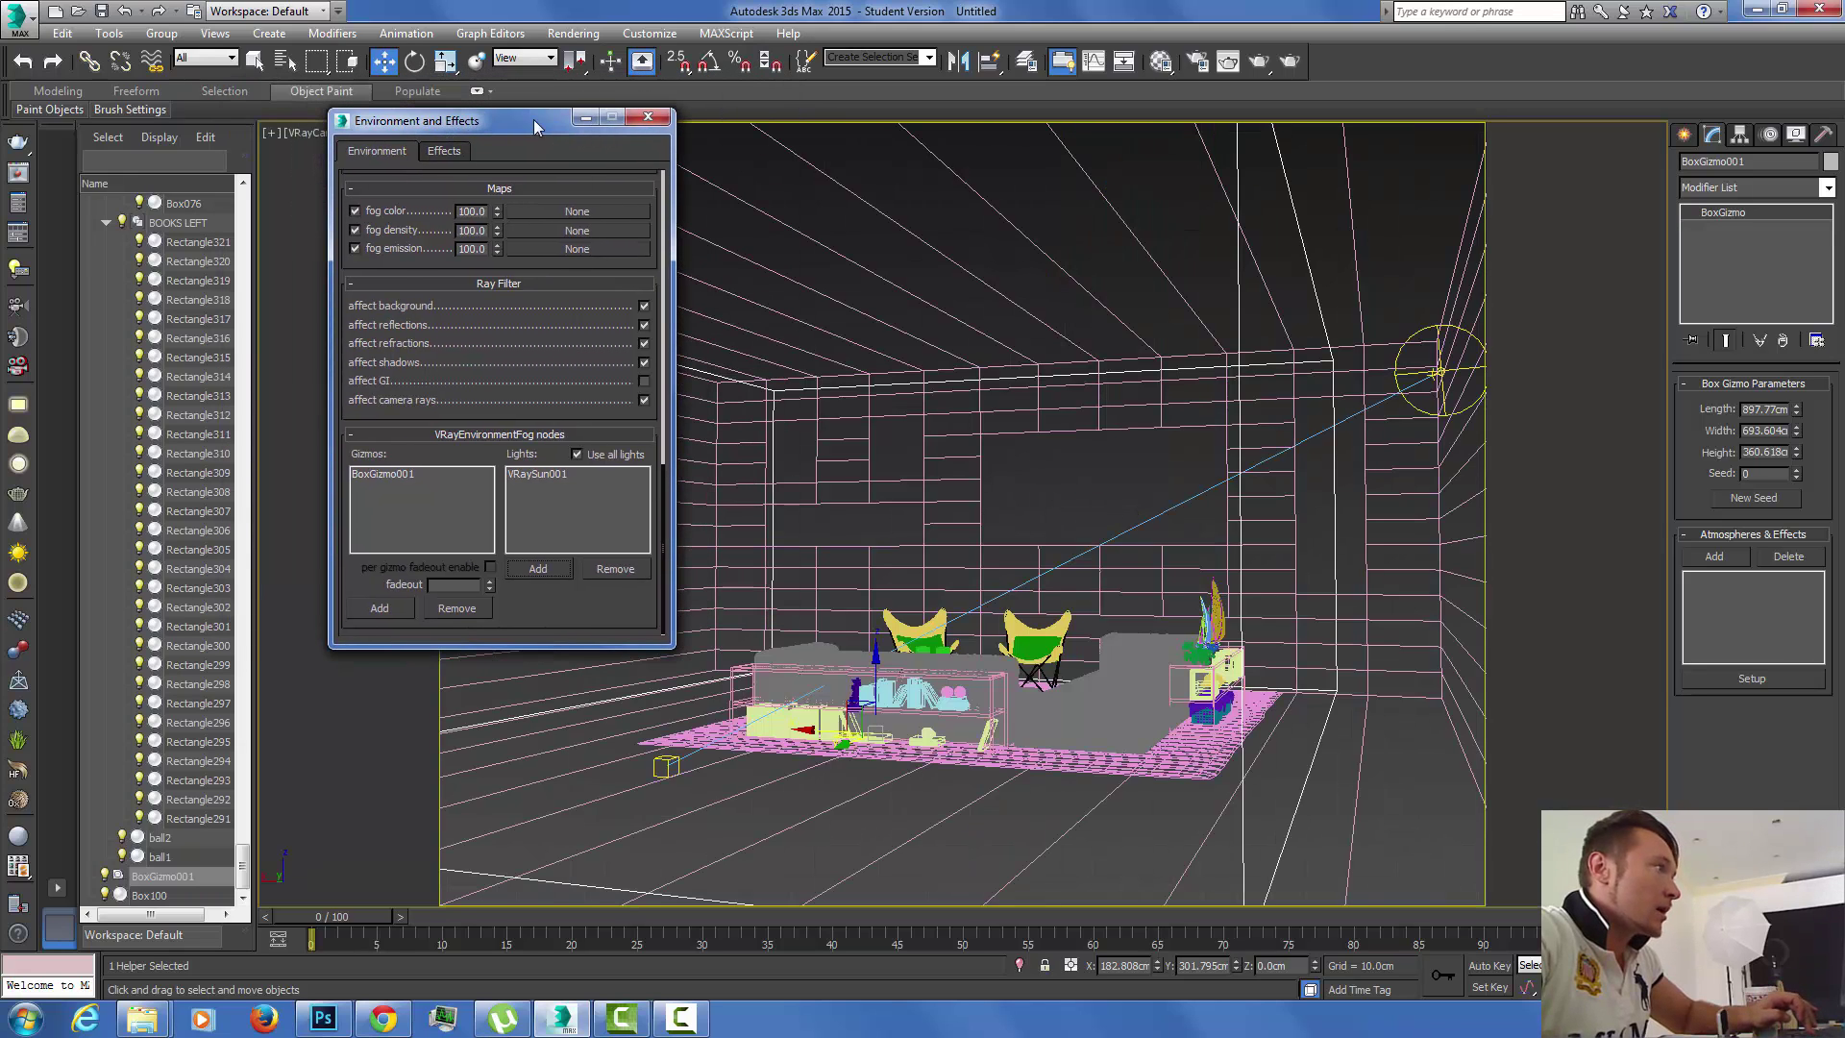
{"action": "left_click", "coordinate": [1197, 60]}
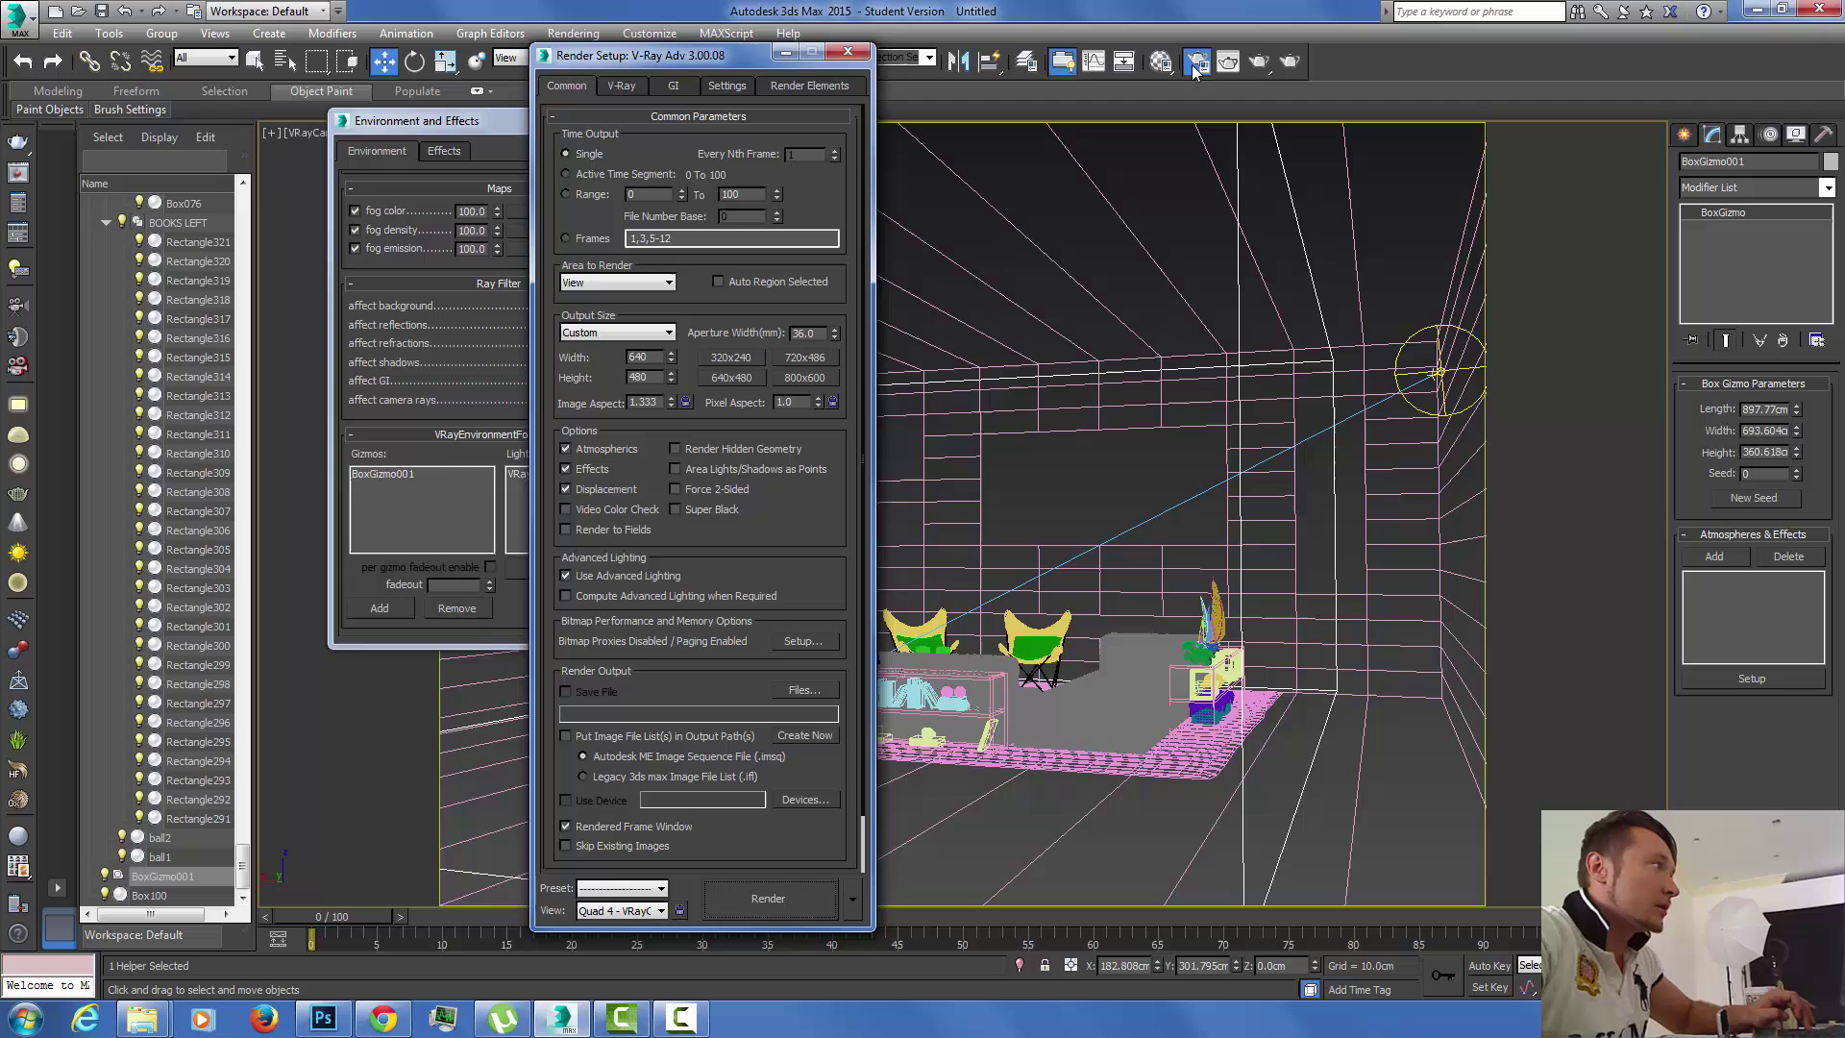
{"action": "left_click", "coordinate": [676, 87]}
{"action": "left_click", "coordinate": [584, 135]}
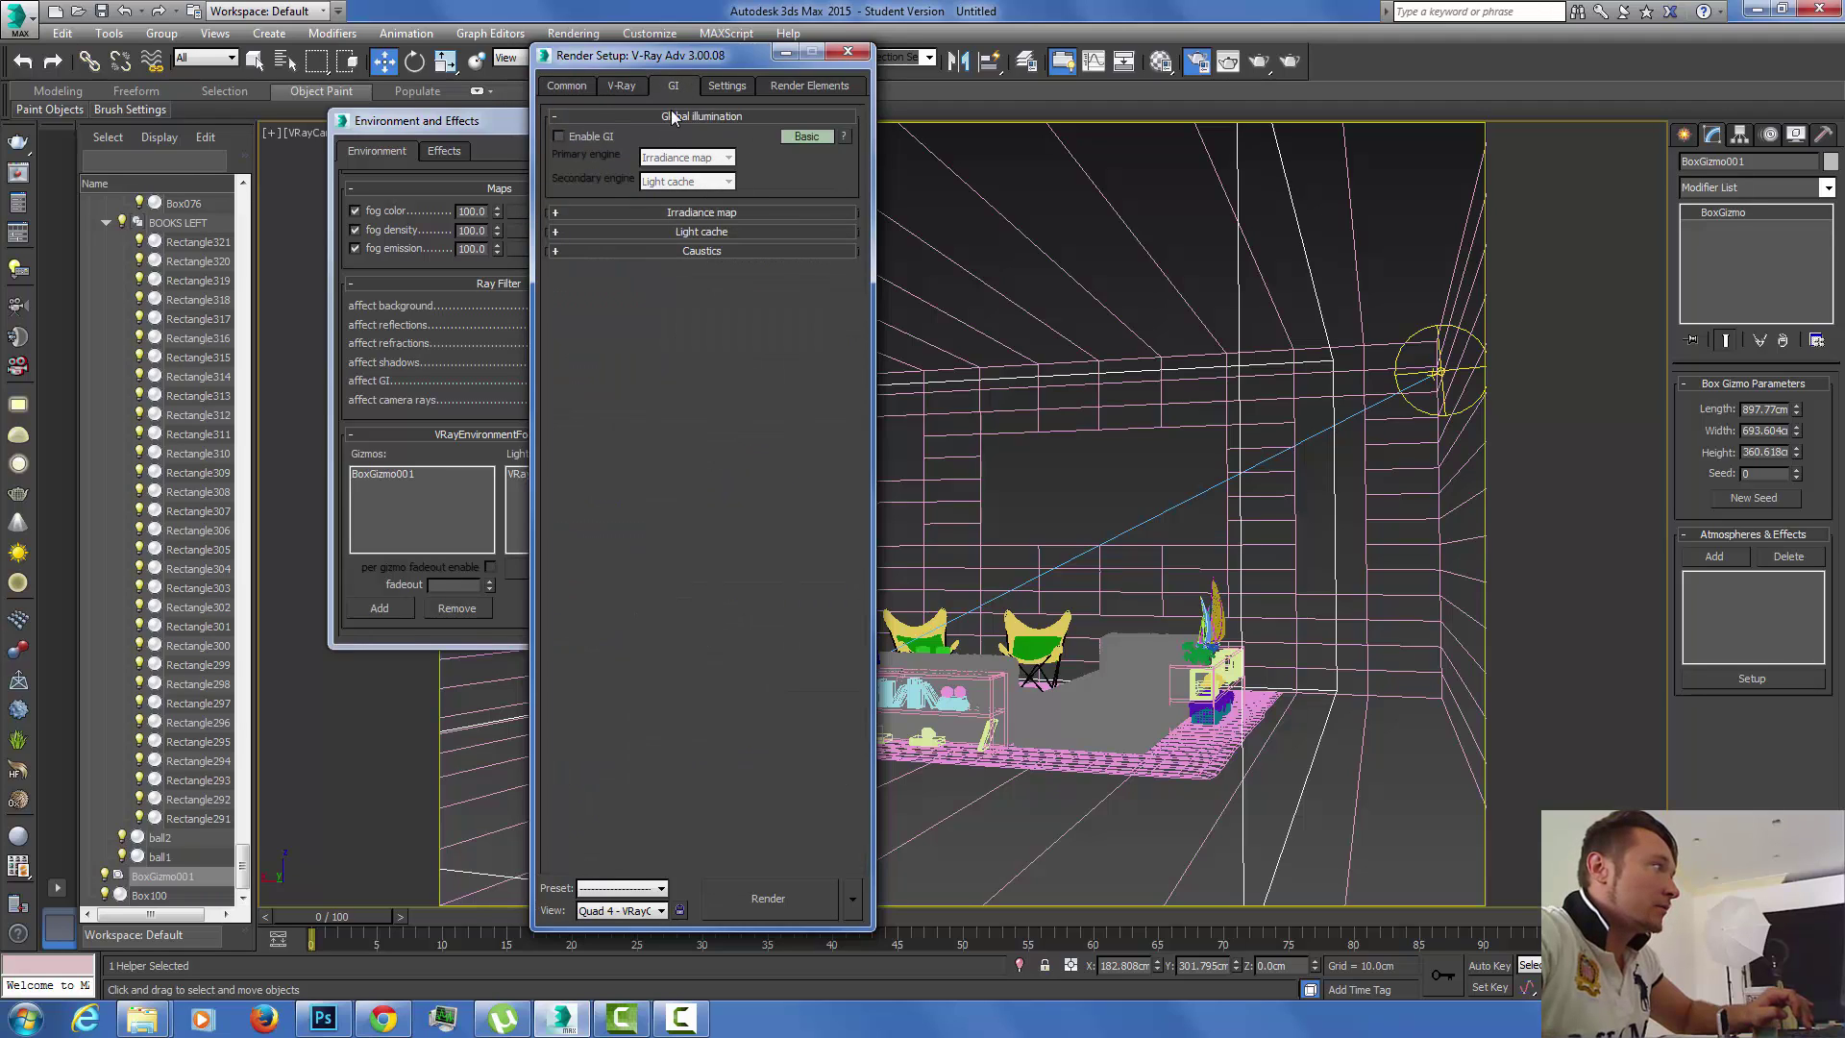
{"action": "left_click_drag", "start_coordinate": [747, 55], "coordinate": [202, 73]}
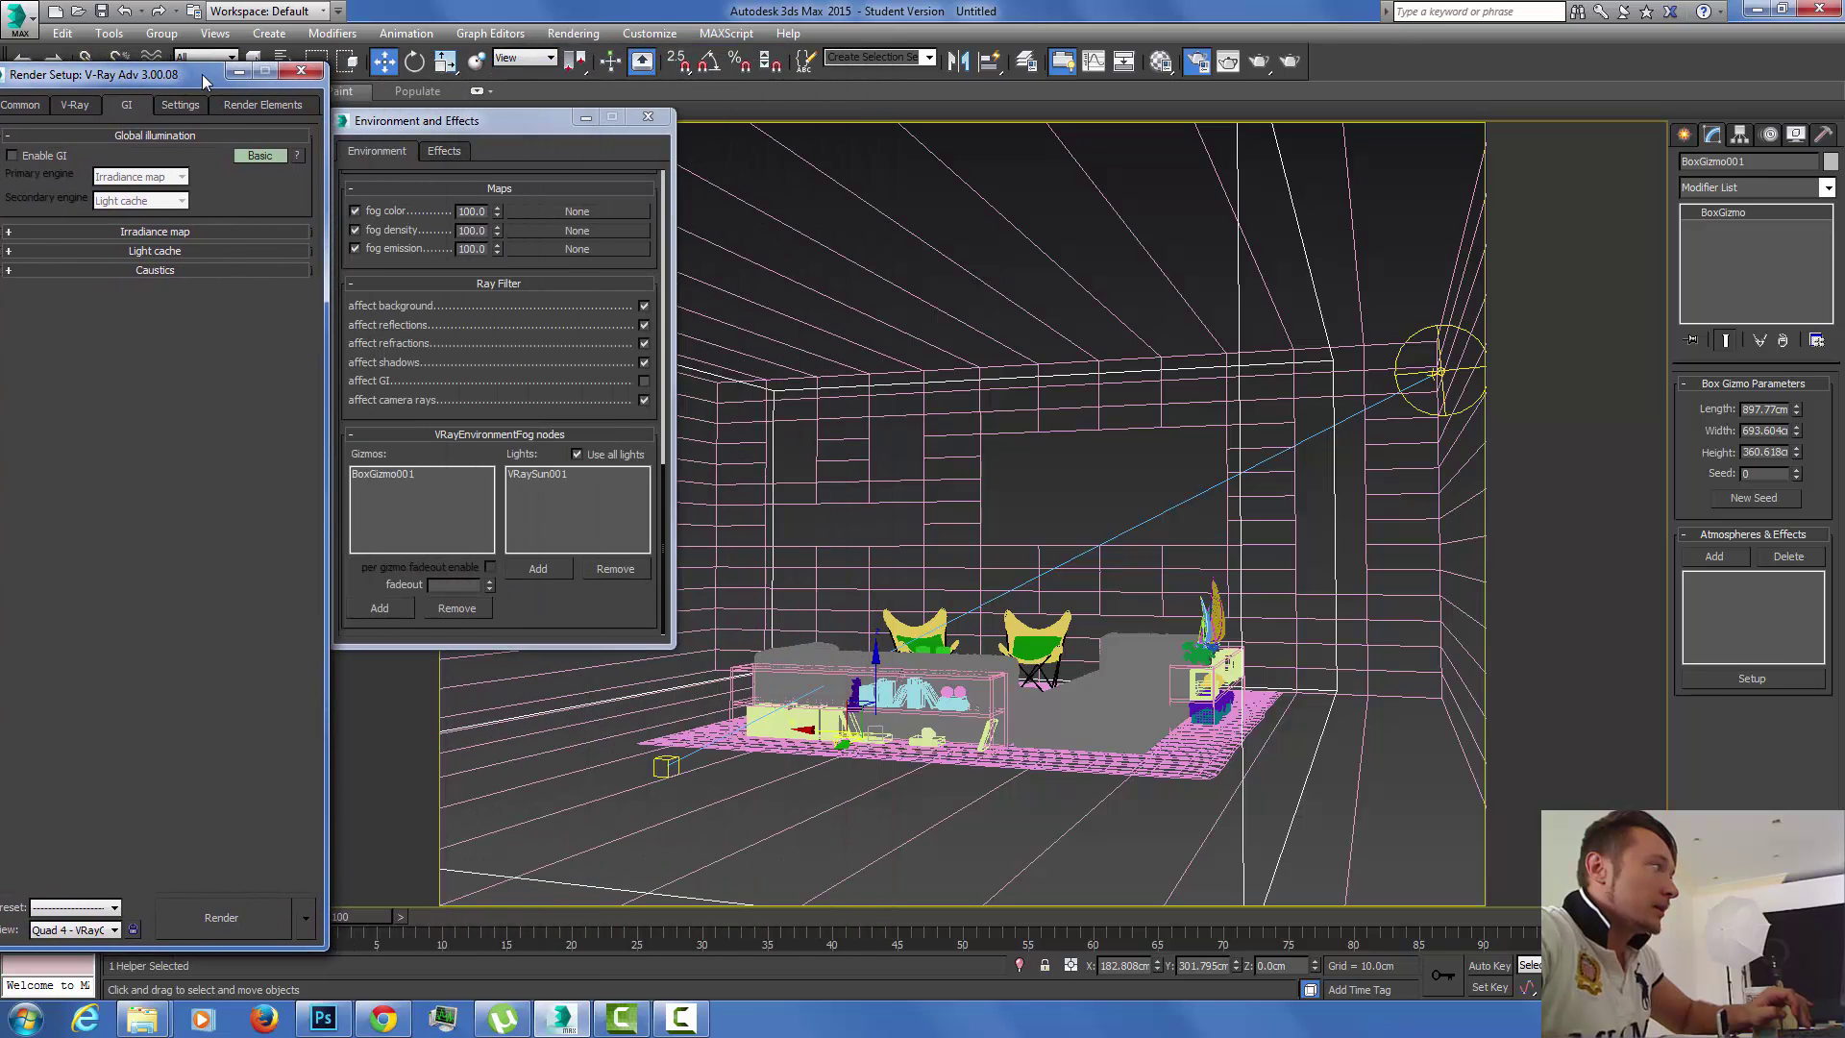
{"action": "left_click", "coordinate": [1290, 64]}
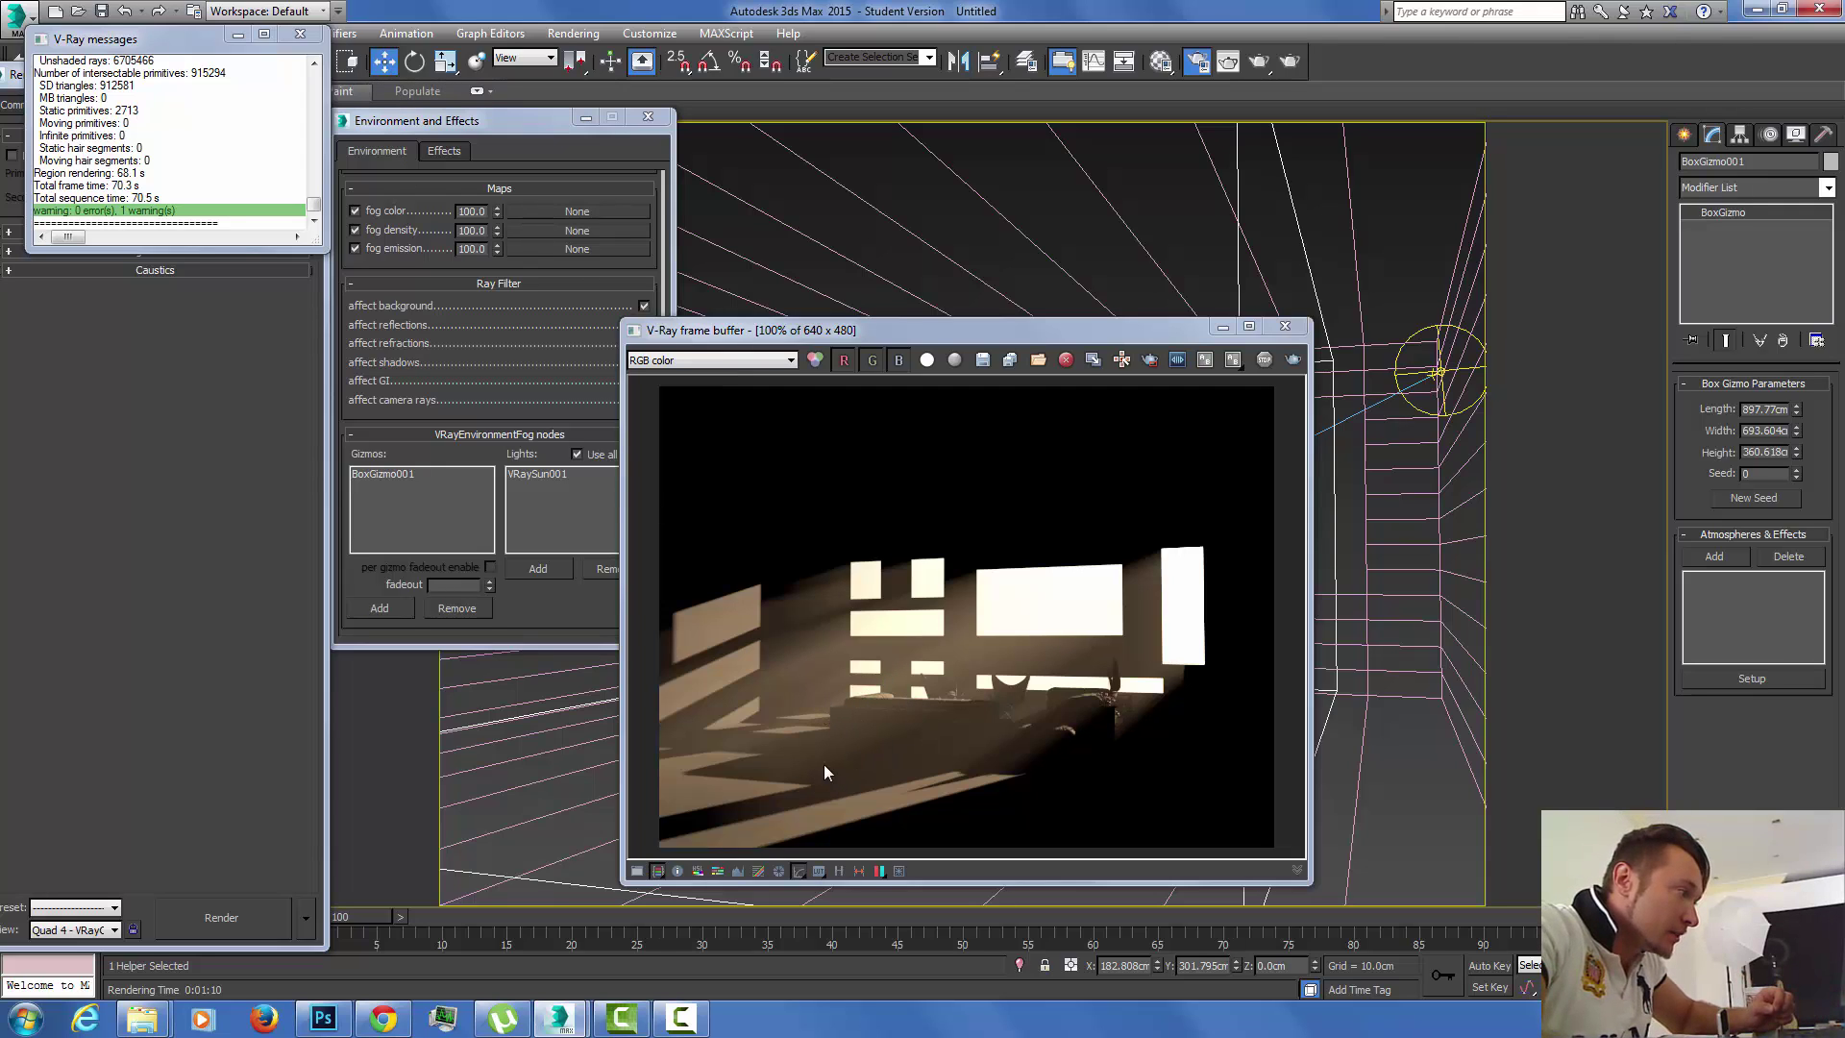
Set fog subdivs to 32, then close Environment and Effects and the V-Ray messages window.
{"action": "left_click", "coordinate": [643, 164]}
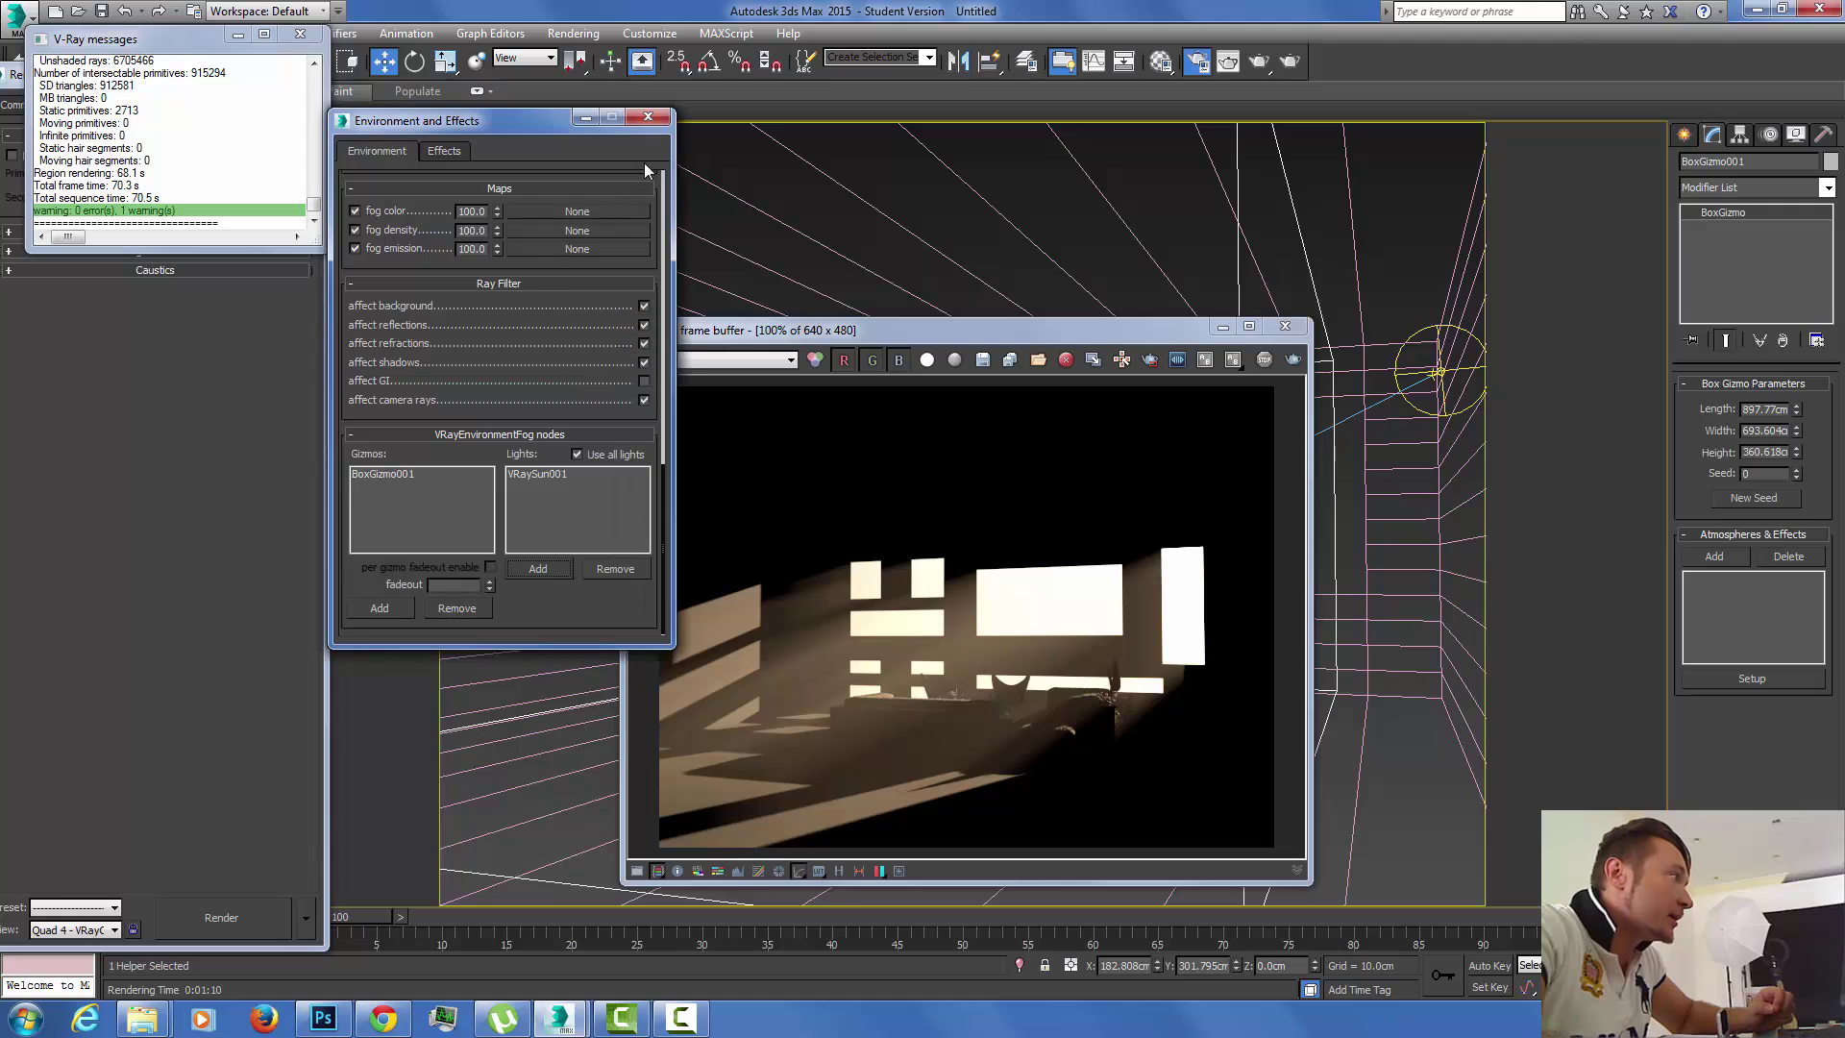
{"action": "scroll", "coordinate": [651, 183], "scroll_direction": "up", "scroll_amount": 5}
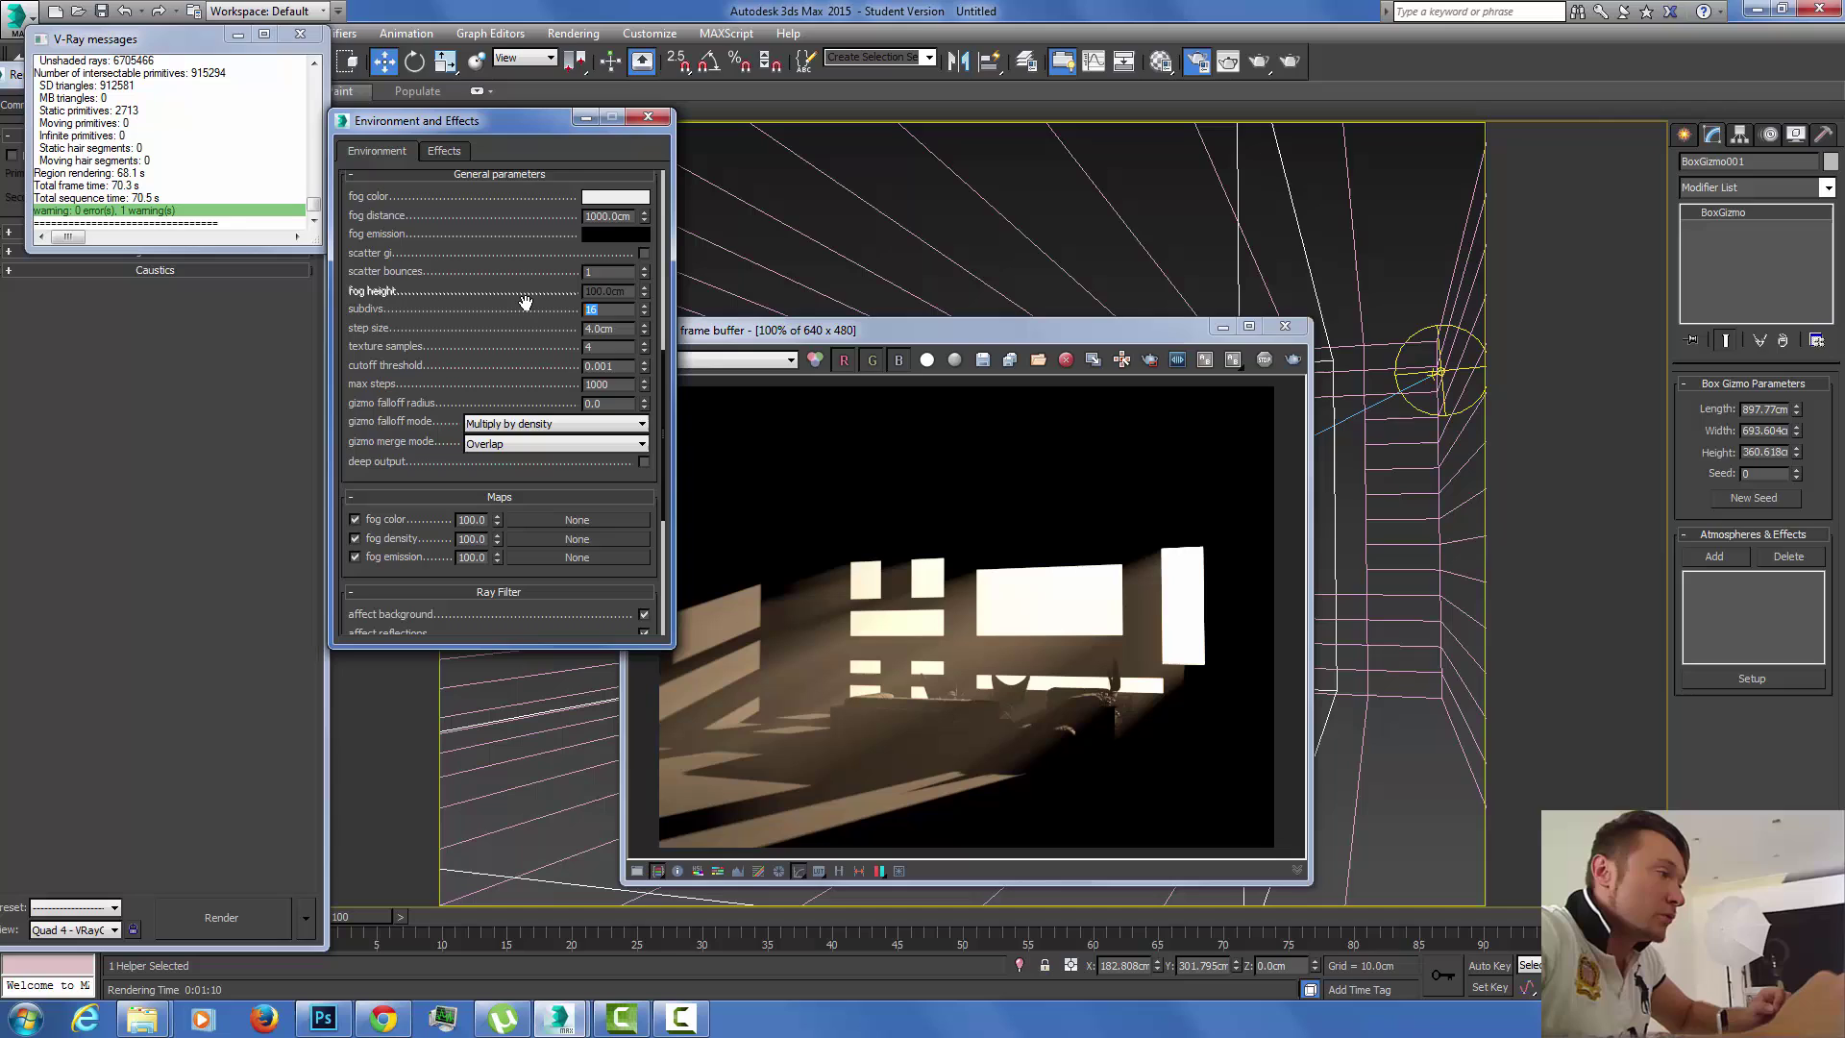
{"action": "type", "text": "32"}
{"action": "key", "text": "Return"}
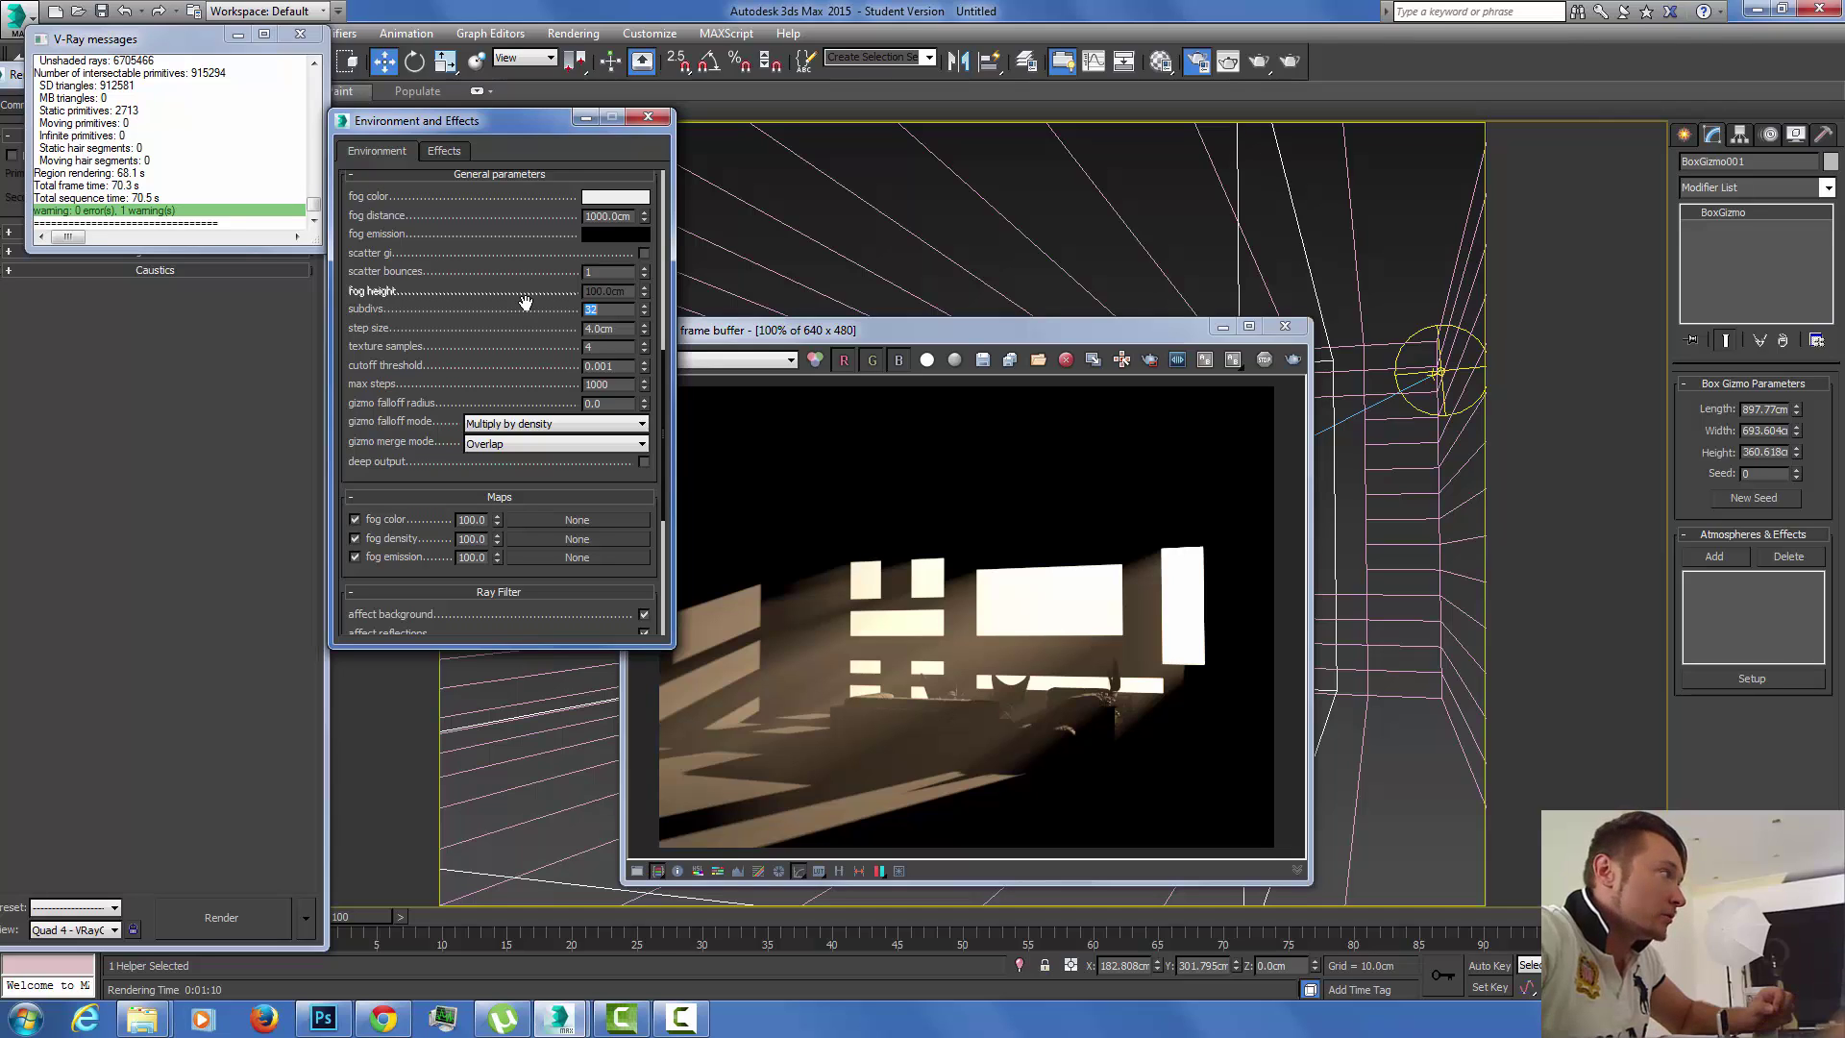
{"action": "left_click", "coordinate": [649, 117]}
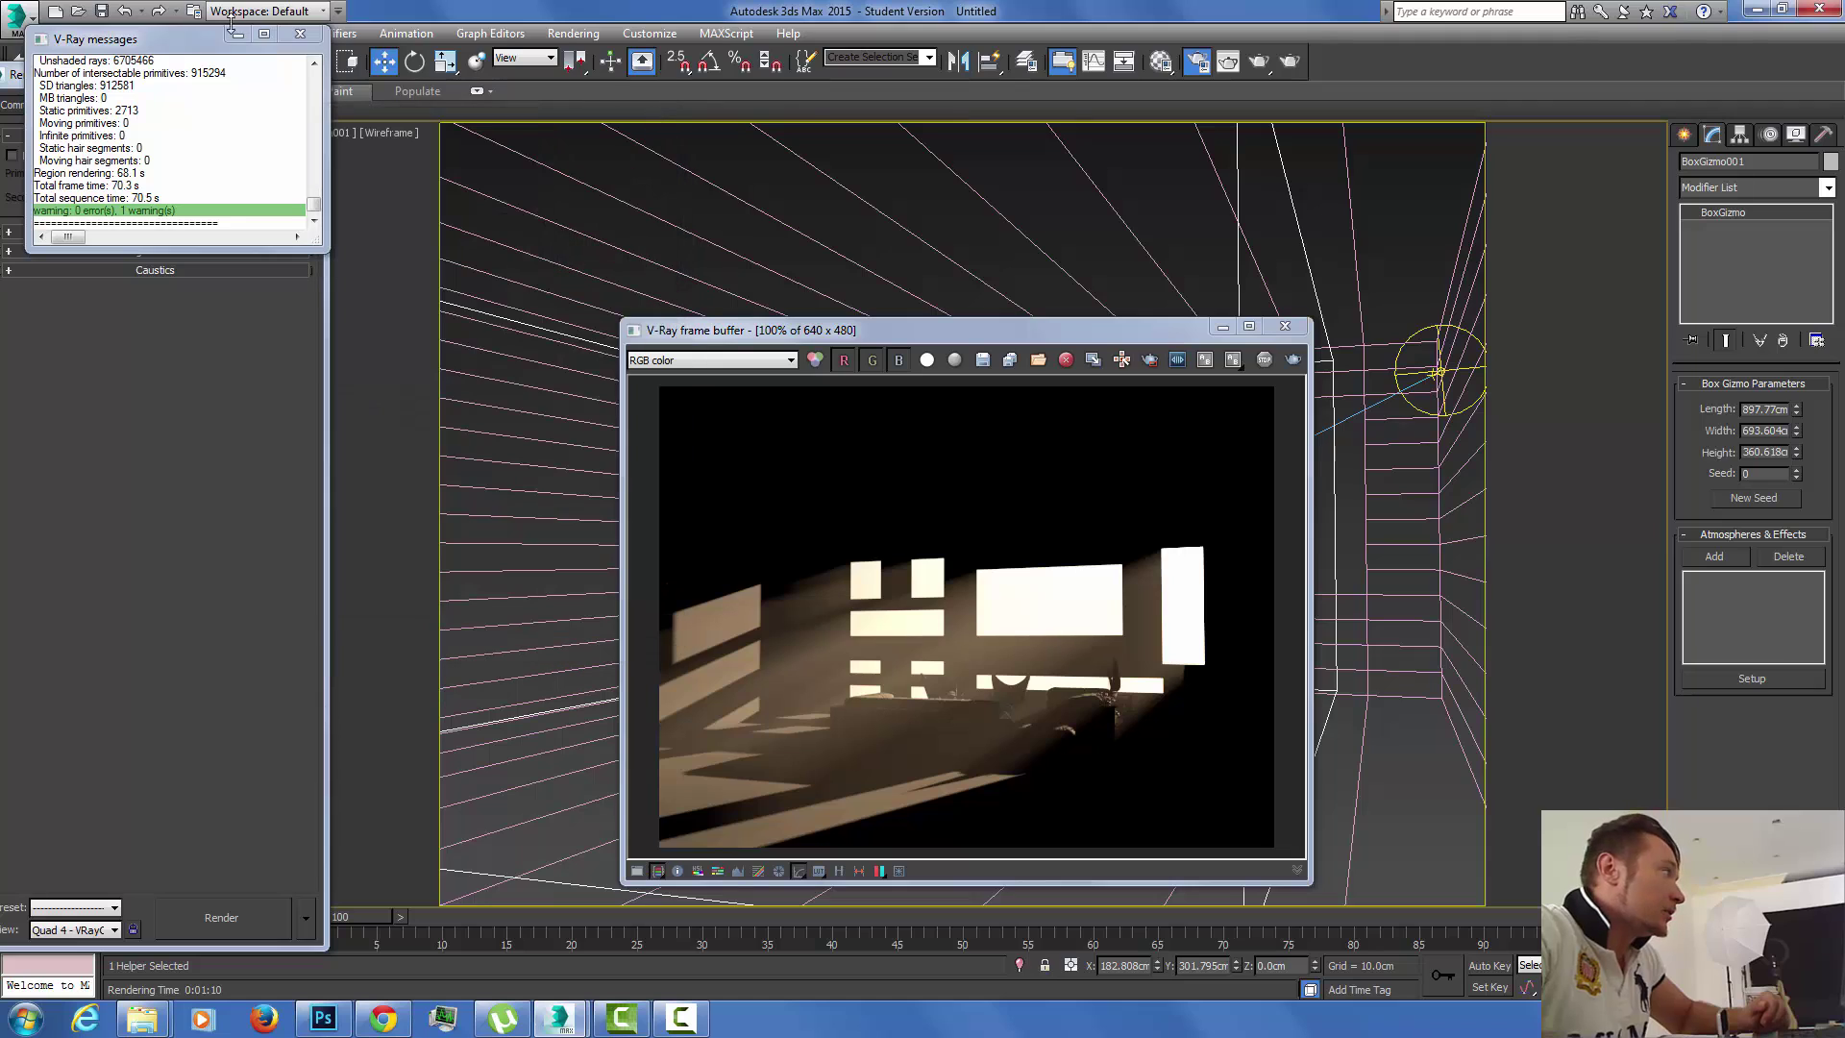
{"action": "left_click", "coordinate": [300, 33]}
{"action": "left_click_drag", "start_coordinate": [234, 74], "coordinate": [397, 75]}
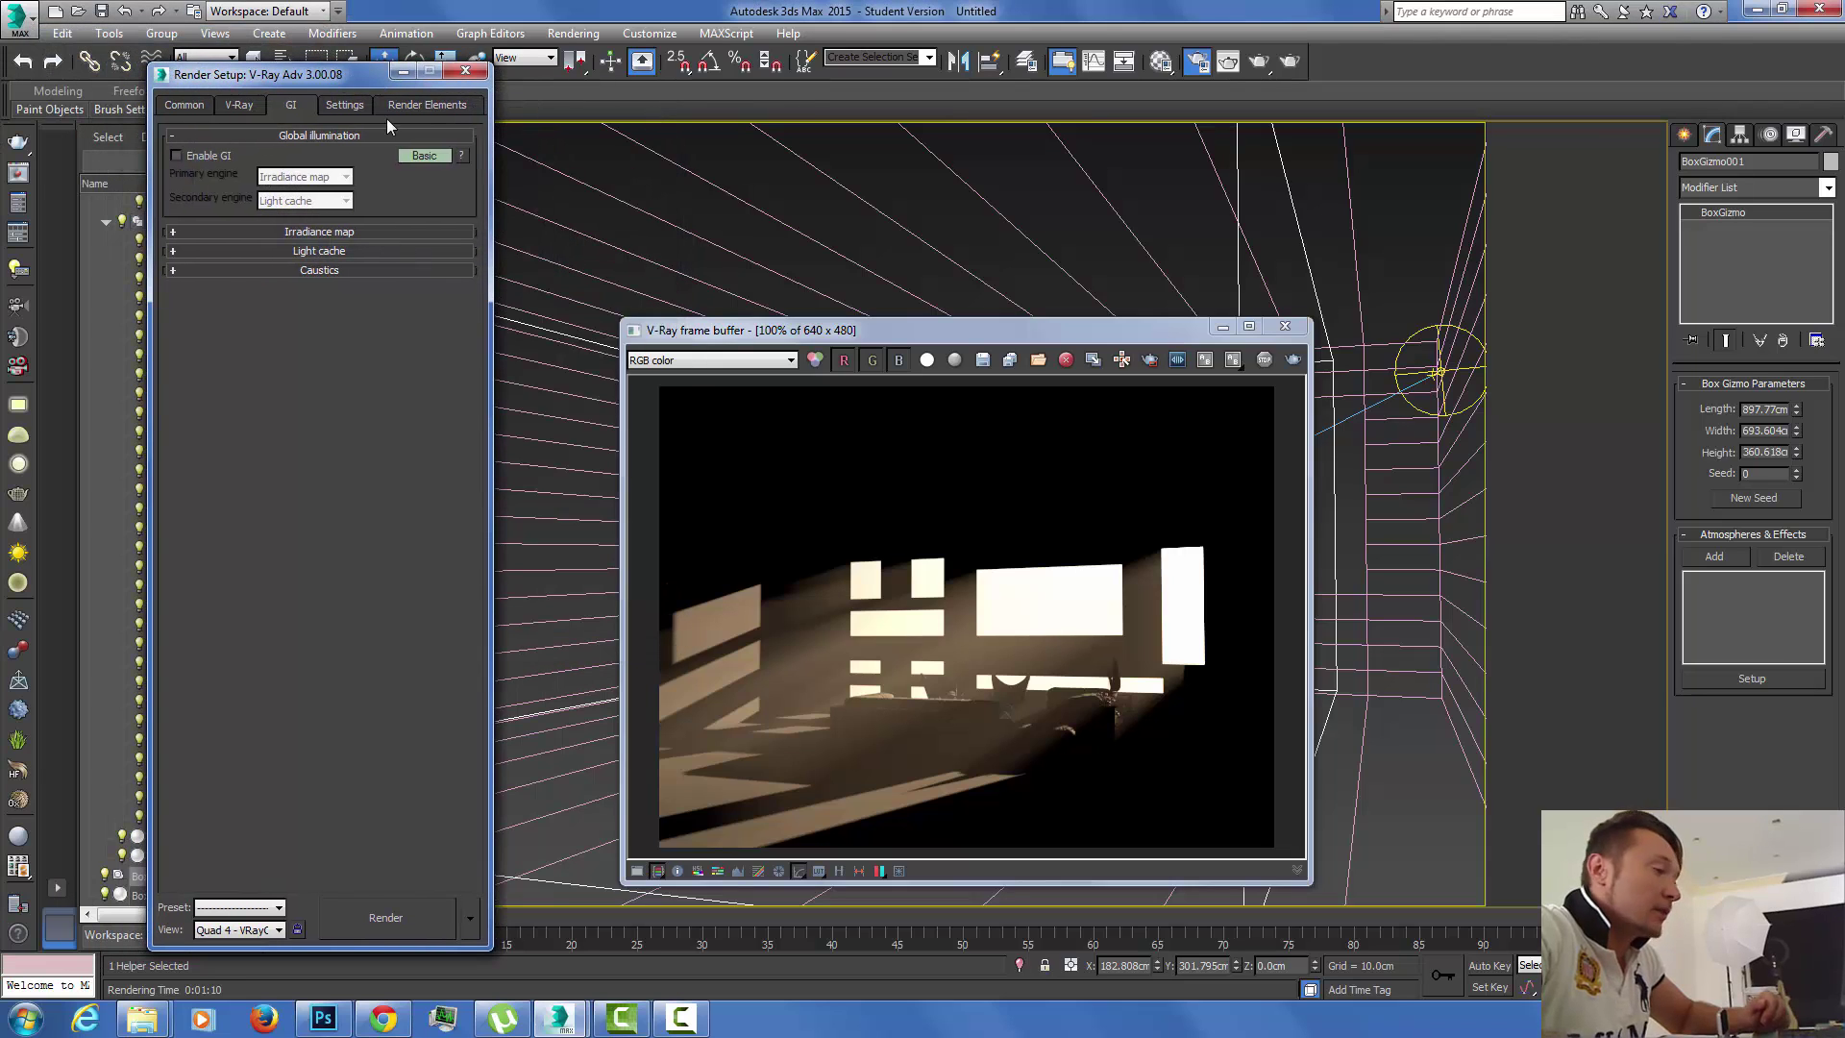
Apply the Interior quick-settings preset with shading rate about 16 and GI quality 50%.
{"action": "left_click", "coordinate": [16, 234]}
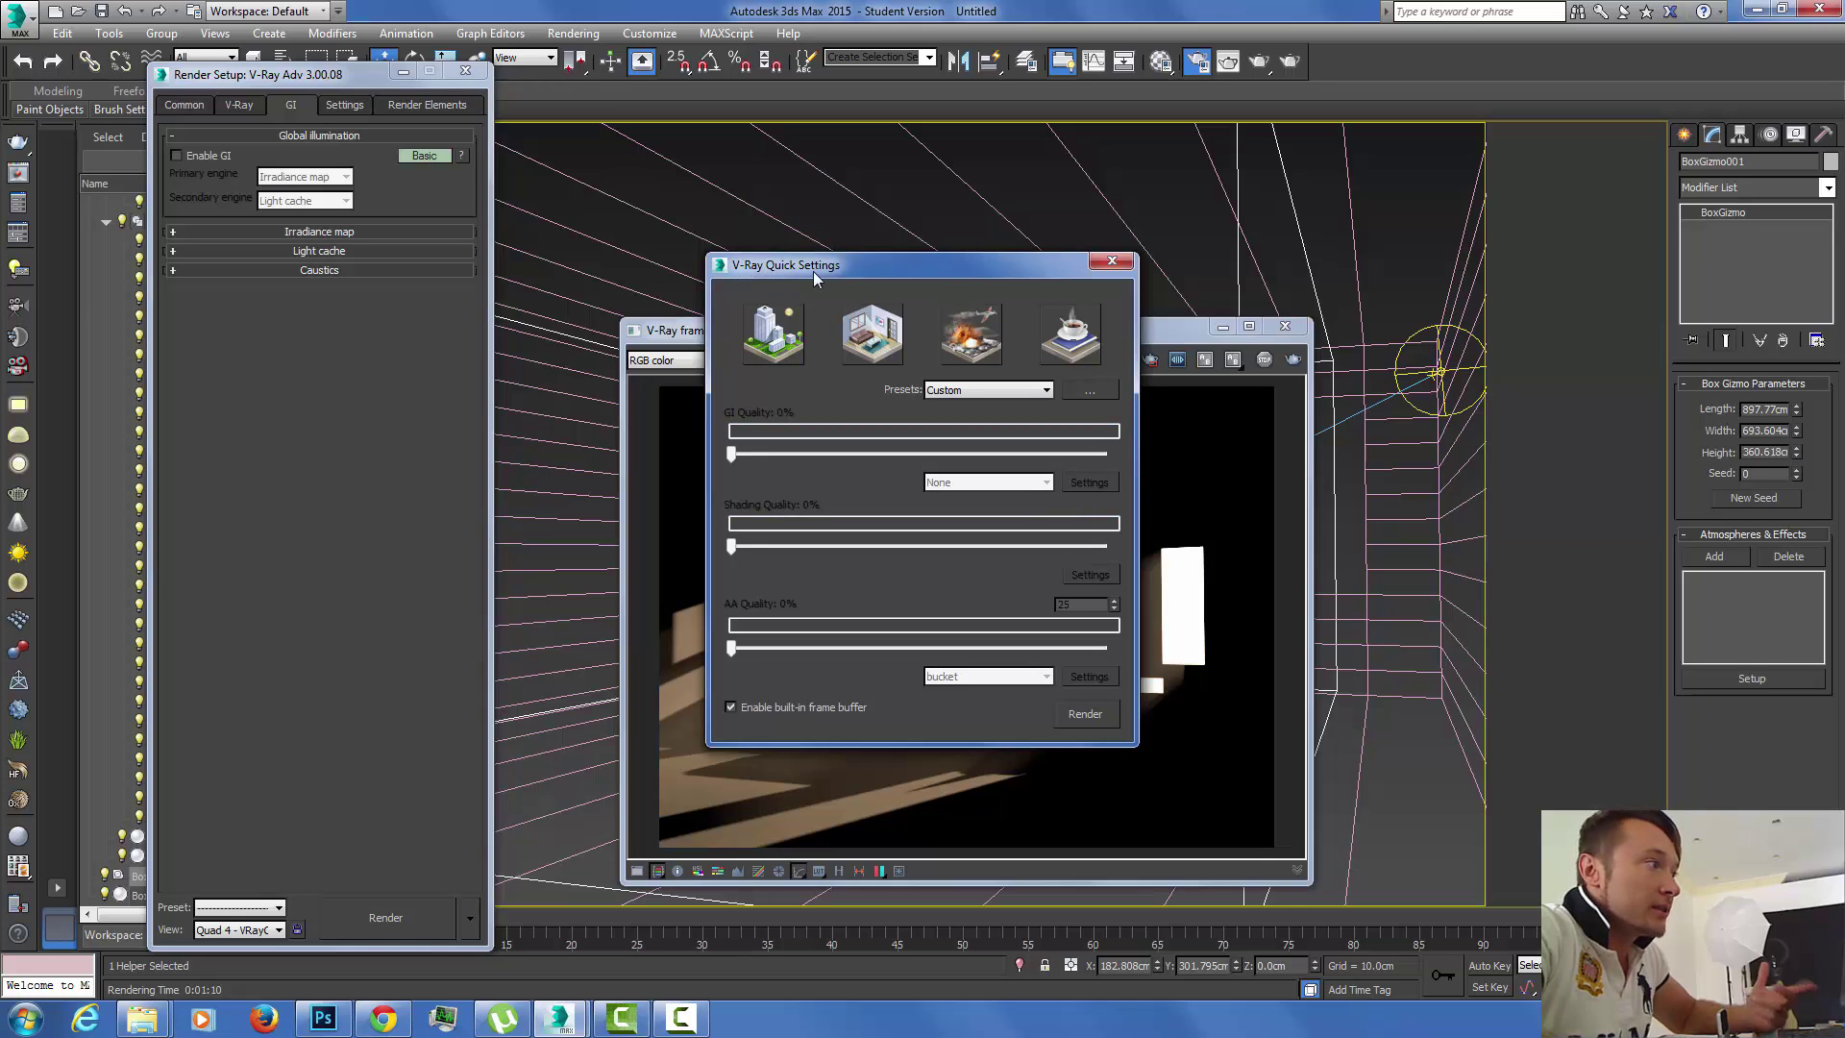
{"action": "left_click", "coordinate": [876, 331]}
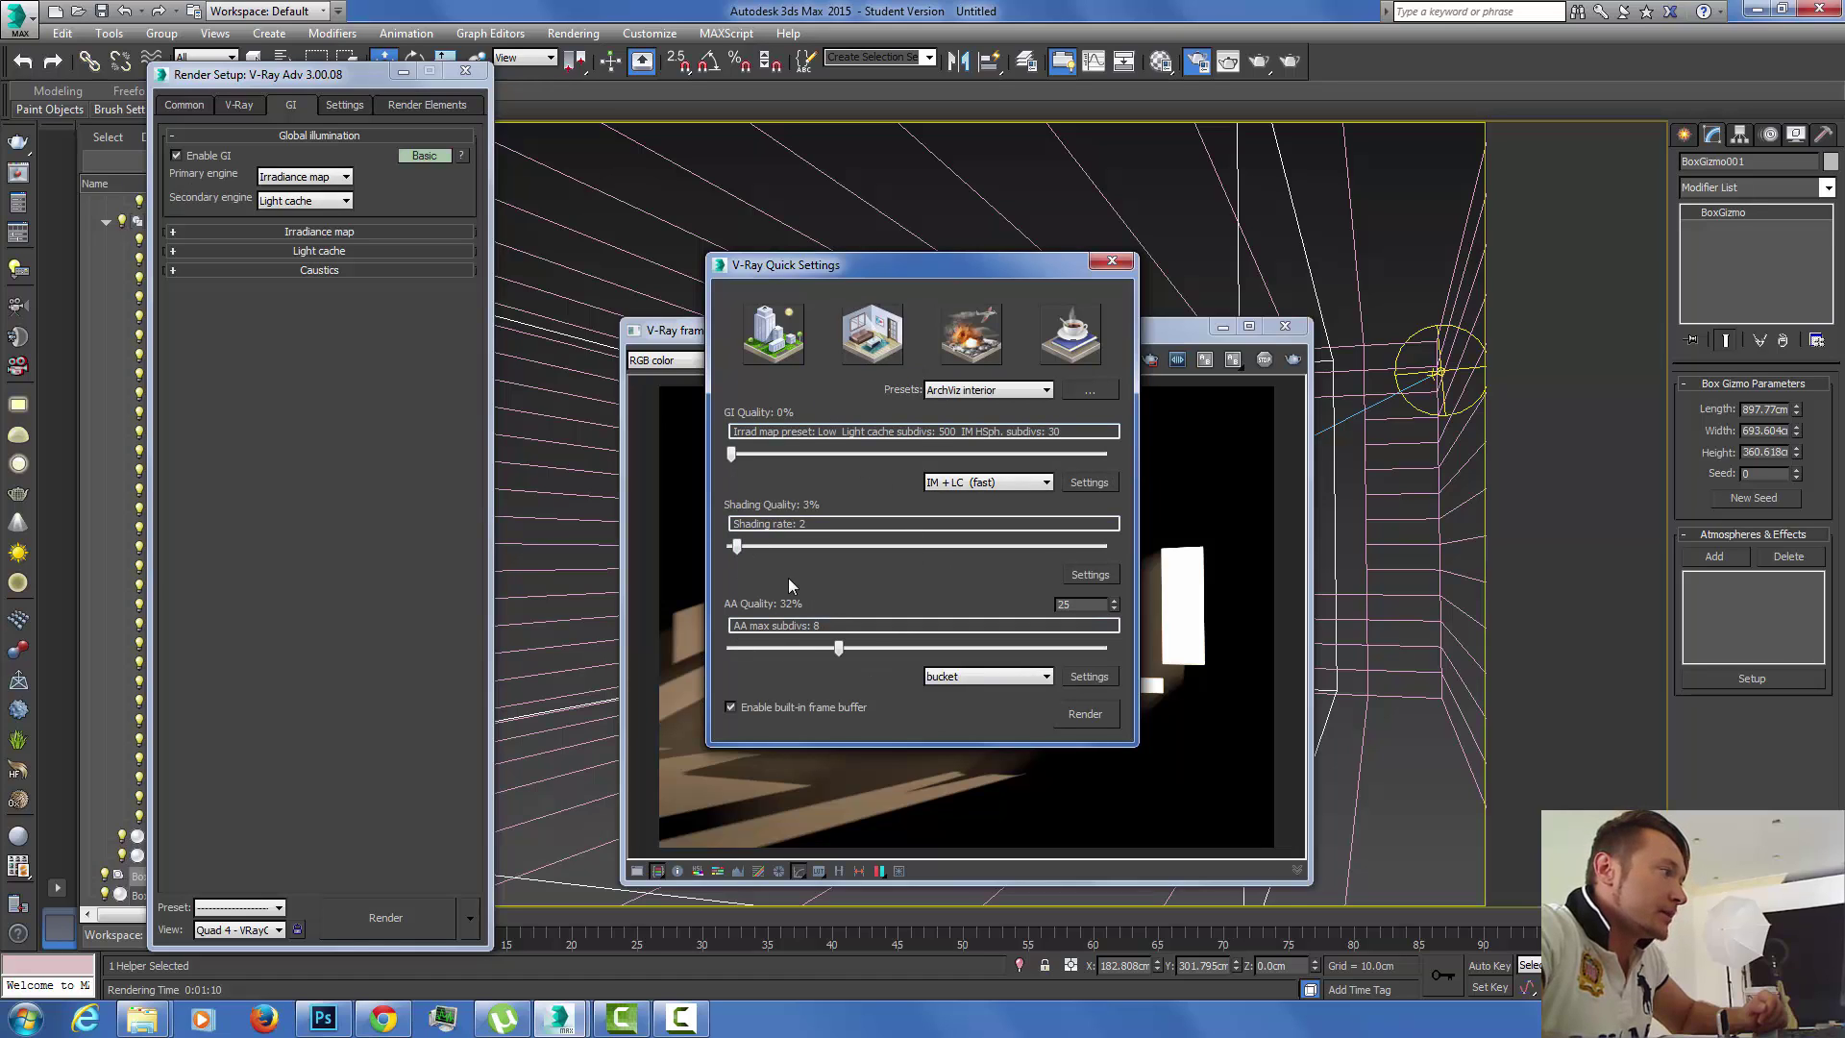
{"action": "left_click", "coordinate": [762, 547]}
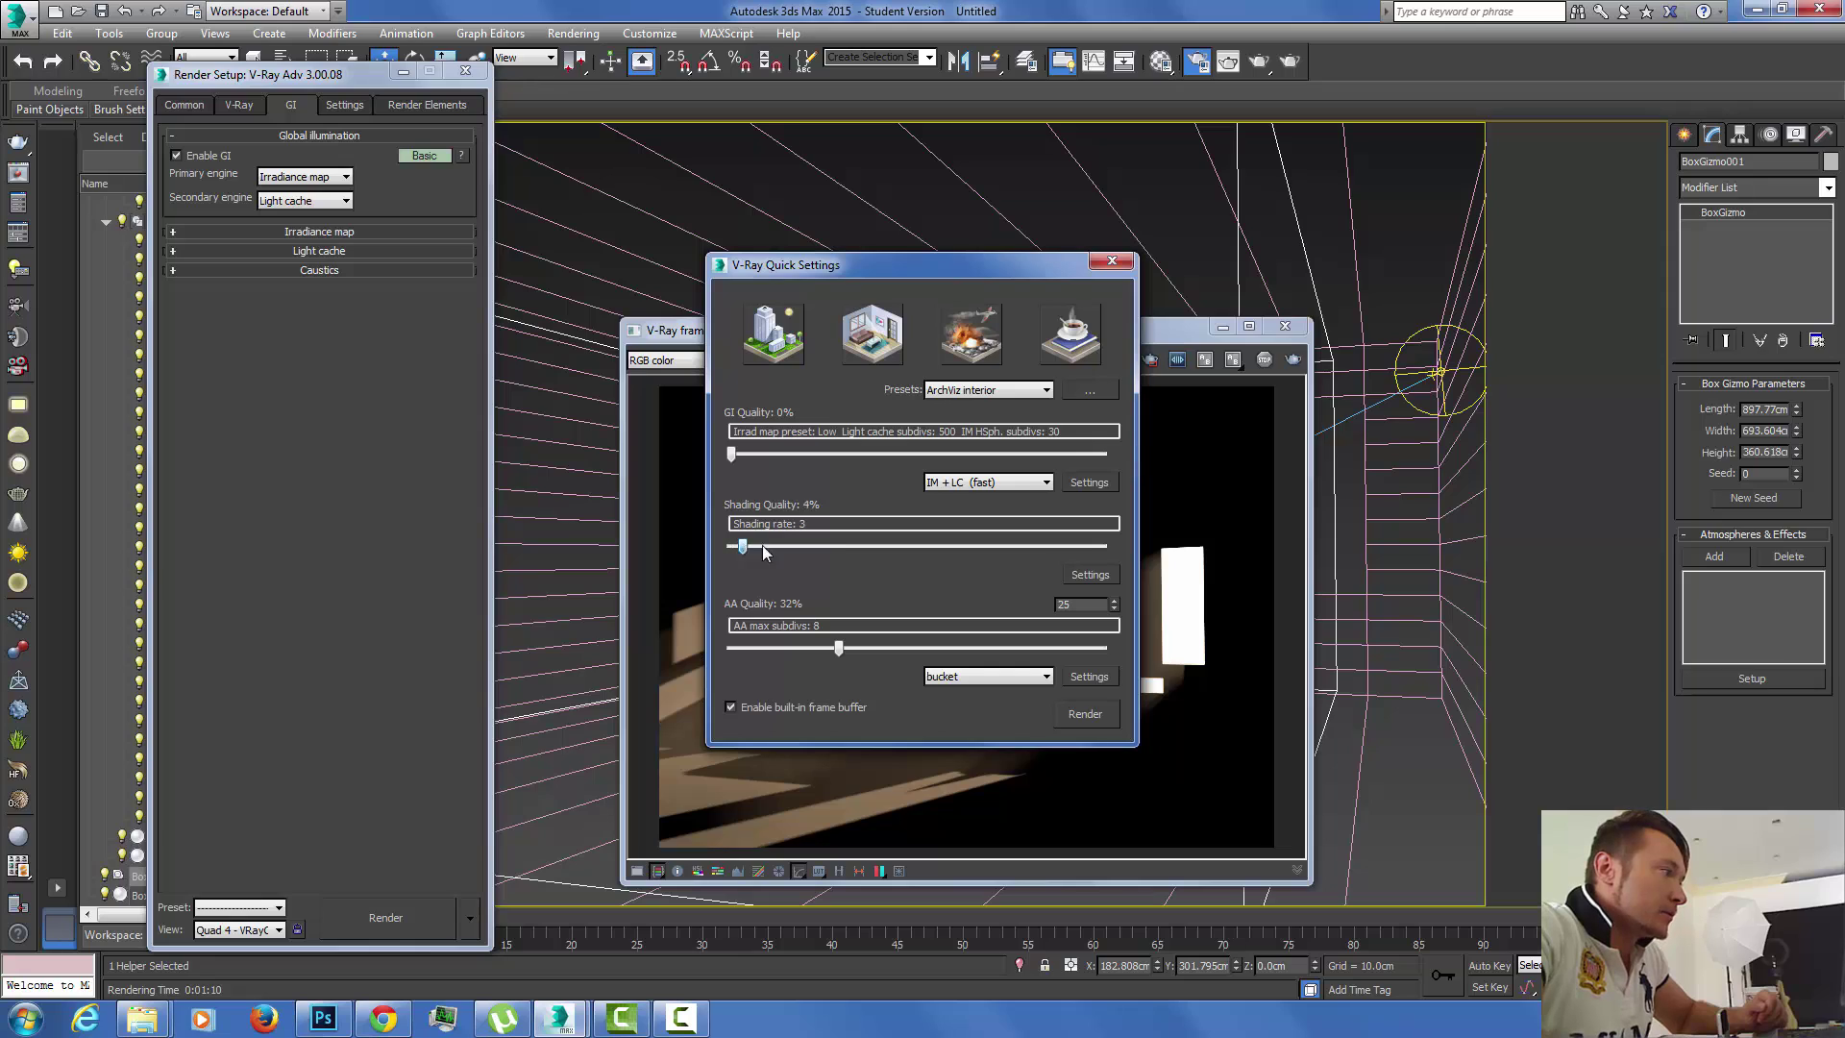
{"action": "left_click_drag", "start_coordinate": [830, 558], "coordinate": [817, 560]}
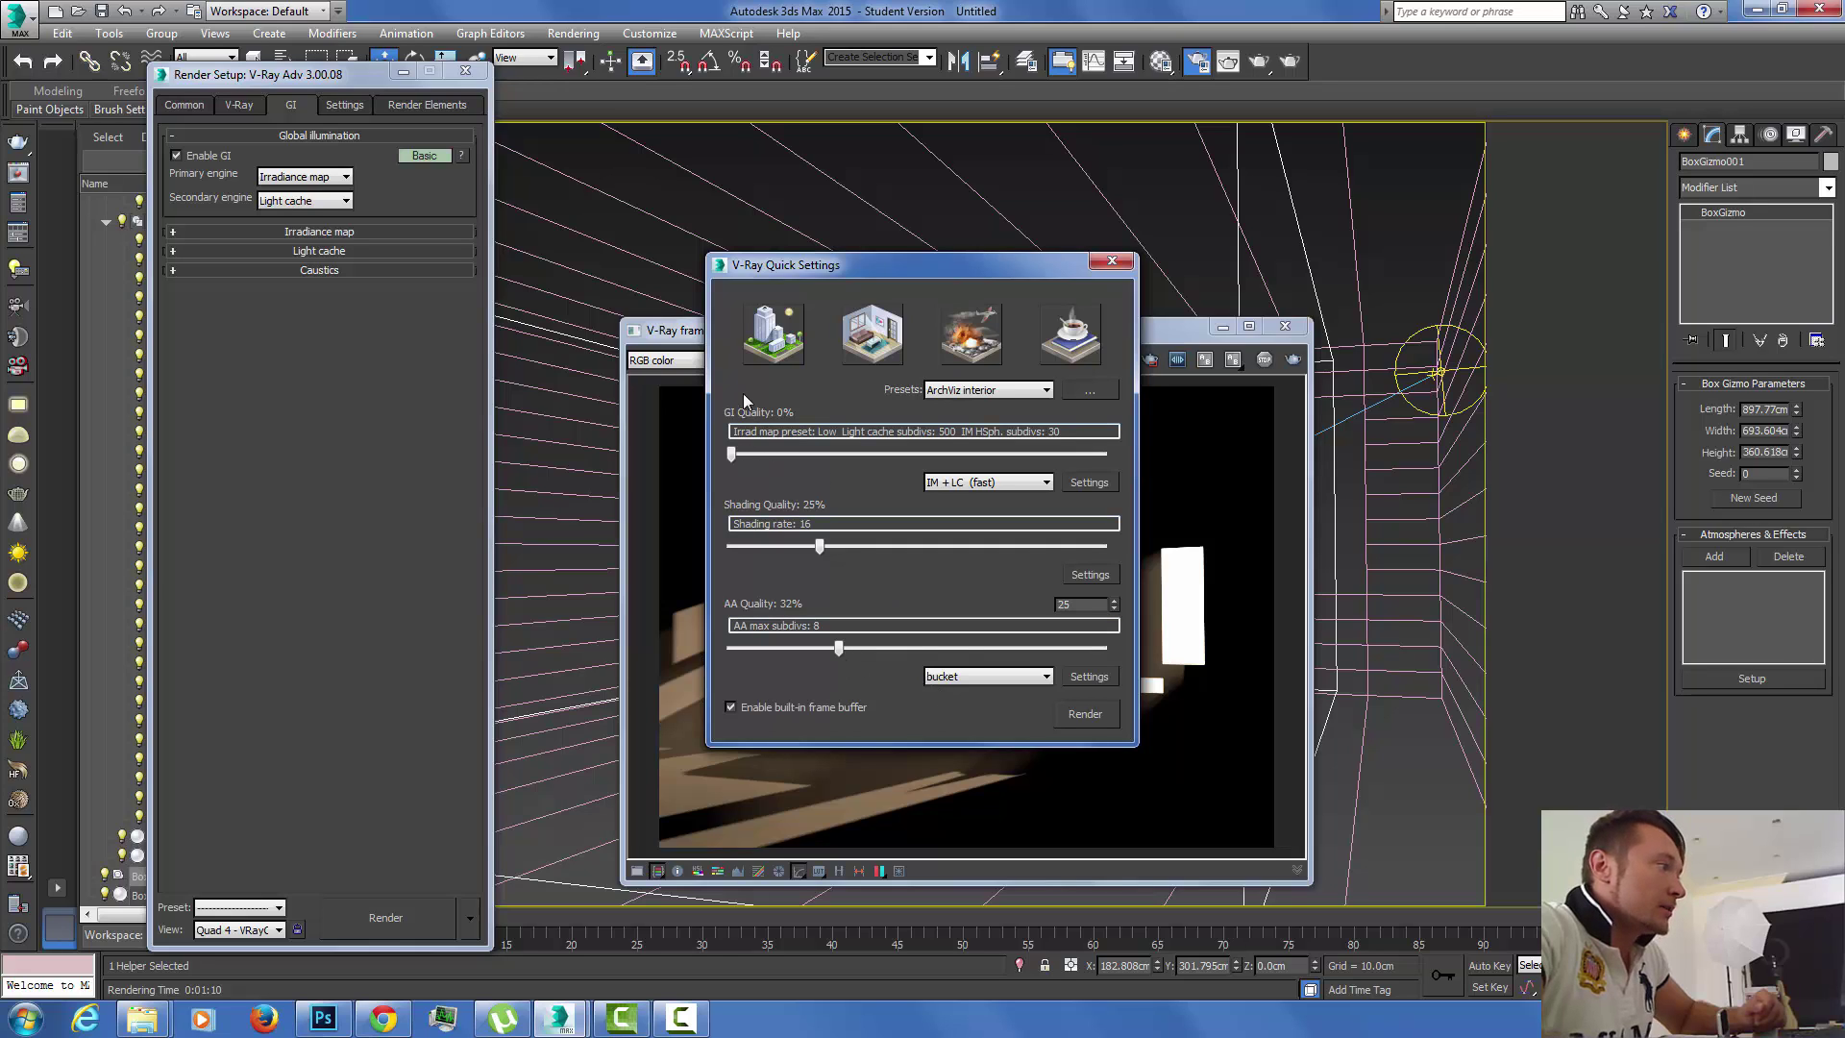
{"action": "left_click_drag", "start_coordinate": [734, 461], "coordinate": [925, 468]}
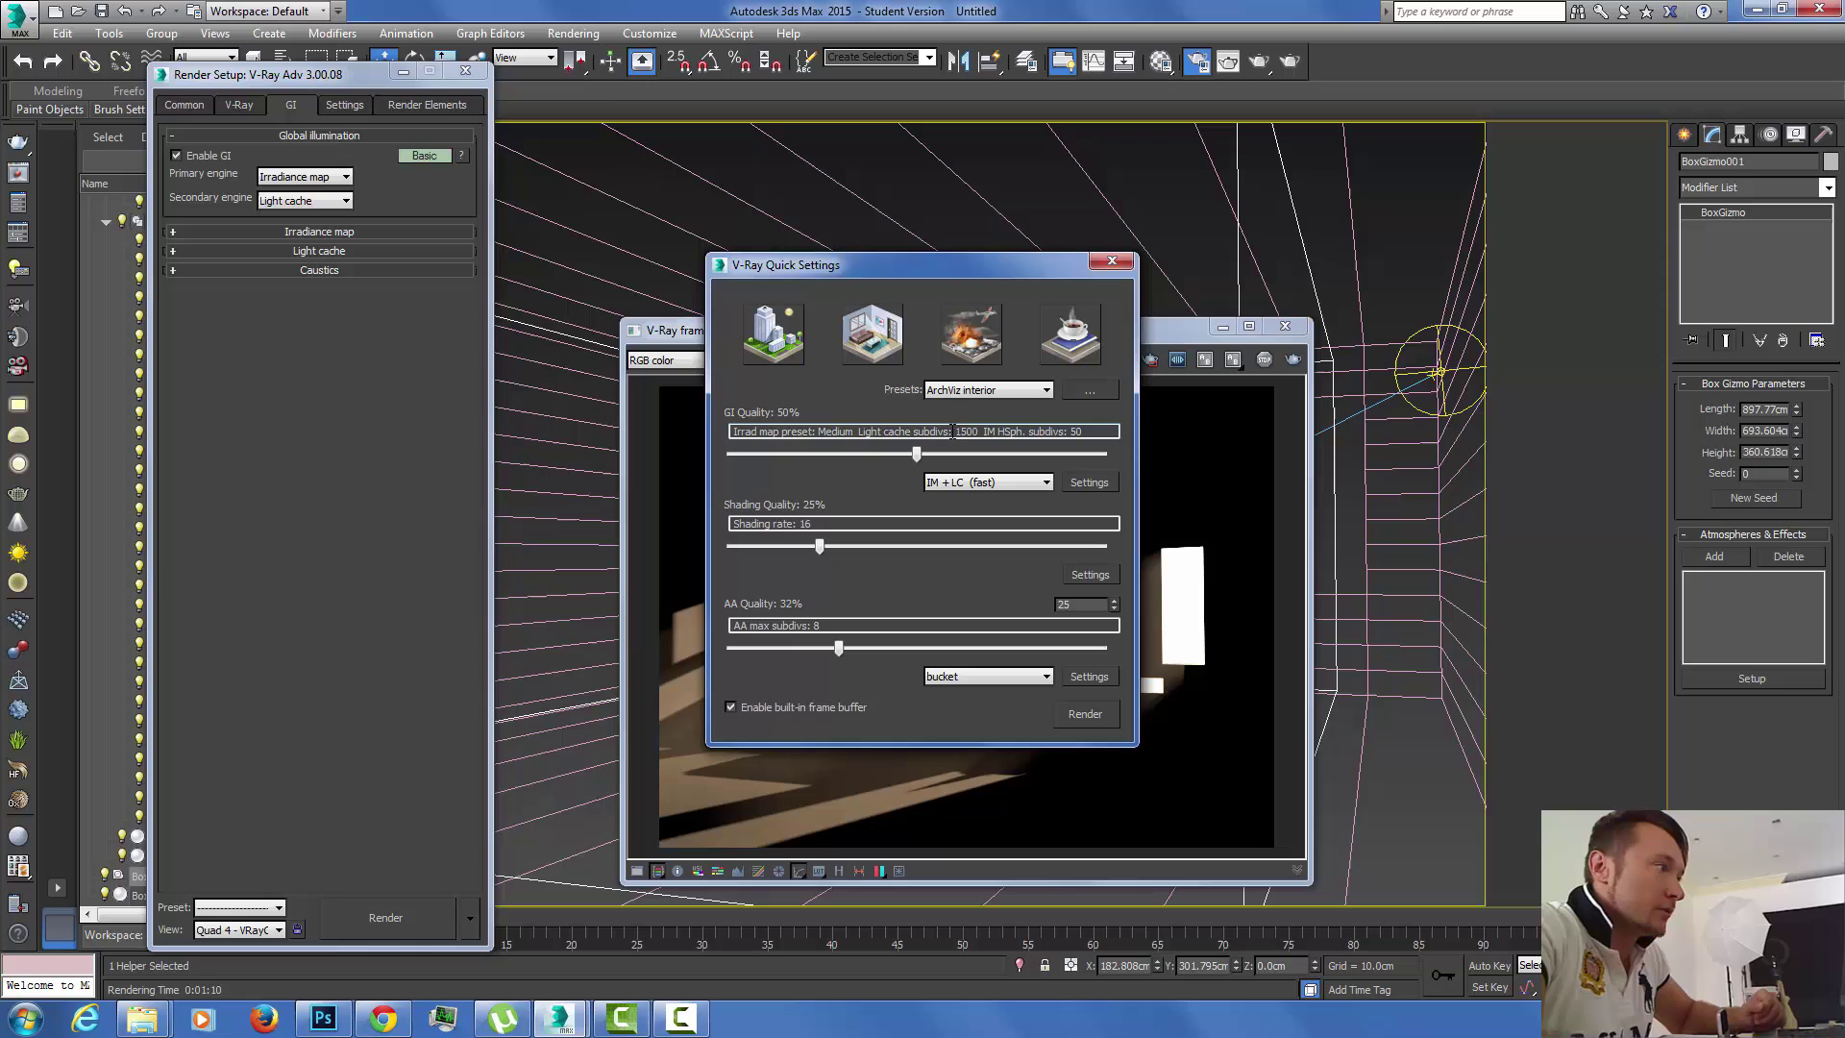
{"action": "left_click_drag", "start_coordinate": [954, 432], "coordinate": [982, 431]}
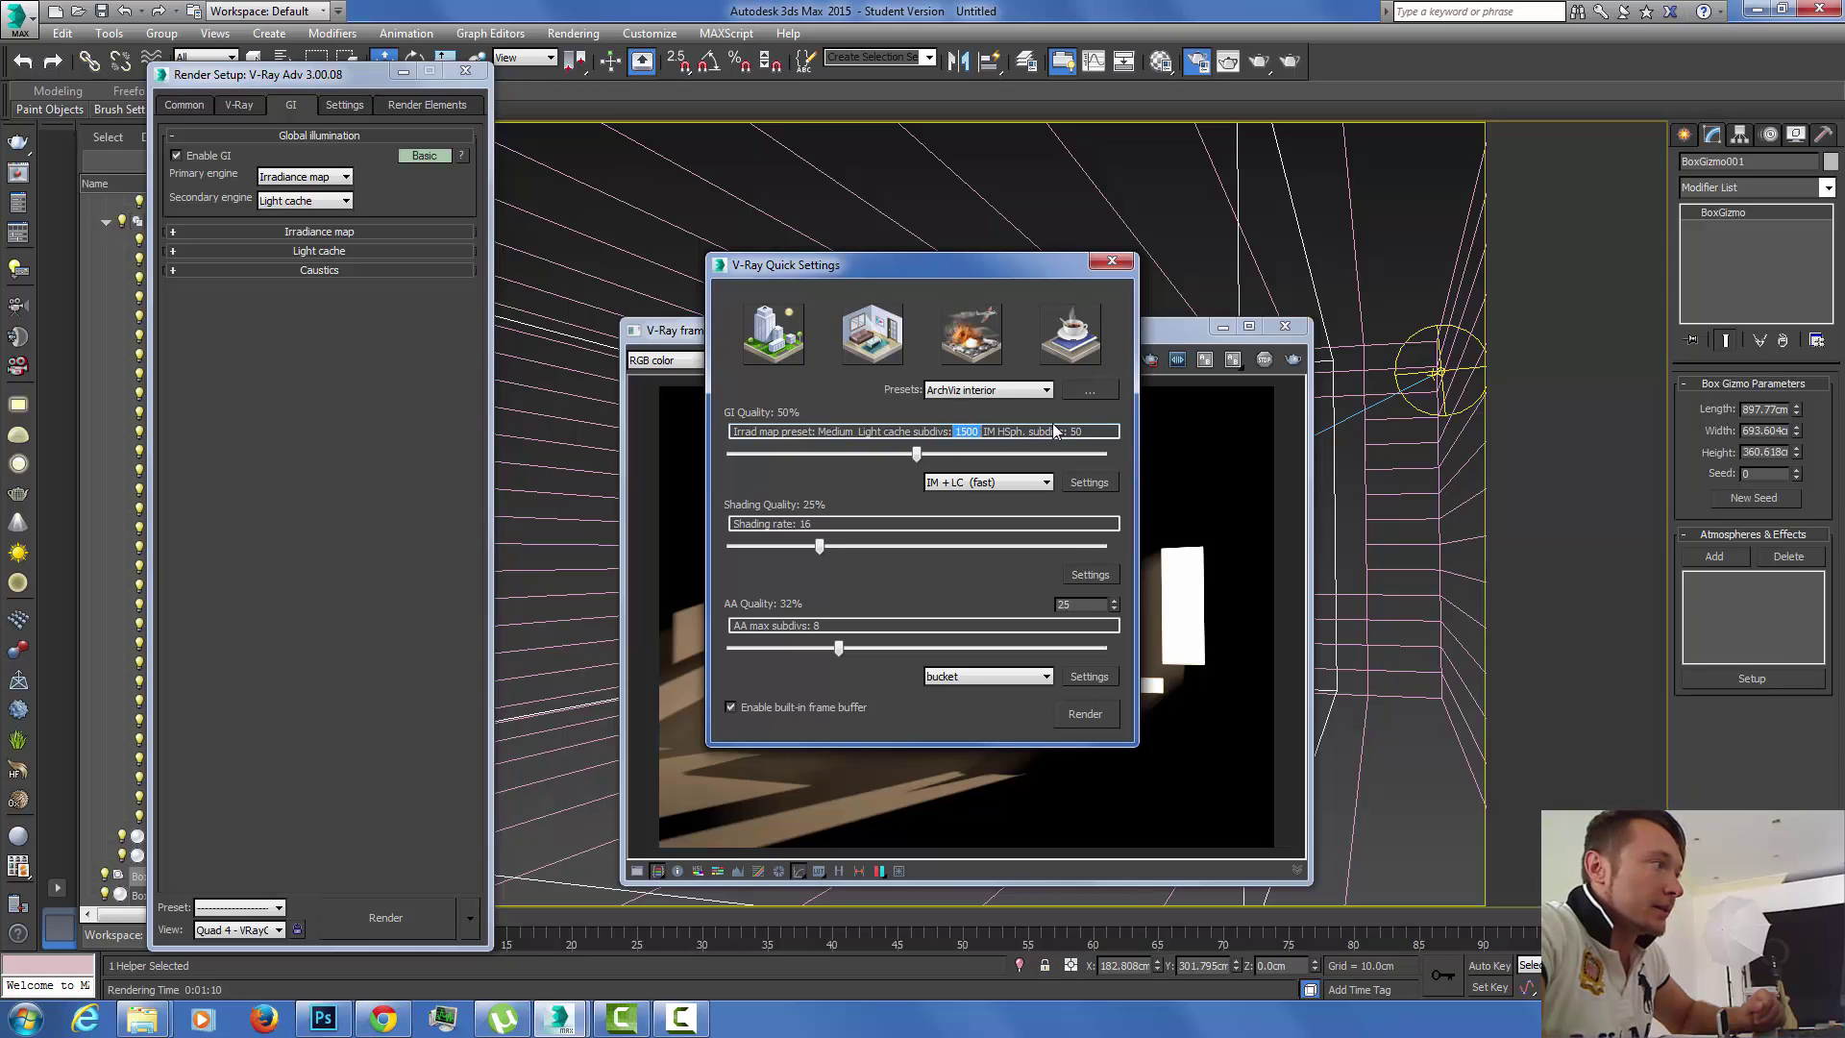
{"action": "left_click_drag", "start_coordinate": [1070, 432], "coordinate": [1083, 431]}
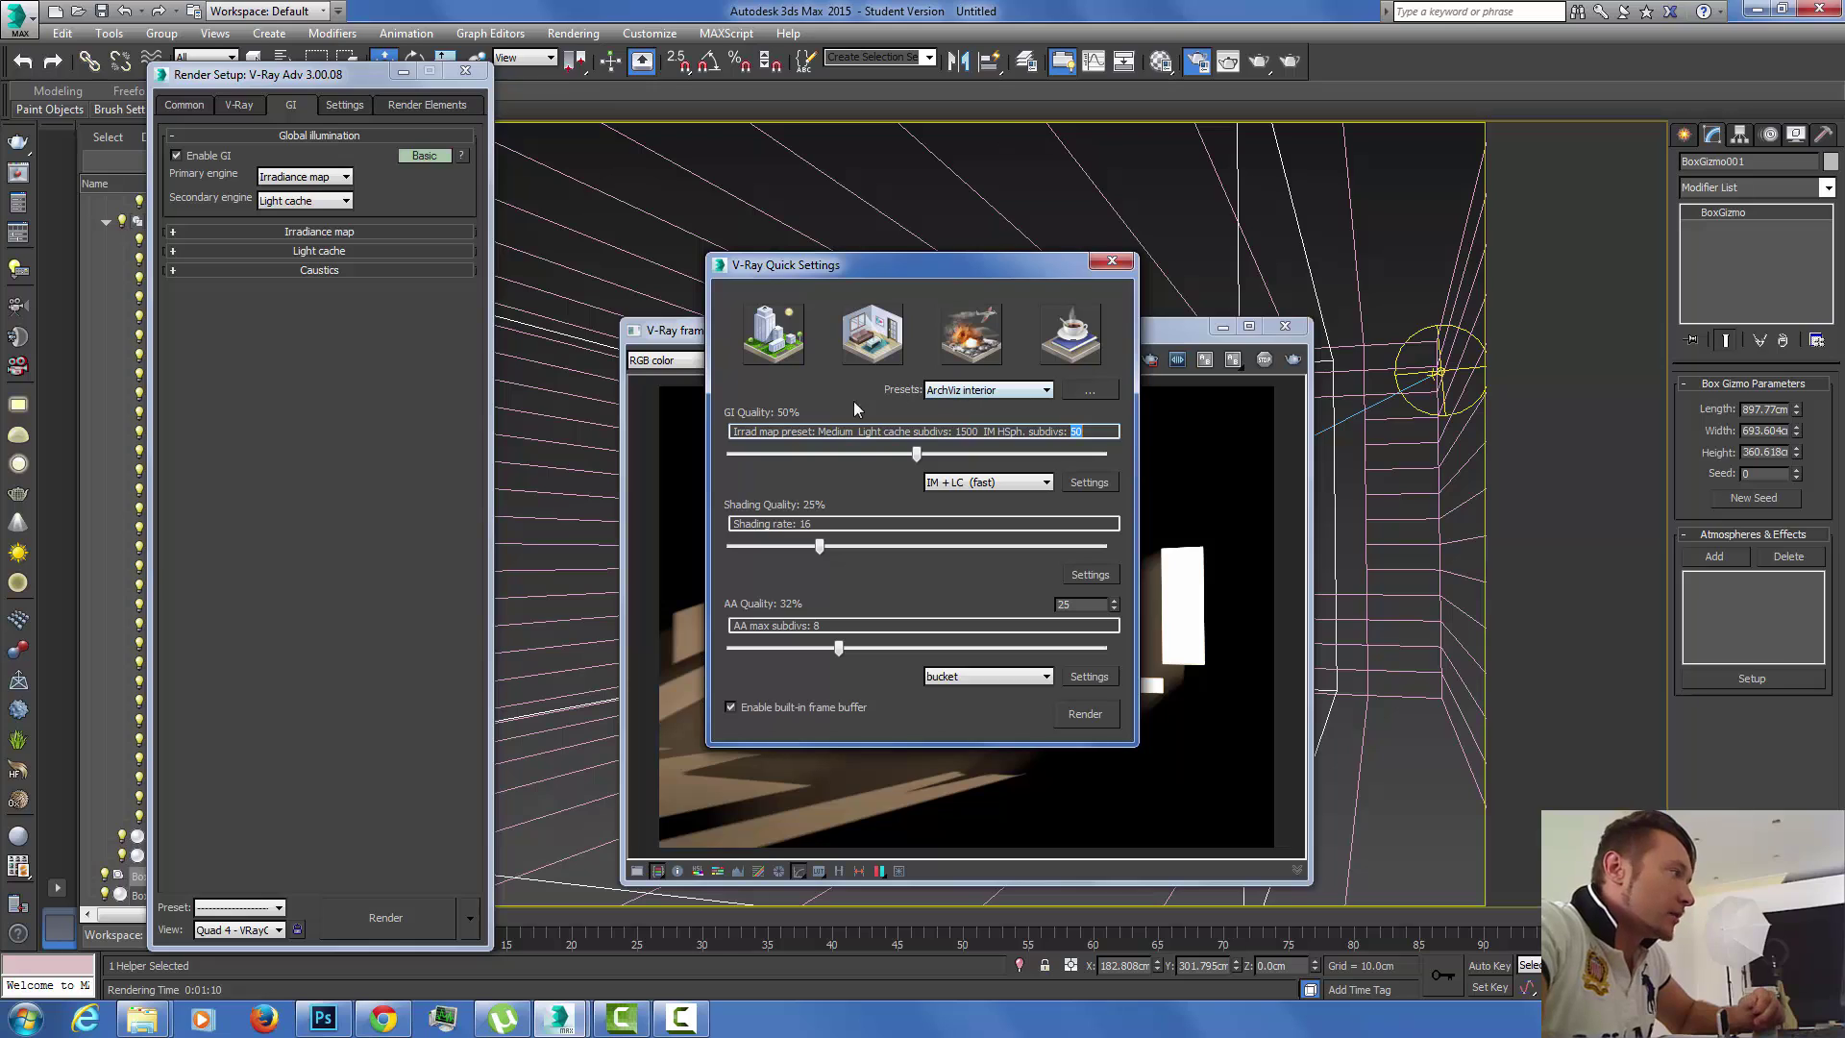
{"action": "left_click", "coordinate": [1112, 261]}
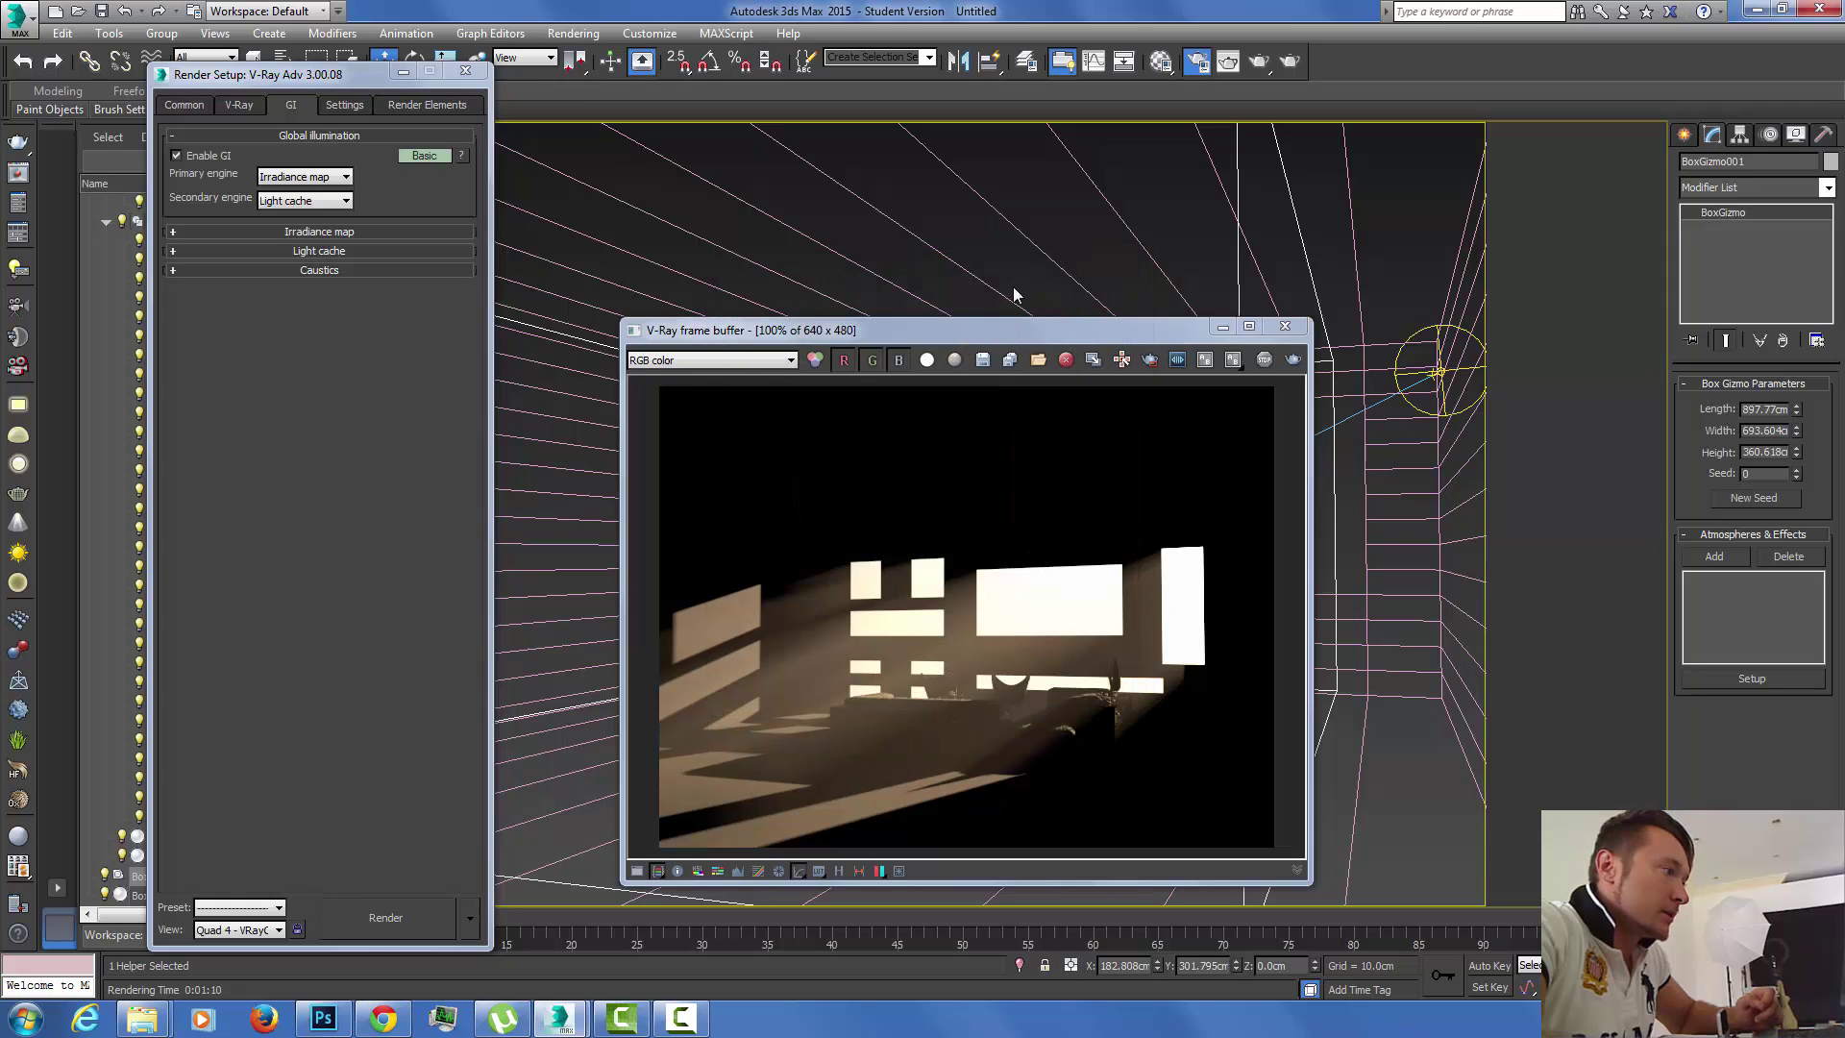
{"action": "left_click_drag", "start_coordinate": [1014, 295], "coordinate": [1014, 271]}
Start a new production render of the camera view.
{"action": "left_click", "coordinate": [1288, 62]}
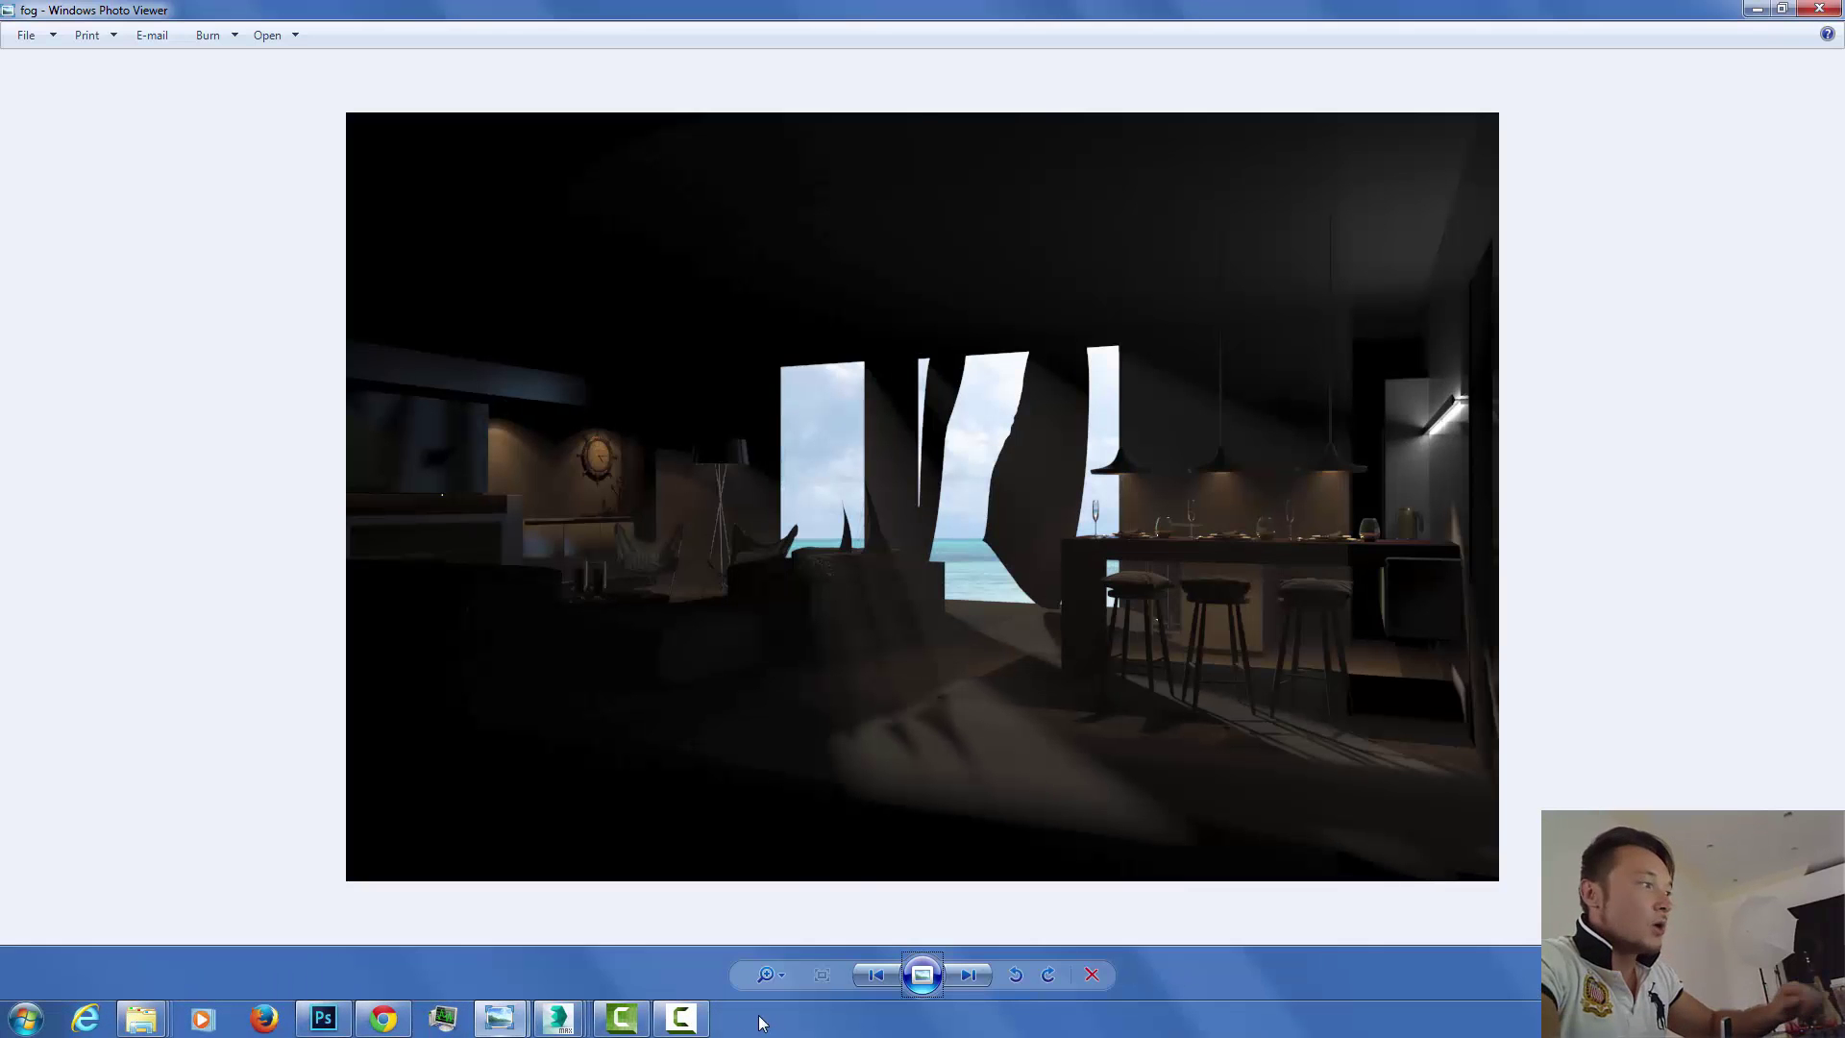
Review the fog render's hazy sunbeams in Windows Photo Viewer before returning to Photoshop.
{"action": "mouse_move", "coordinate": [624, 1020]}
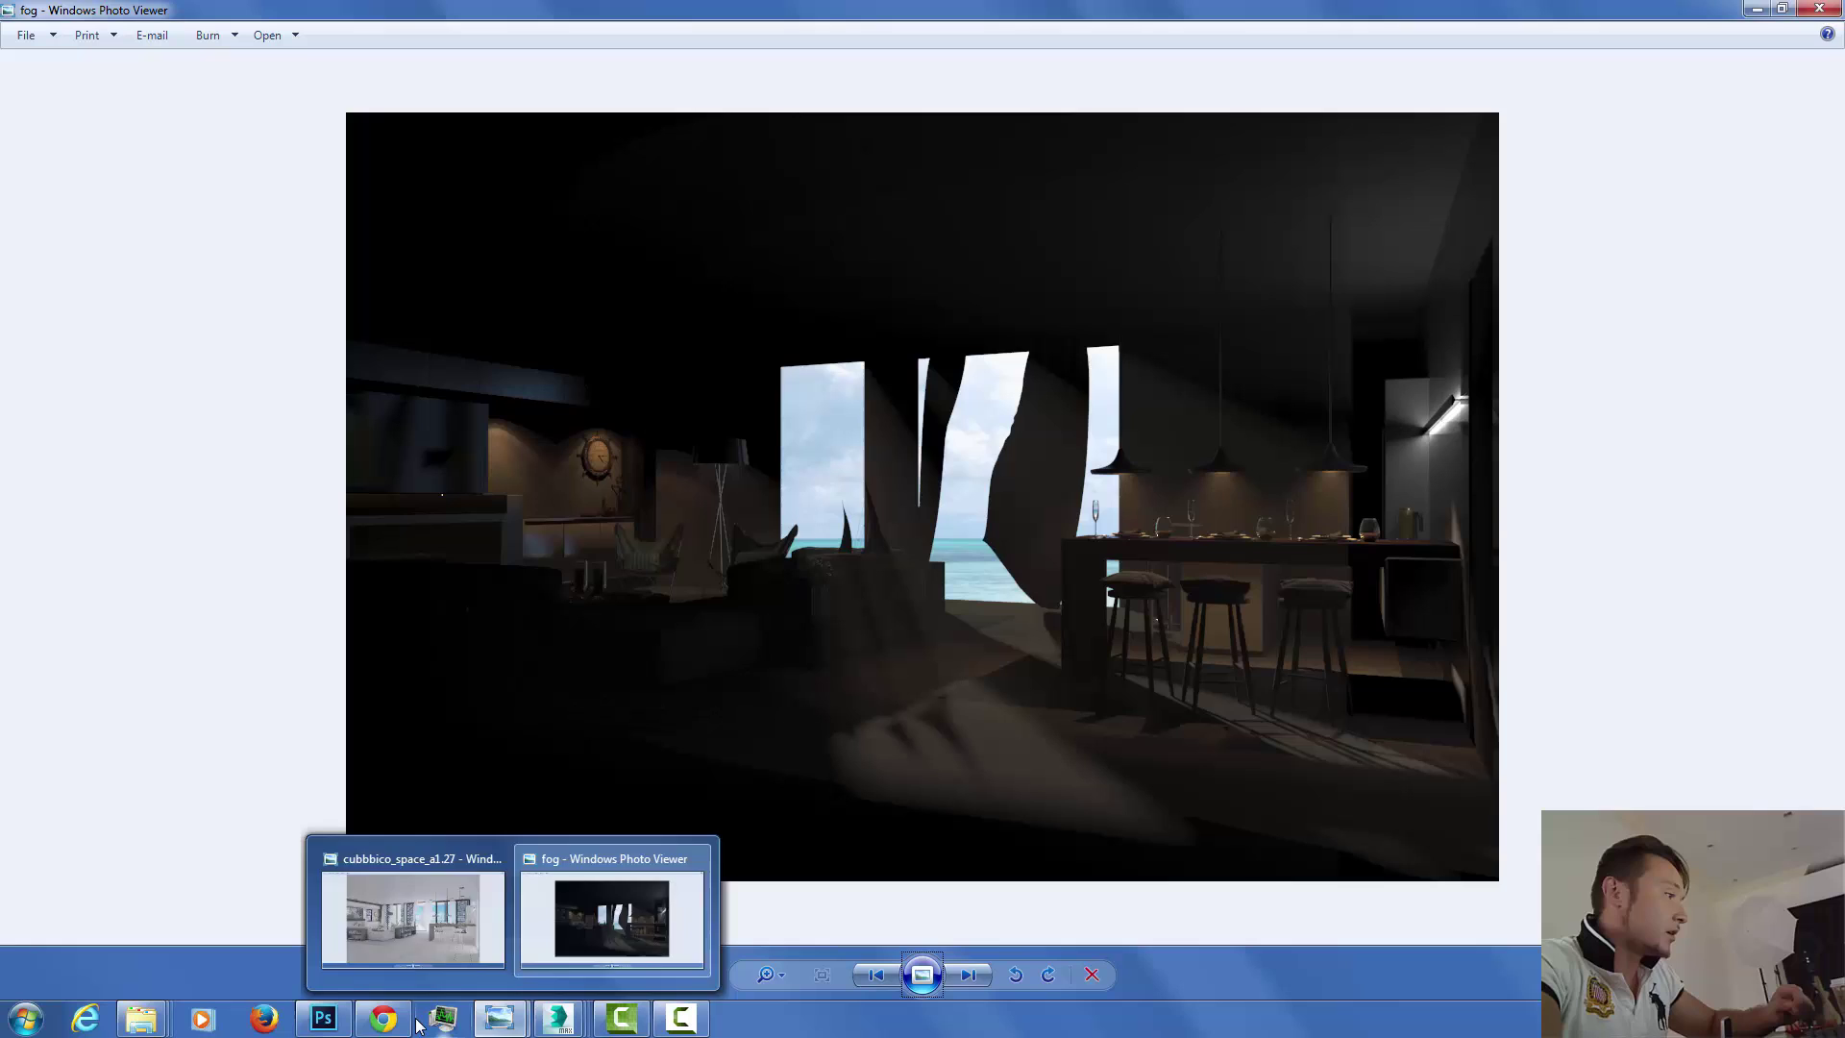
Open the fog2.png render in Photoshop alongside the interior render.
{"action": "left_click", "coordinate": [324, 1021]}
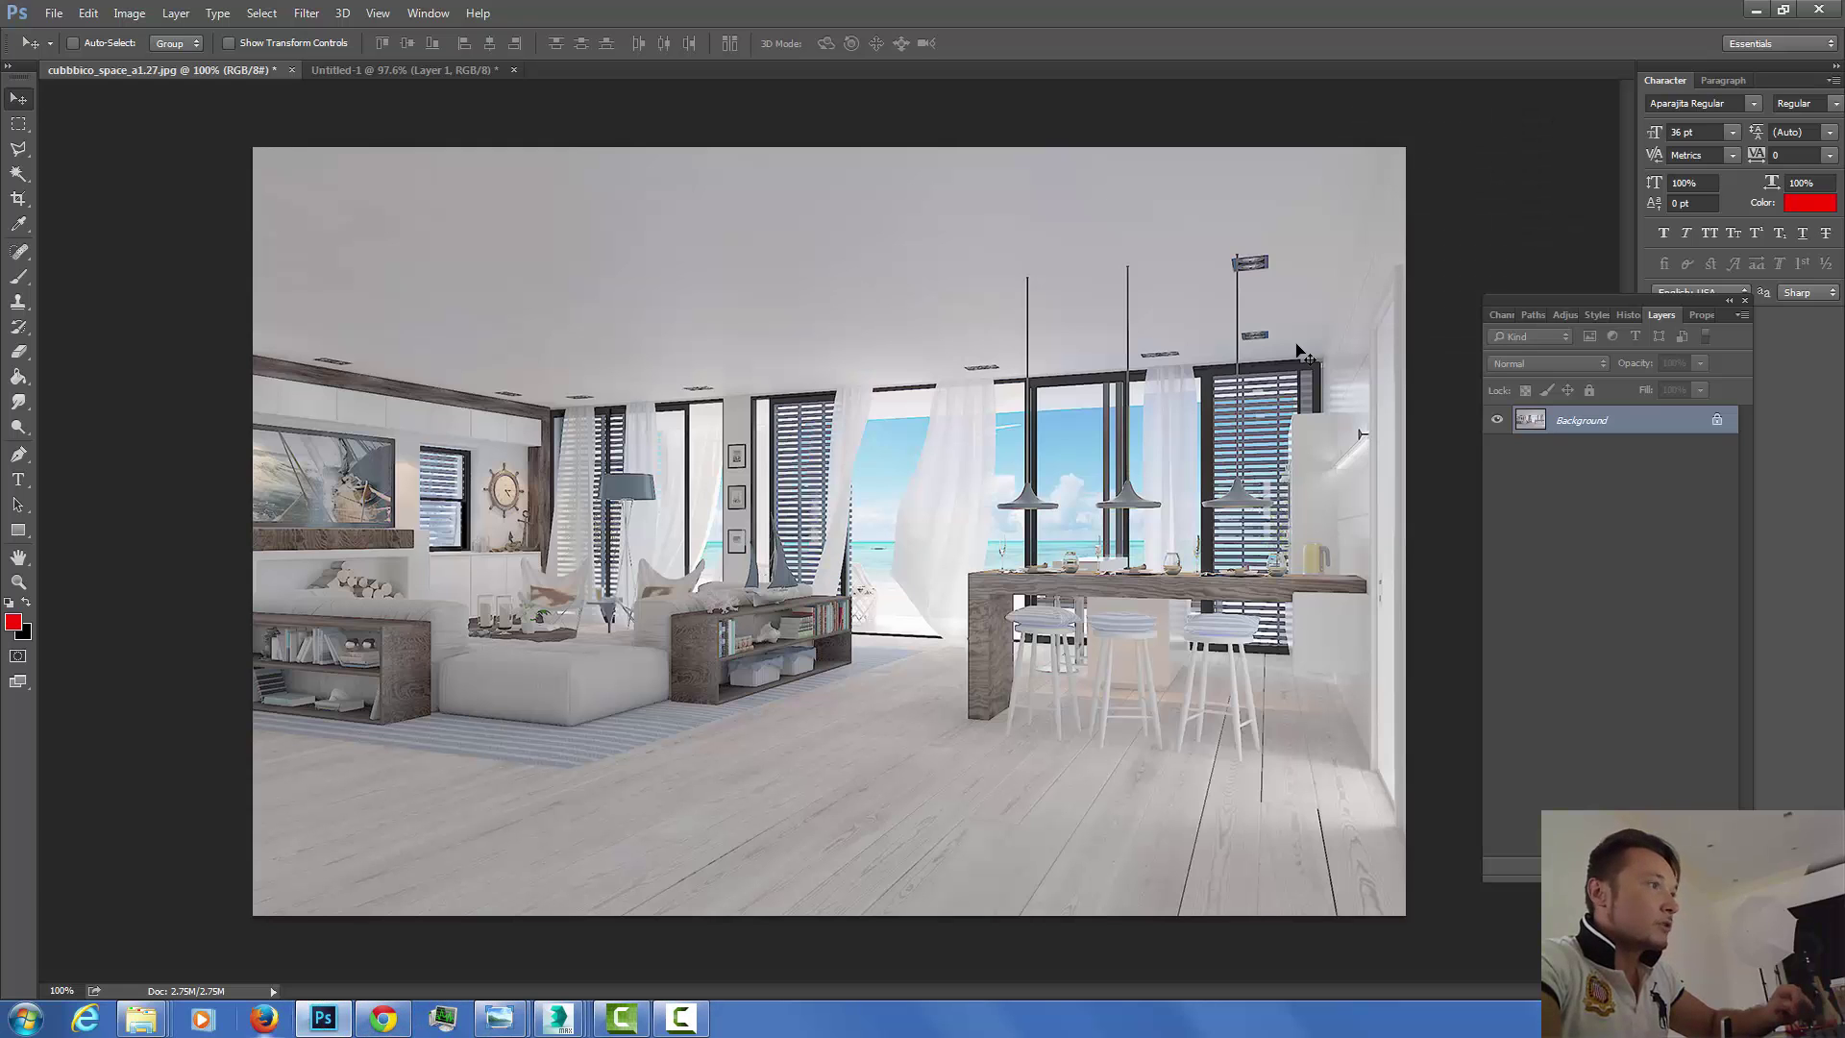
{"action": "key", "text": "ctrl+o"}
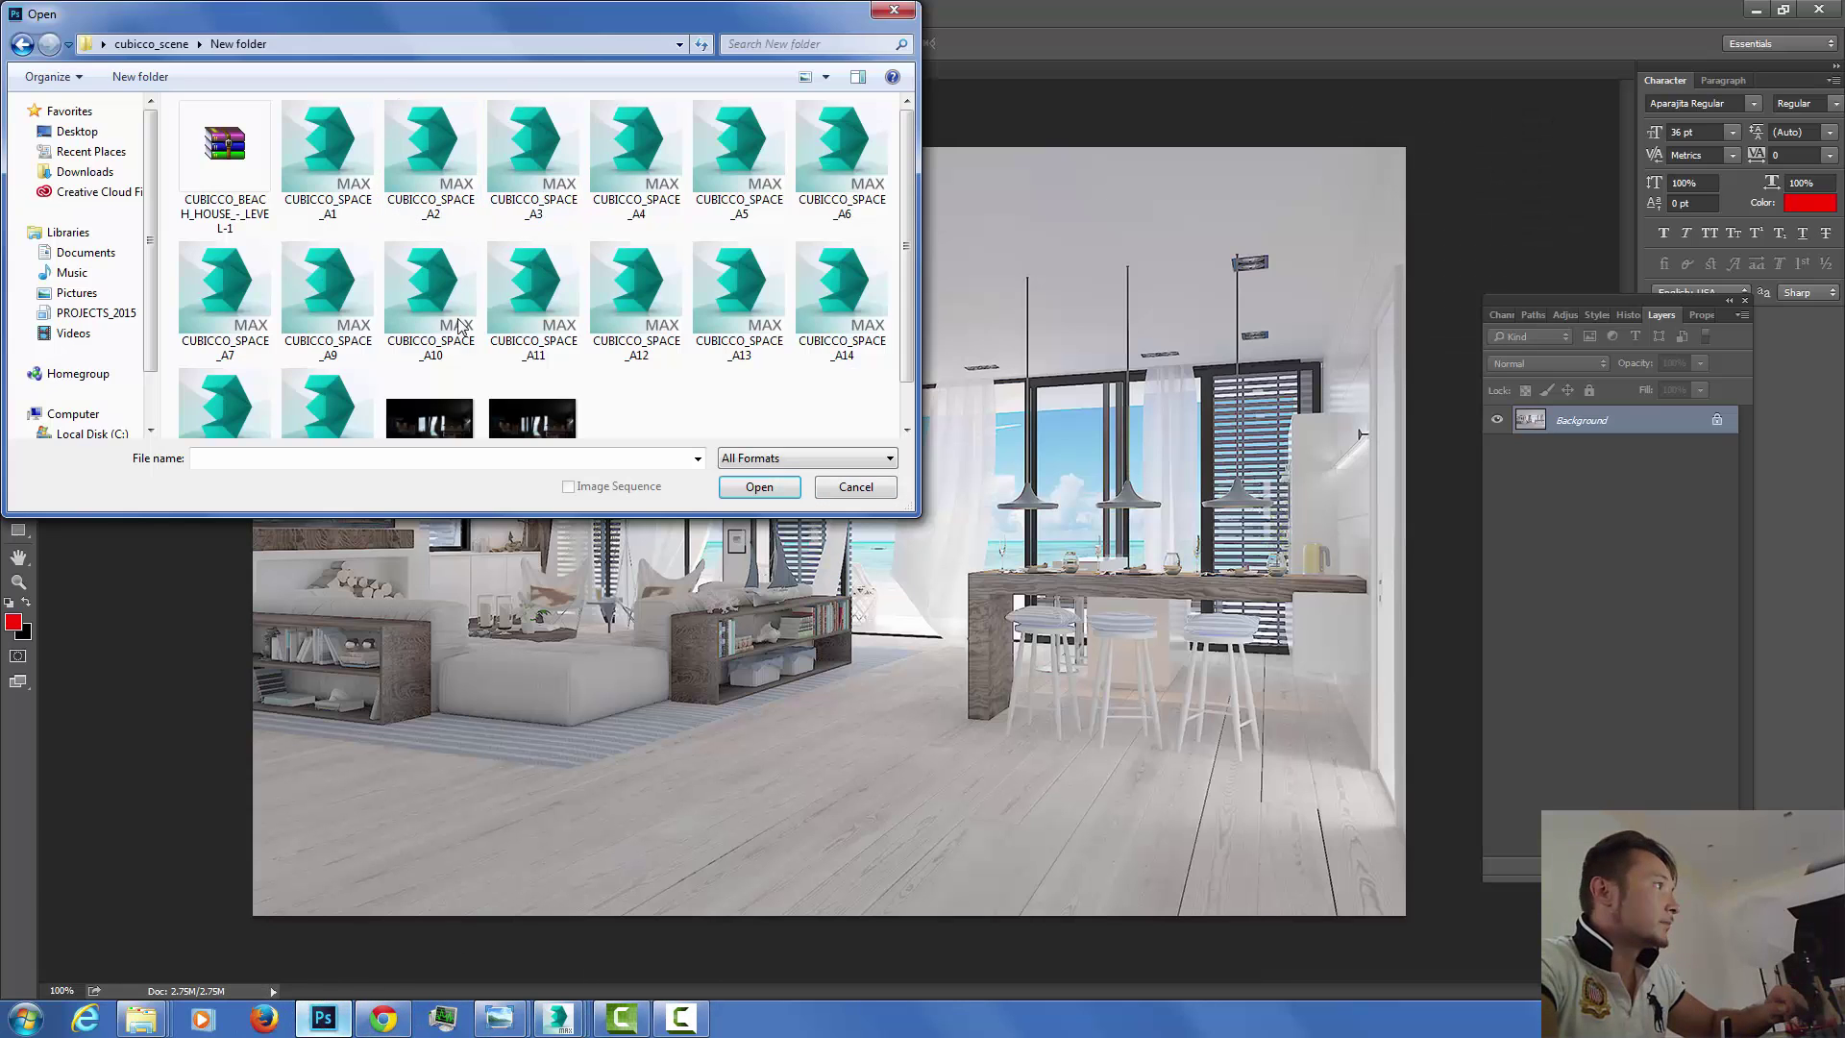
{"action": "key", "text": "Escape"}
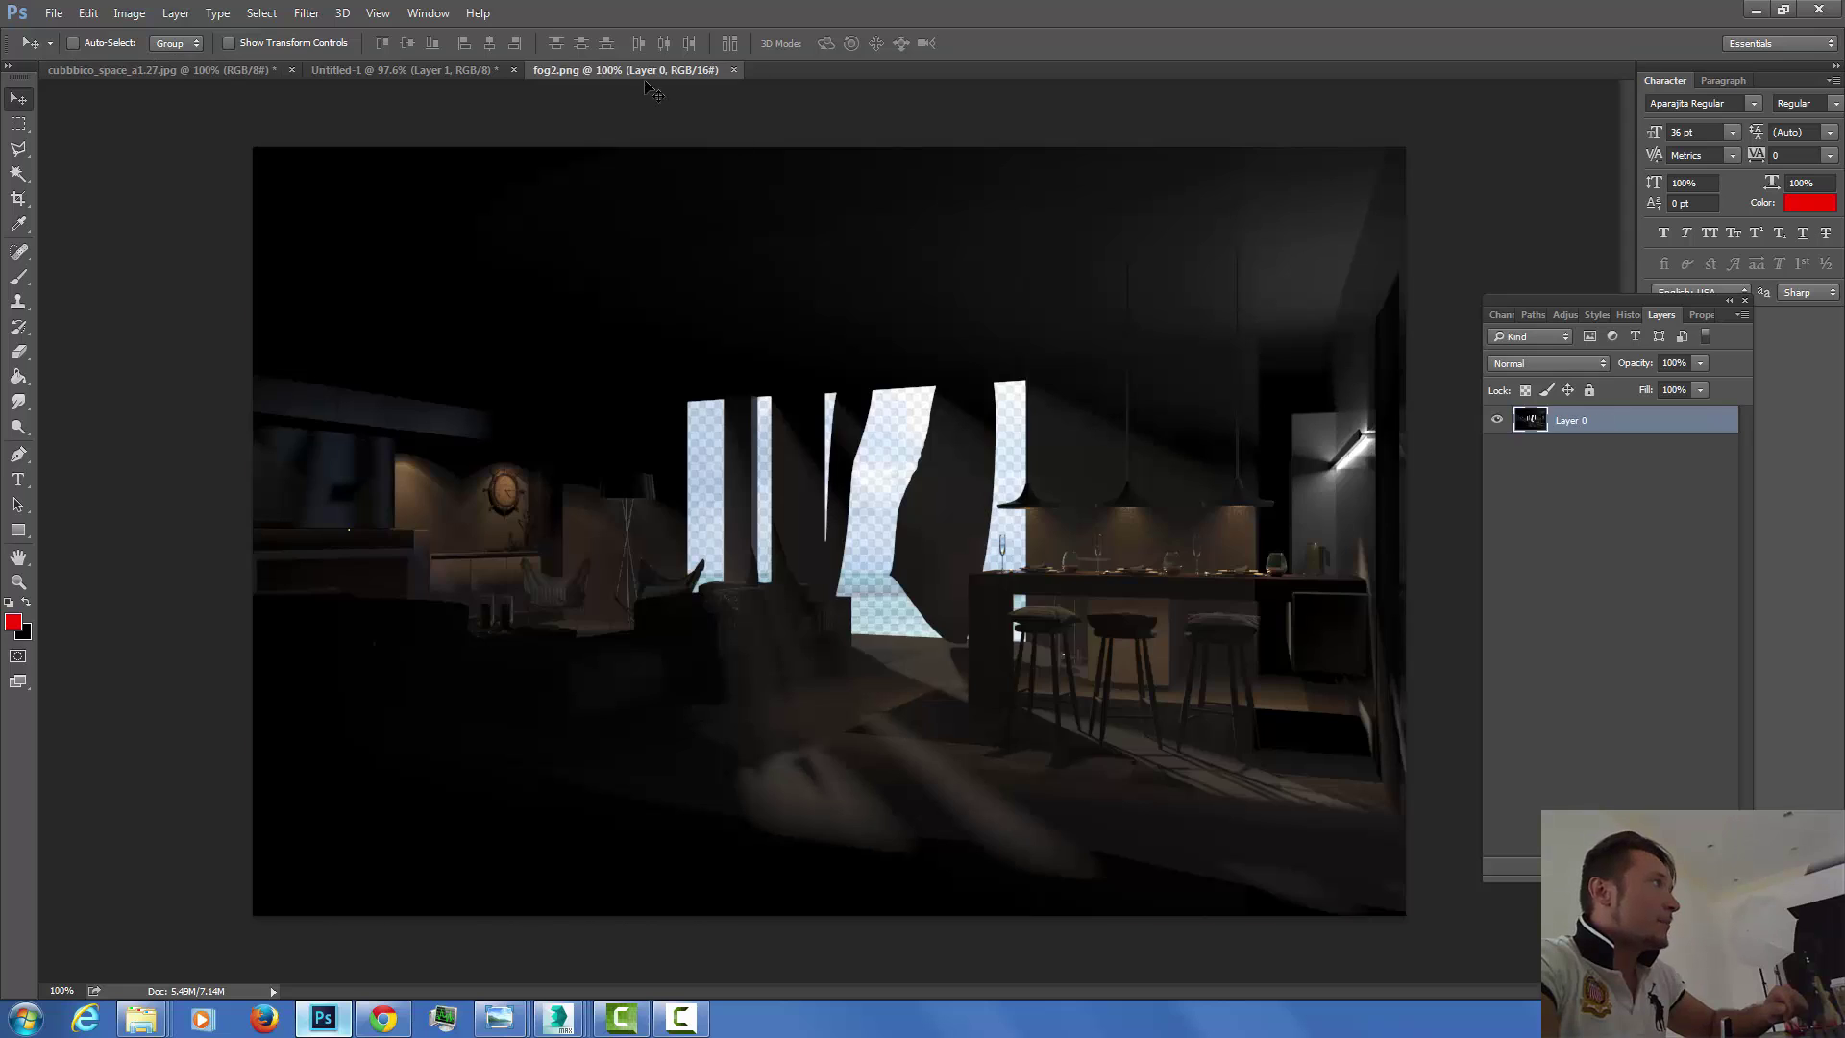
Copy the fog2.png layer onto the cubbico interior document as Layer 1, accepting the bit-depth mismatch.
{"action": "left_click_drag", "start_coordinate": [653, 70], "coordinate": [738, 183]}
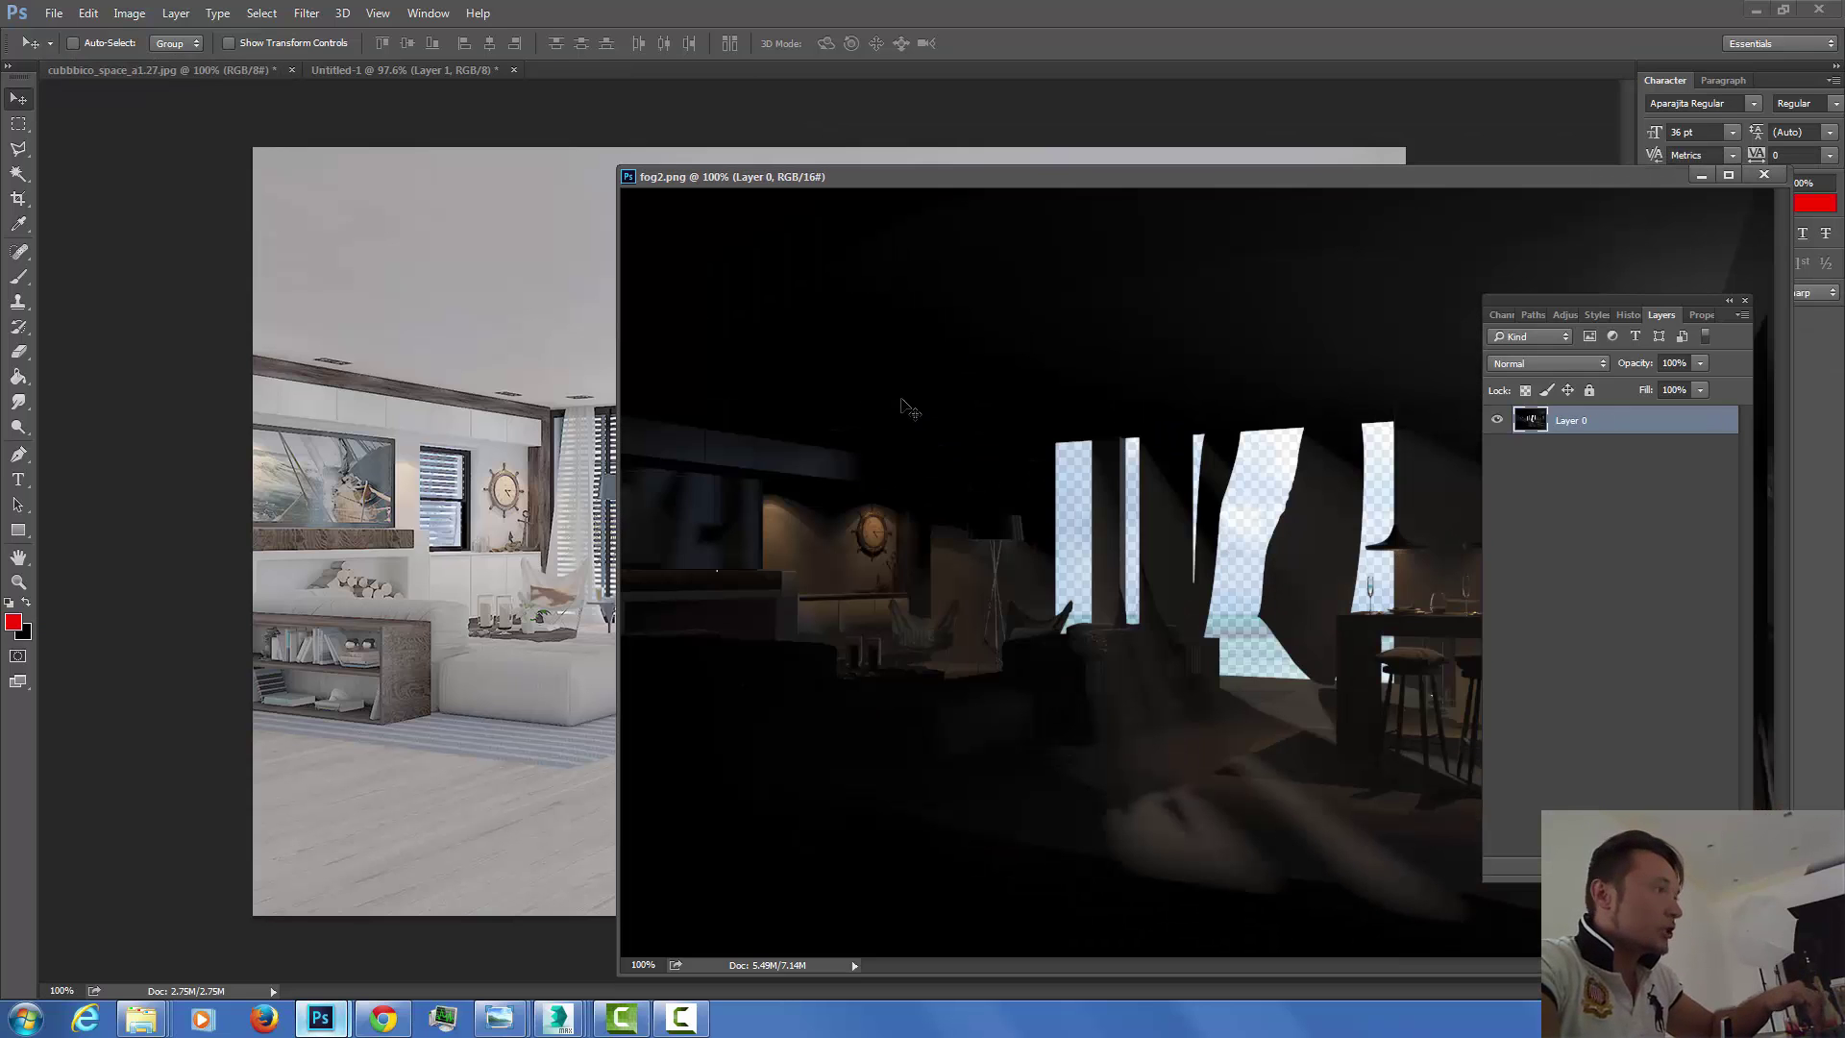
{"action": "left_click_drag", "start_coordinate": [911, 409], "coordinate": [565, 400]}
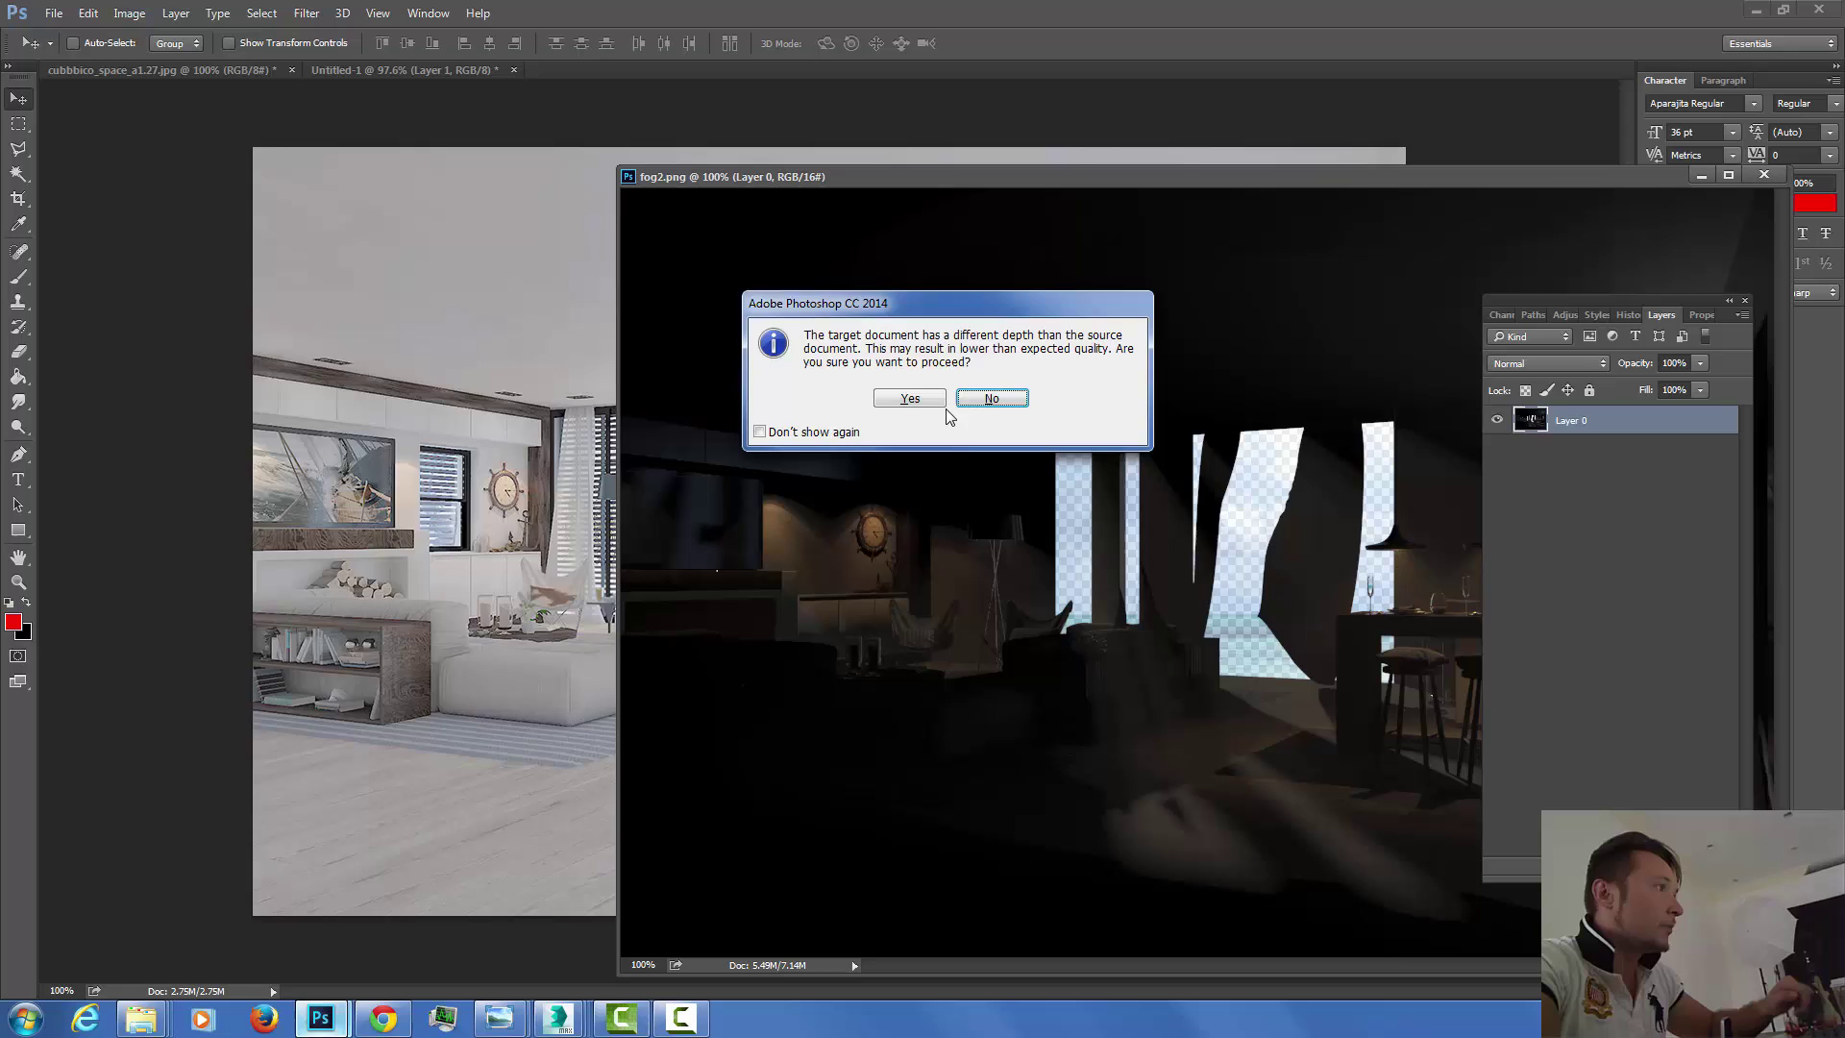
{"action": "left_click", "coordinate": [919, 425]}
{"action": "left_click_drag", "start_coordinate": [923, 171], "coordinate": [928, 76]}
Set the fog layer in the cubbico document to Screen blend mode with slightly lowered opacity.
{"action": "left_click", "coordinate": [278, 71]}
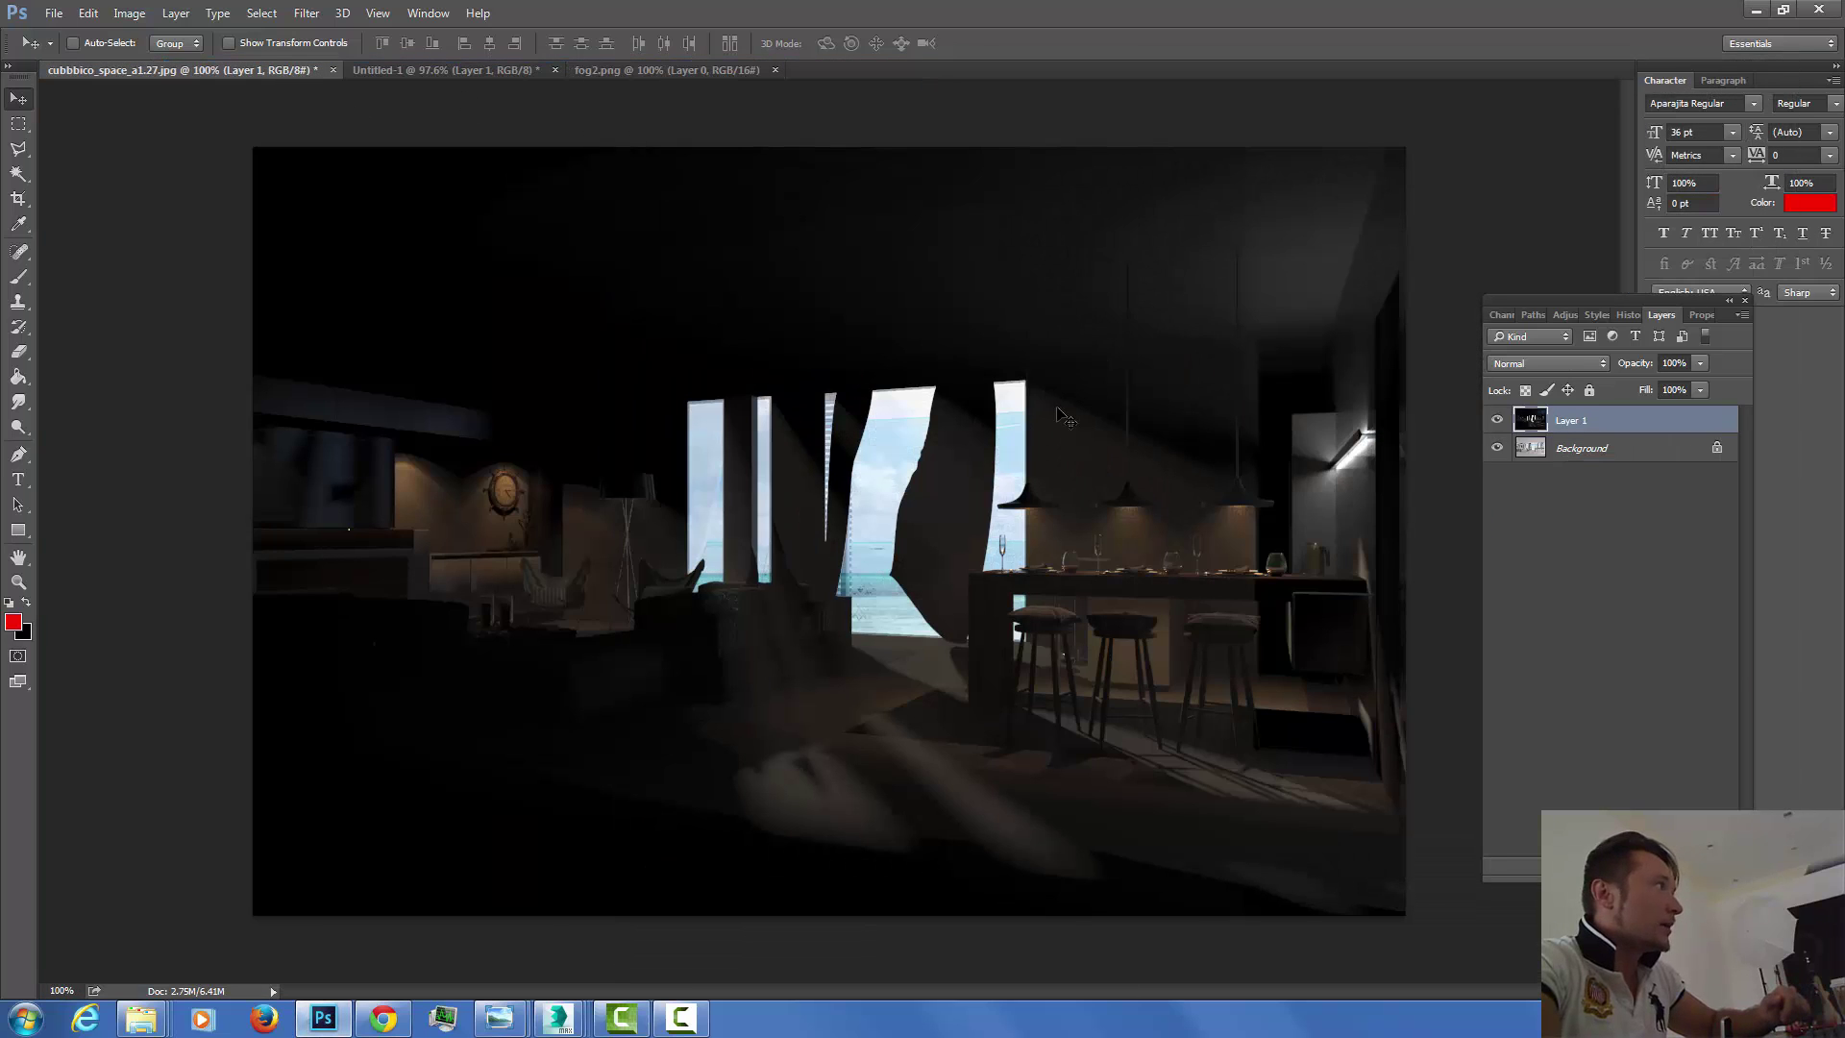
{"action": "left_click", "coordinate": [1541, 364]}
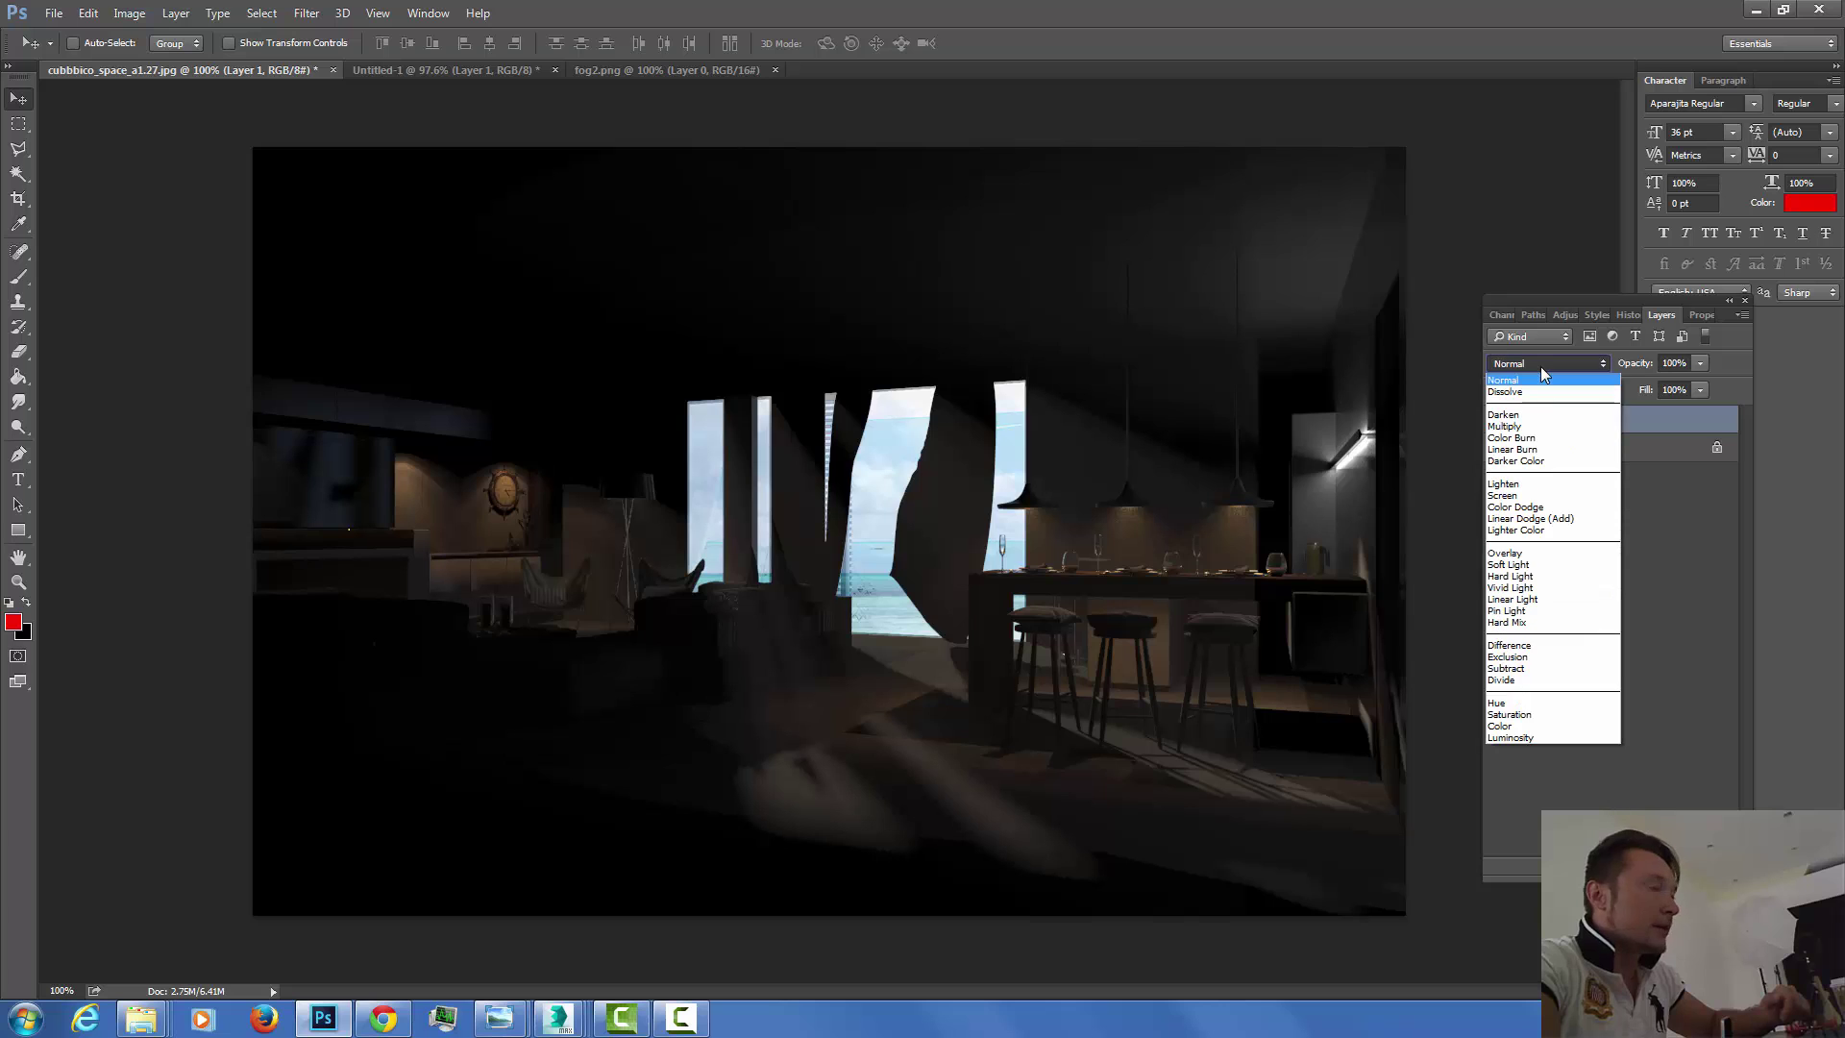
{"action": "left_click", "coordinate": [1535, 496]}
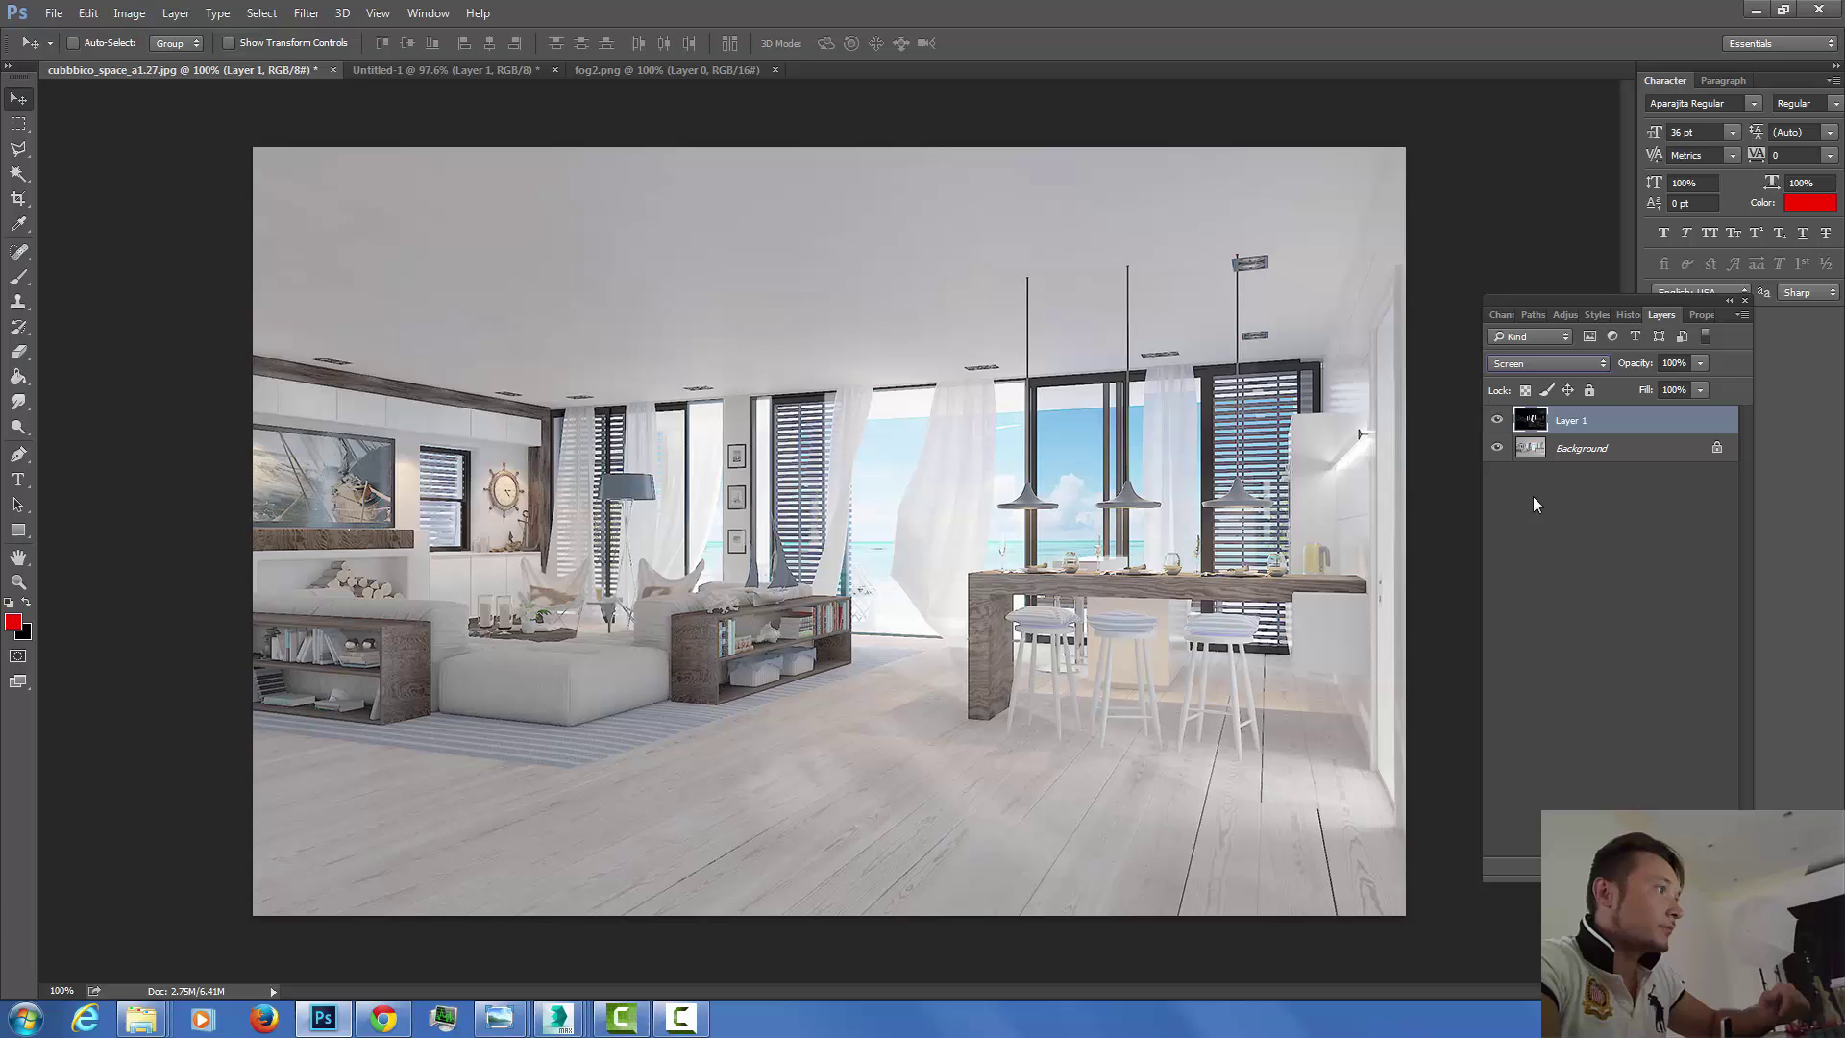
{"action": "left_click", "coordinate": [1700, 364]}
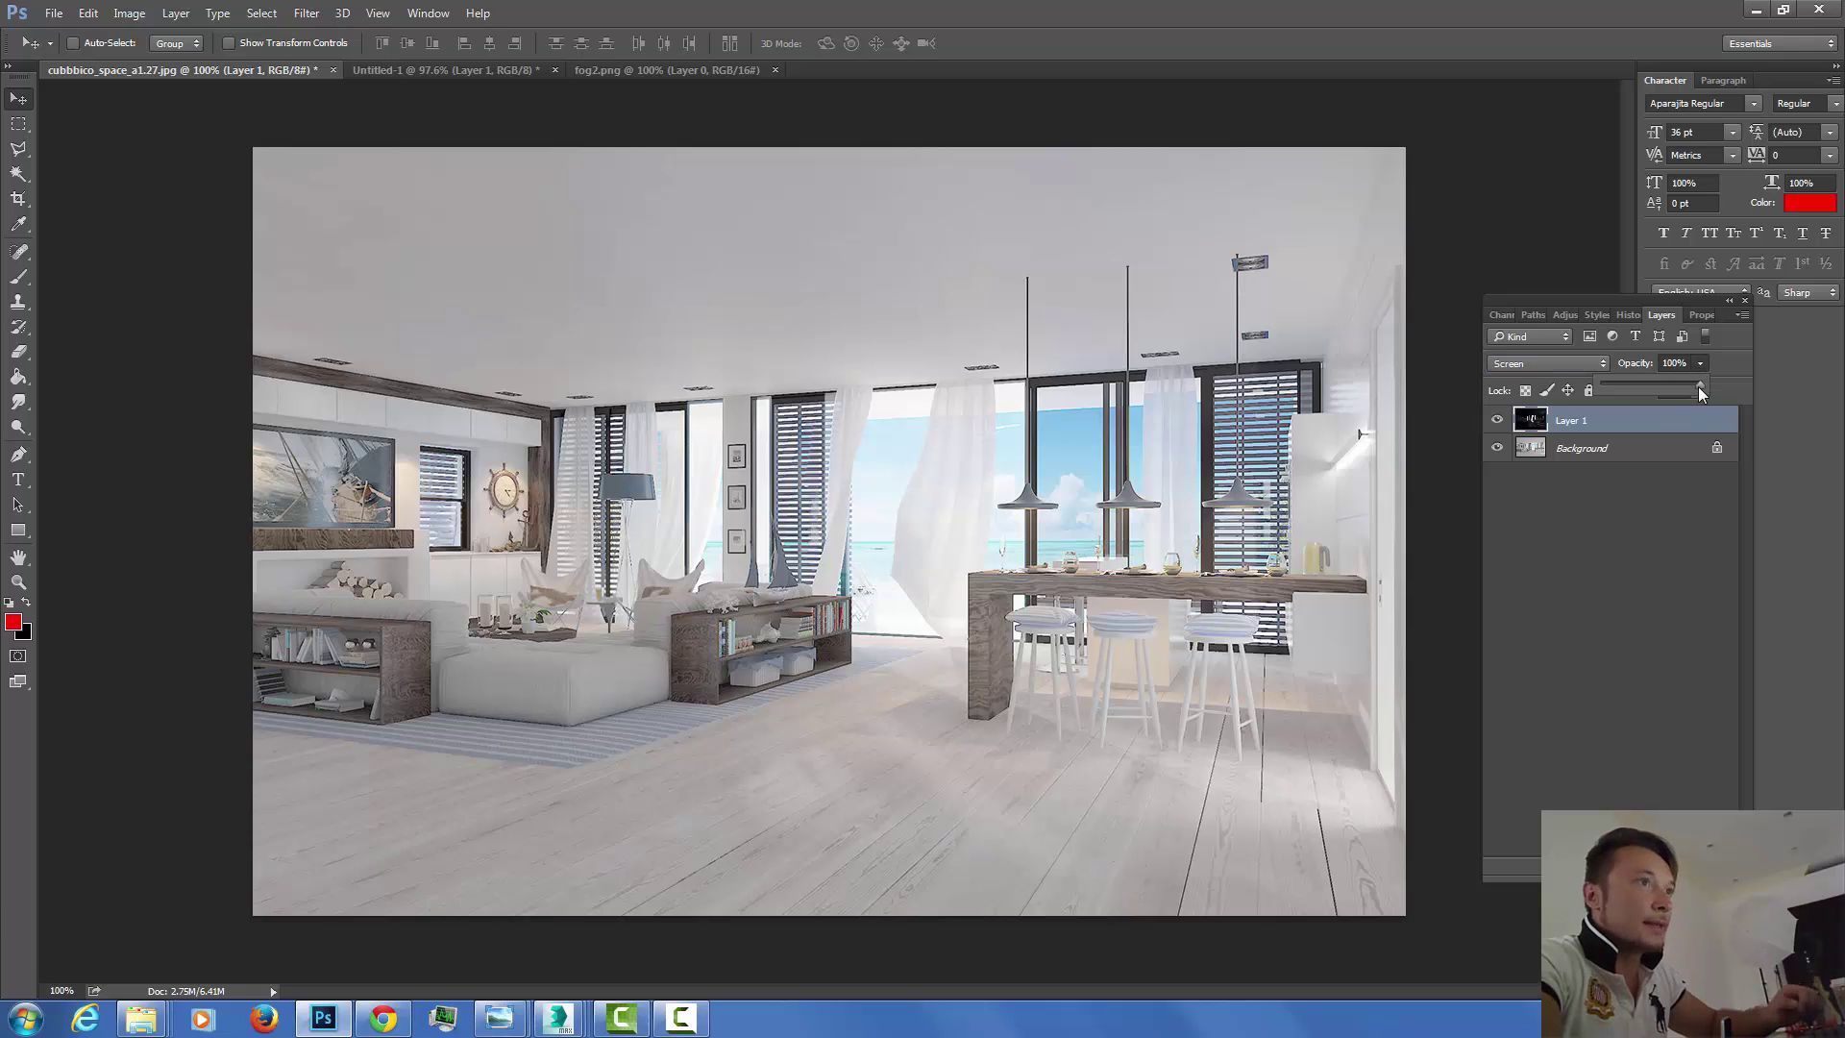
{"action": "left_click_drag", "start_coordinate": [1659, 386], "coordinate": [1700, 386]}
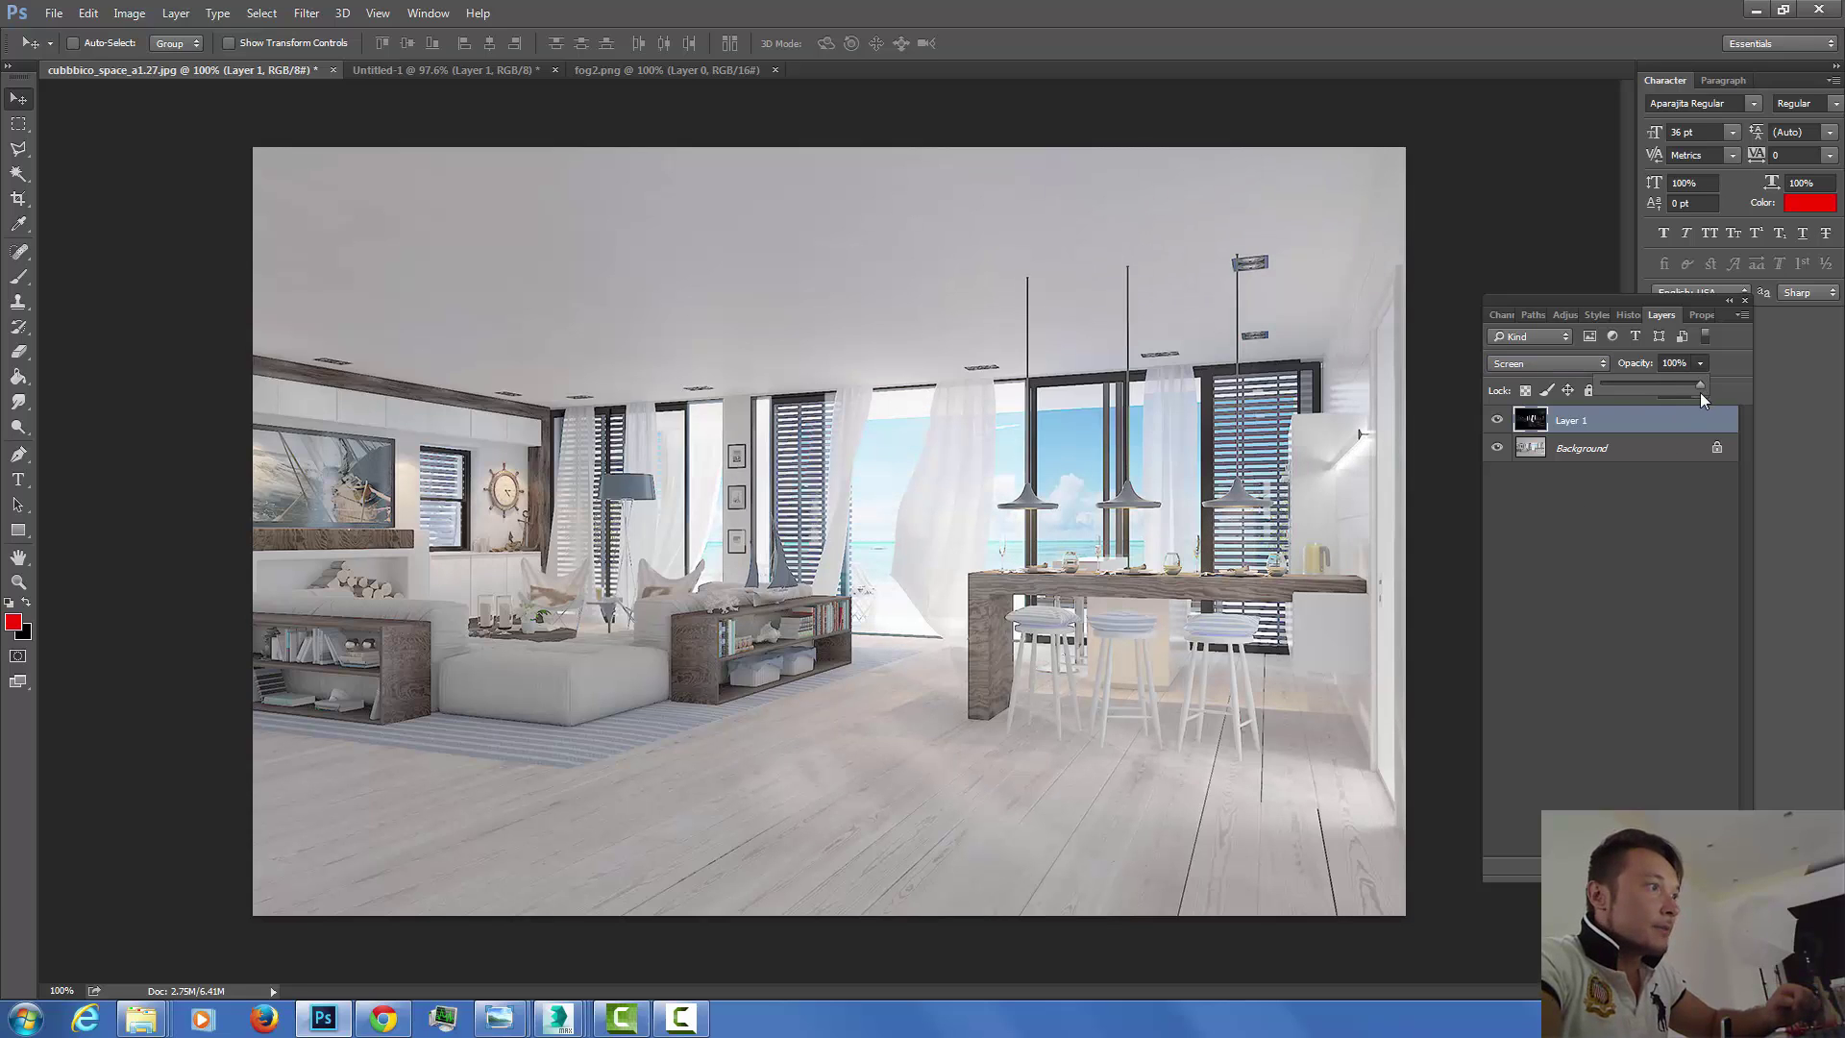
Toggle the fog layer's visibility to compare the haze against the plain interior.
{"action": "left_click", "coordinate": [1496, 419]}
{"action": "left_click", "coordinate": [1497, 420]}
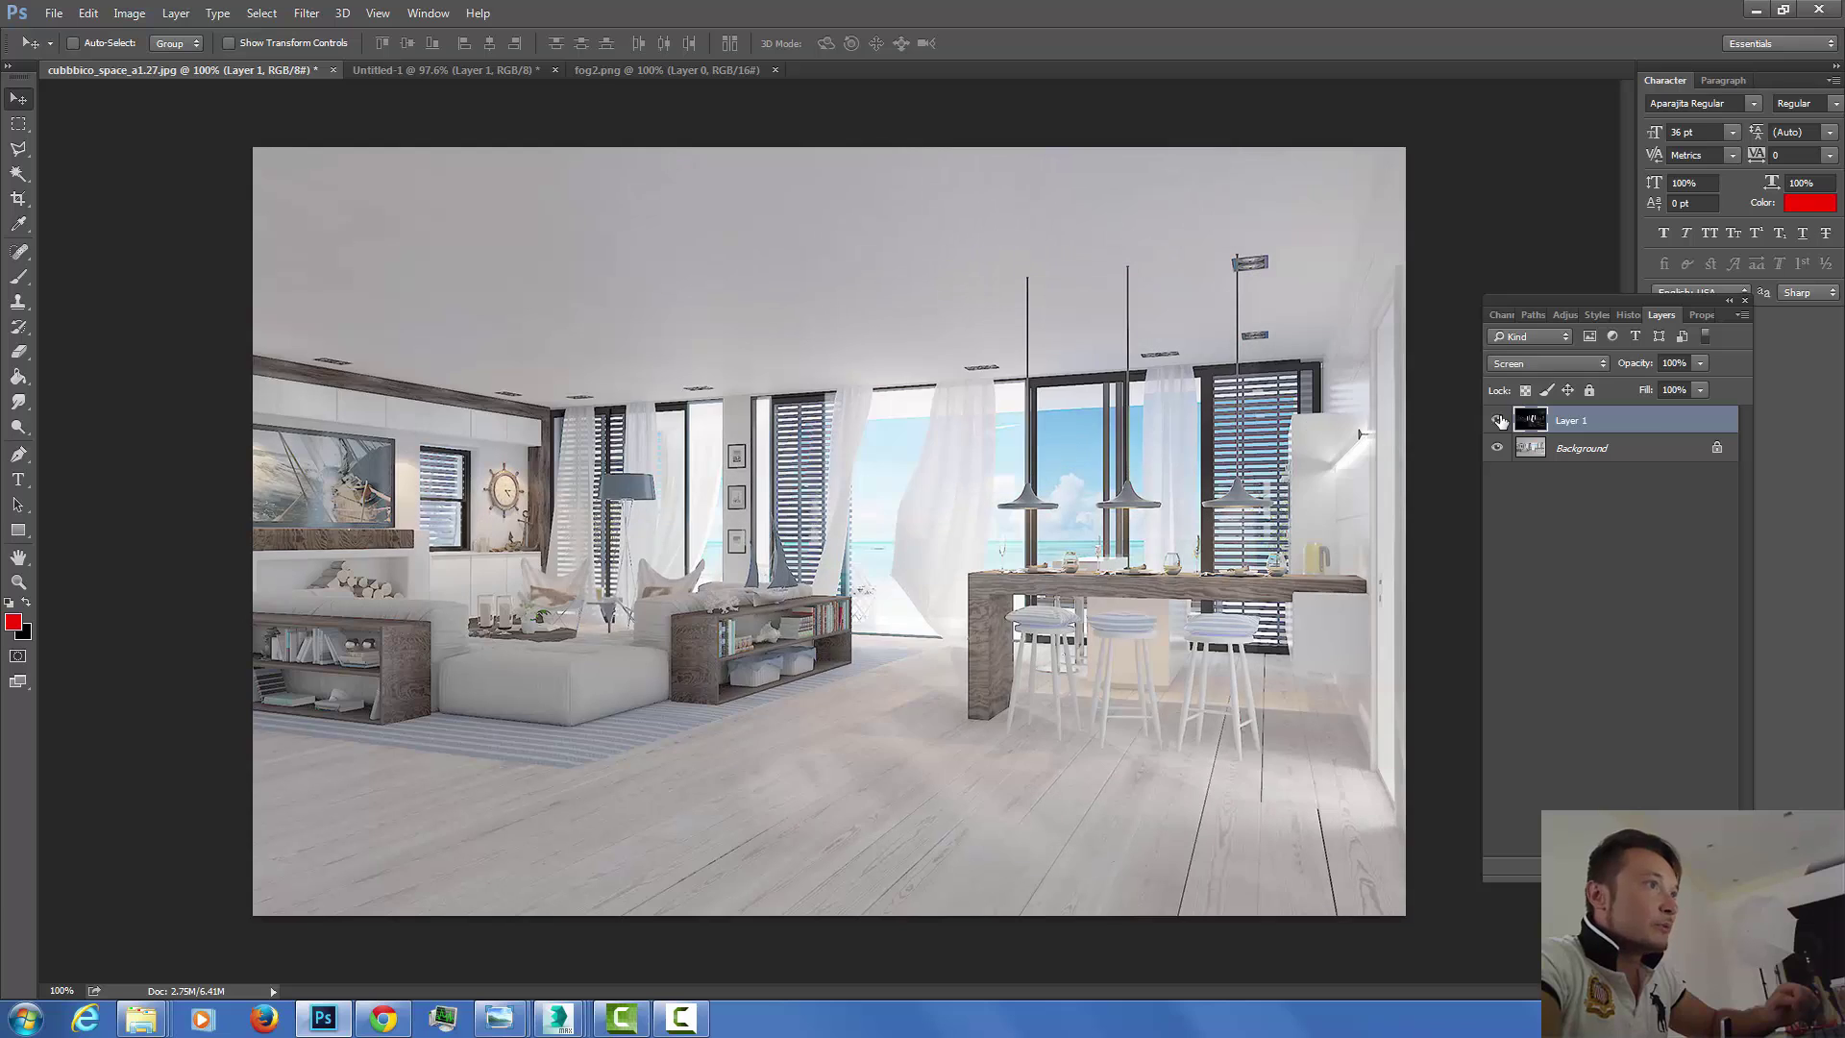
{"action": "left_click", "coordinate": [1499, 421]}
{"action": "left_click", "coordinate": [1499, 420]}
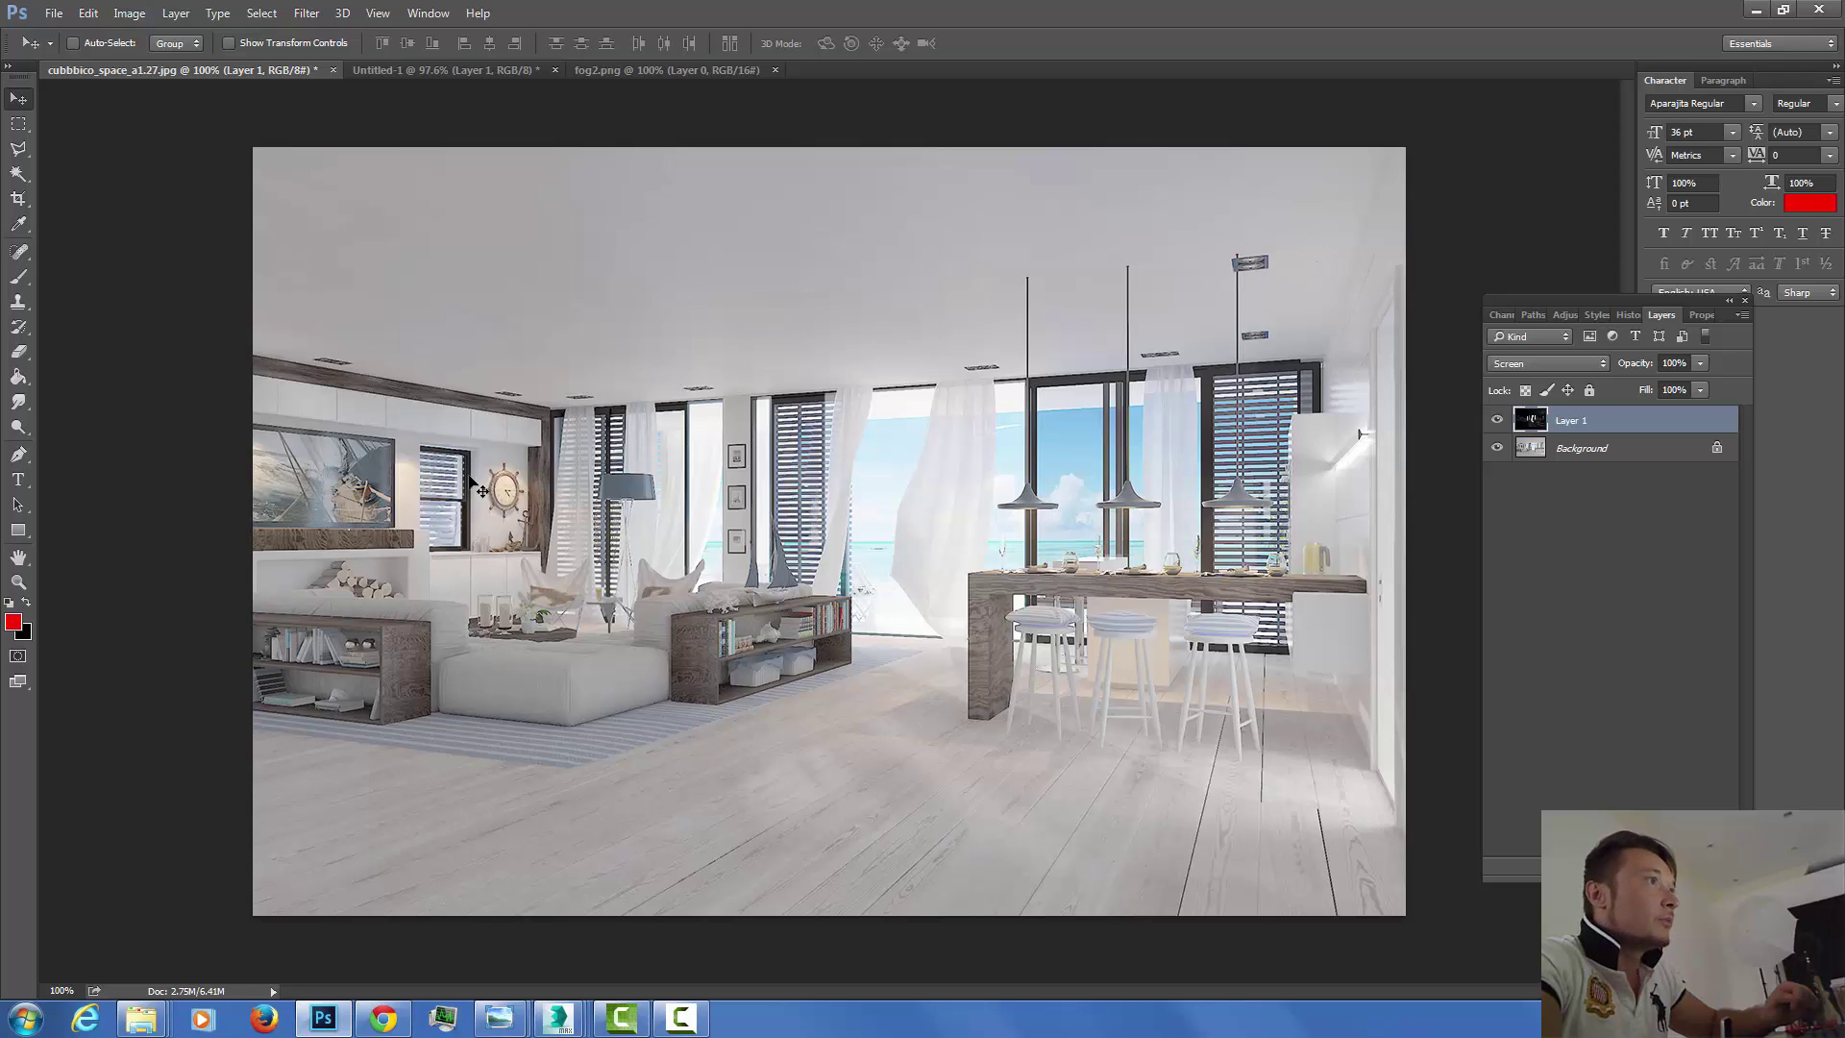
{"action": "left_click", "coordinate": [1496, 420]}
{"action": "left_click", "coordinate": [1496, 420]}
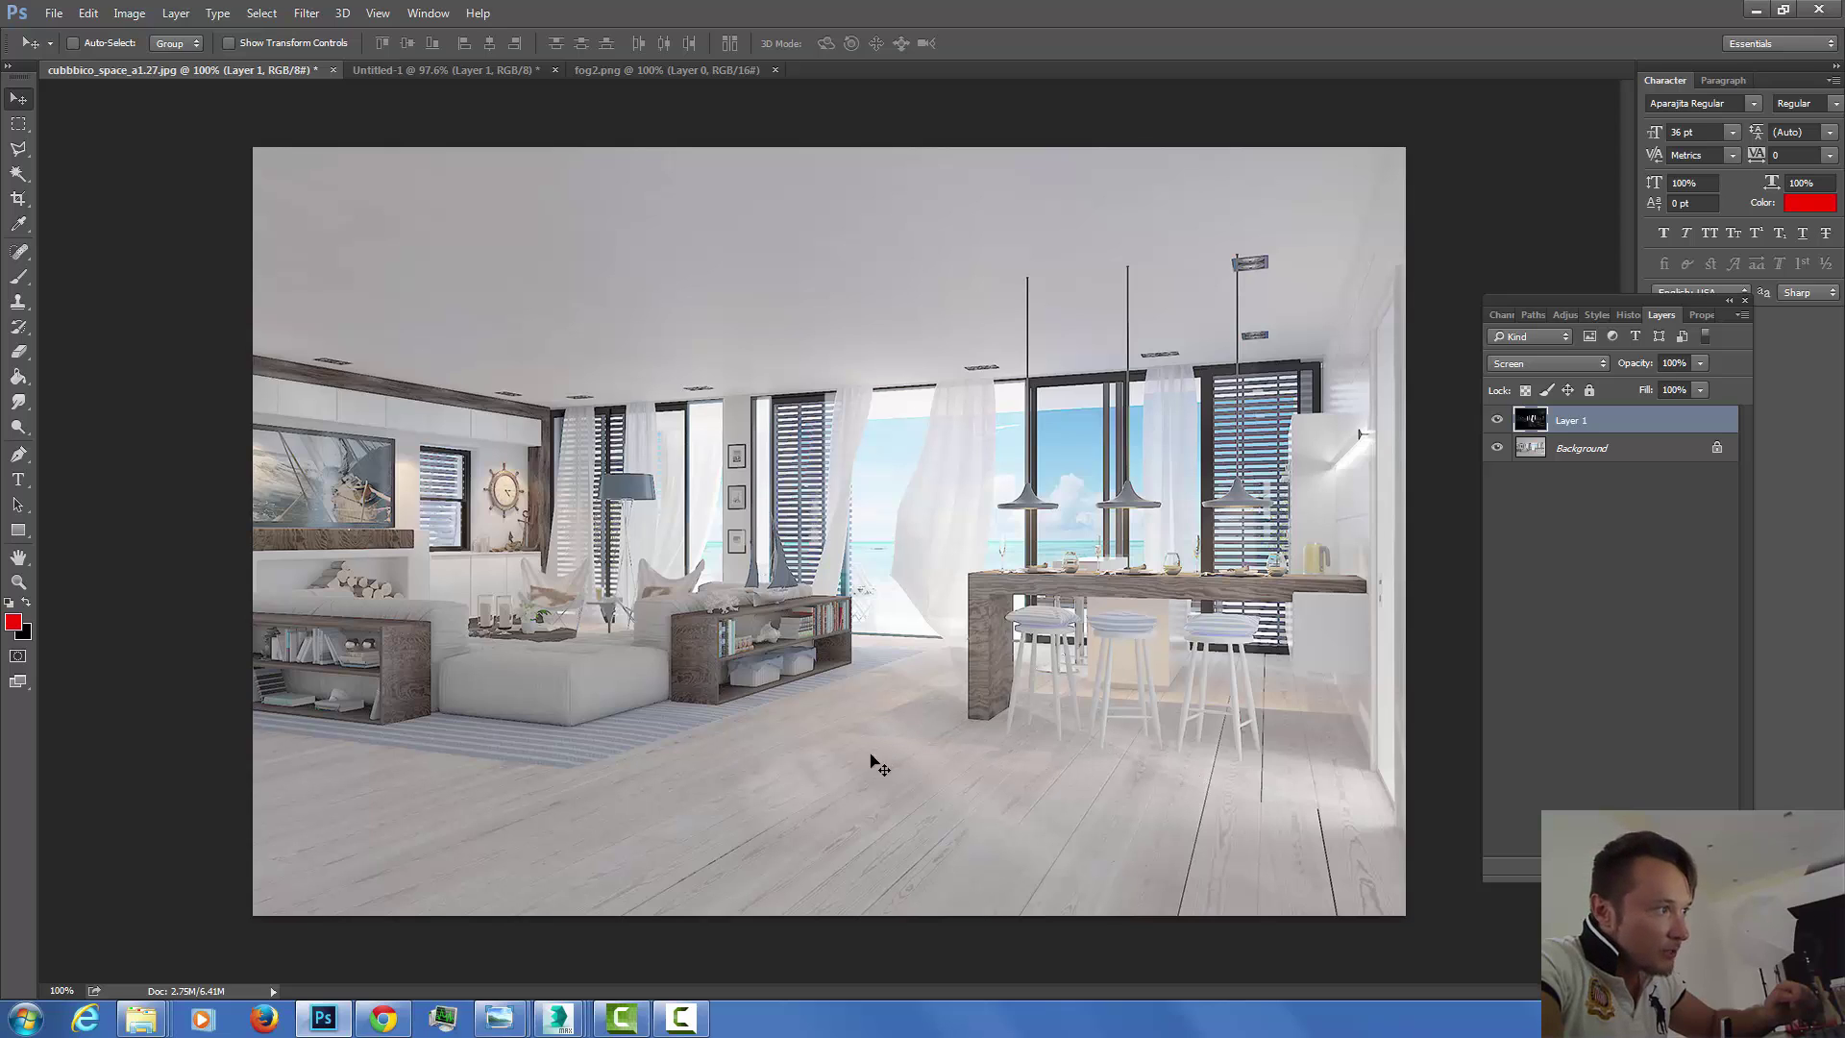
Fine-tune the fog layer opacity to 67% and toggle it to compare again.
{"action": "left_click", "coordinate": [1700, 363]}
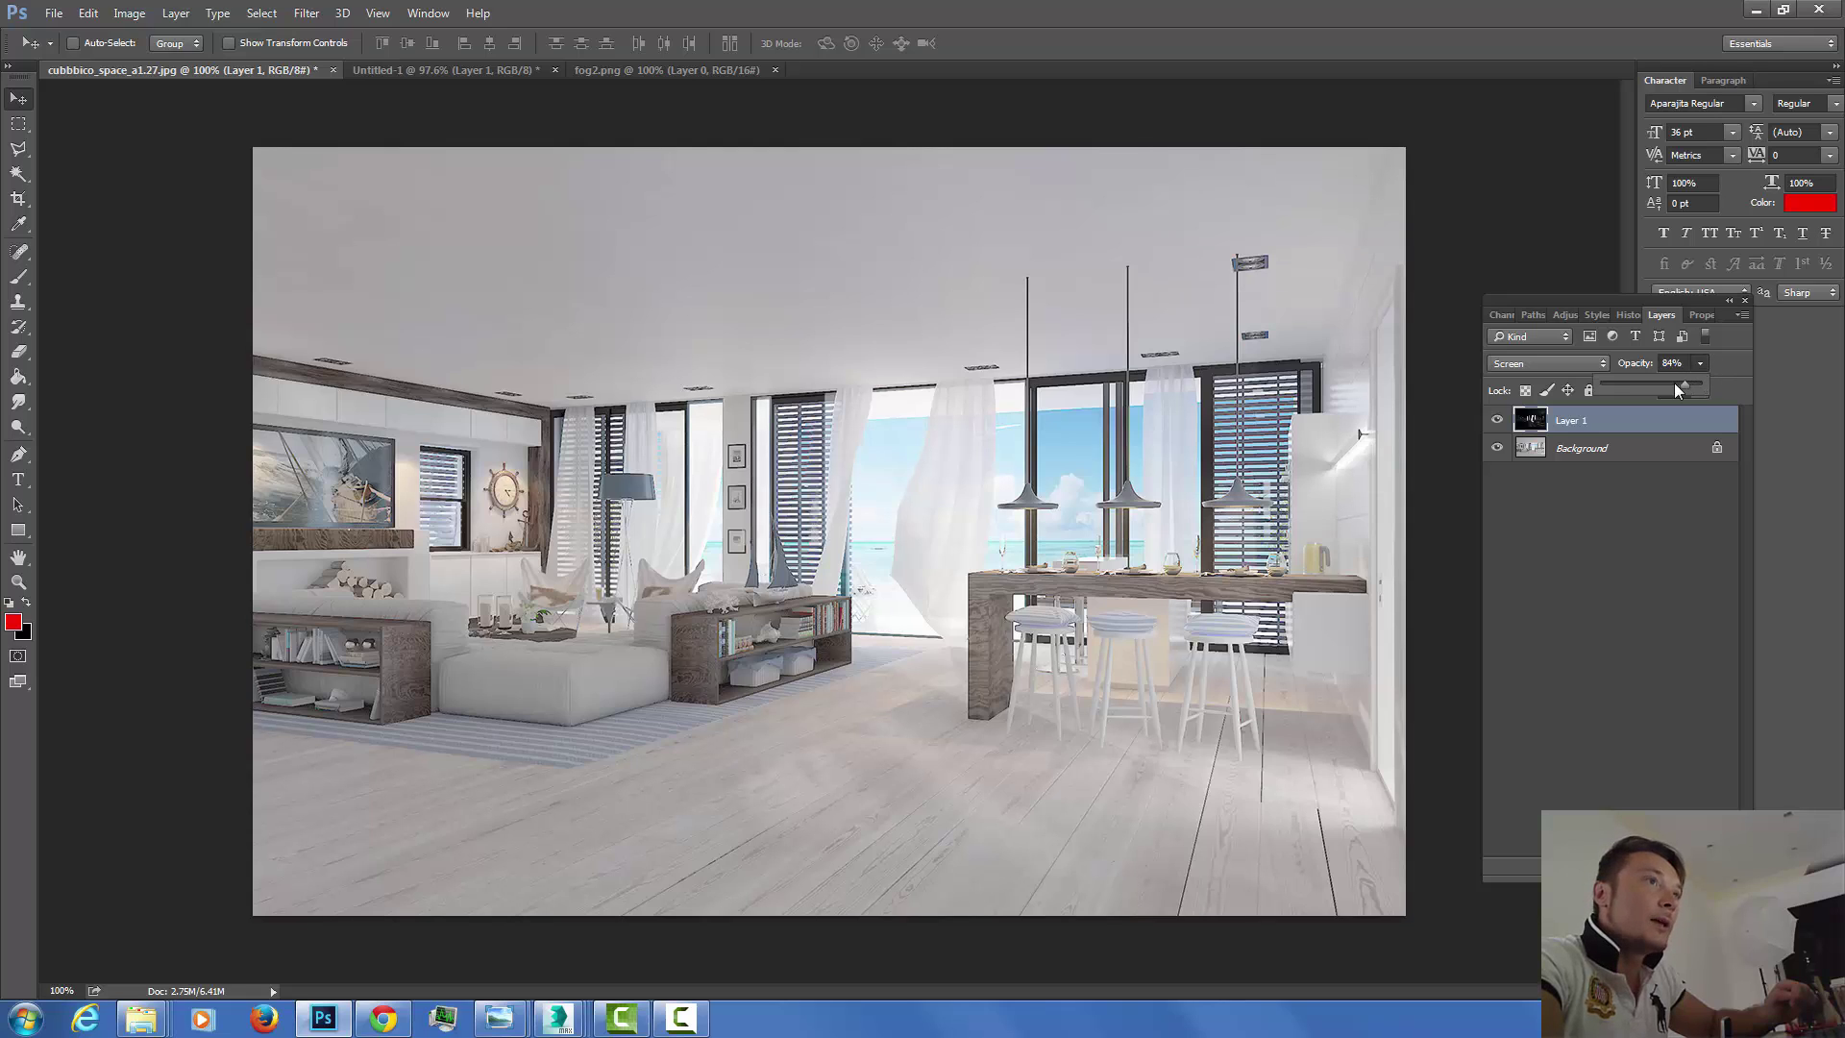
{"action": "left_click_drag", "start_coordinate": [1675, 383], "coordinate": [1673, 384]}
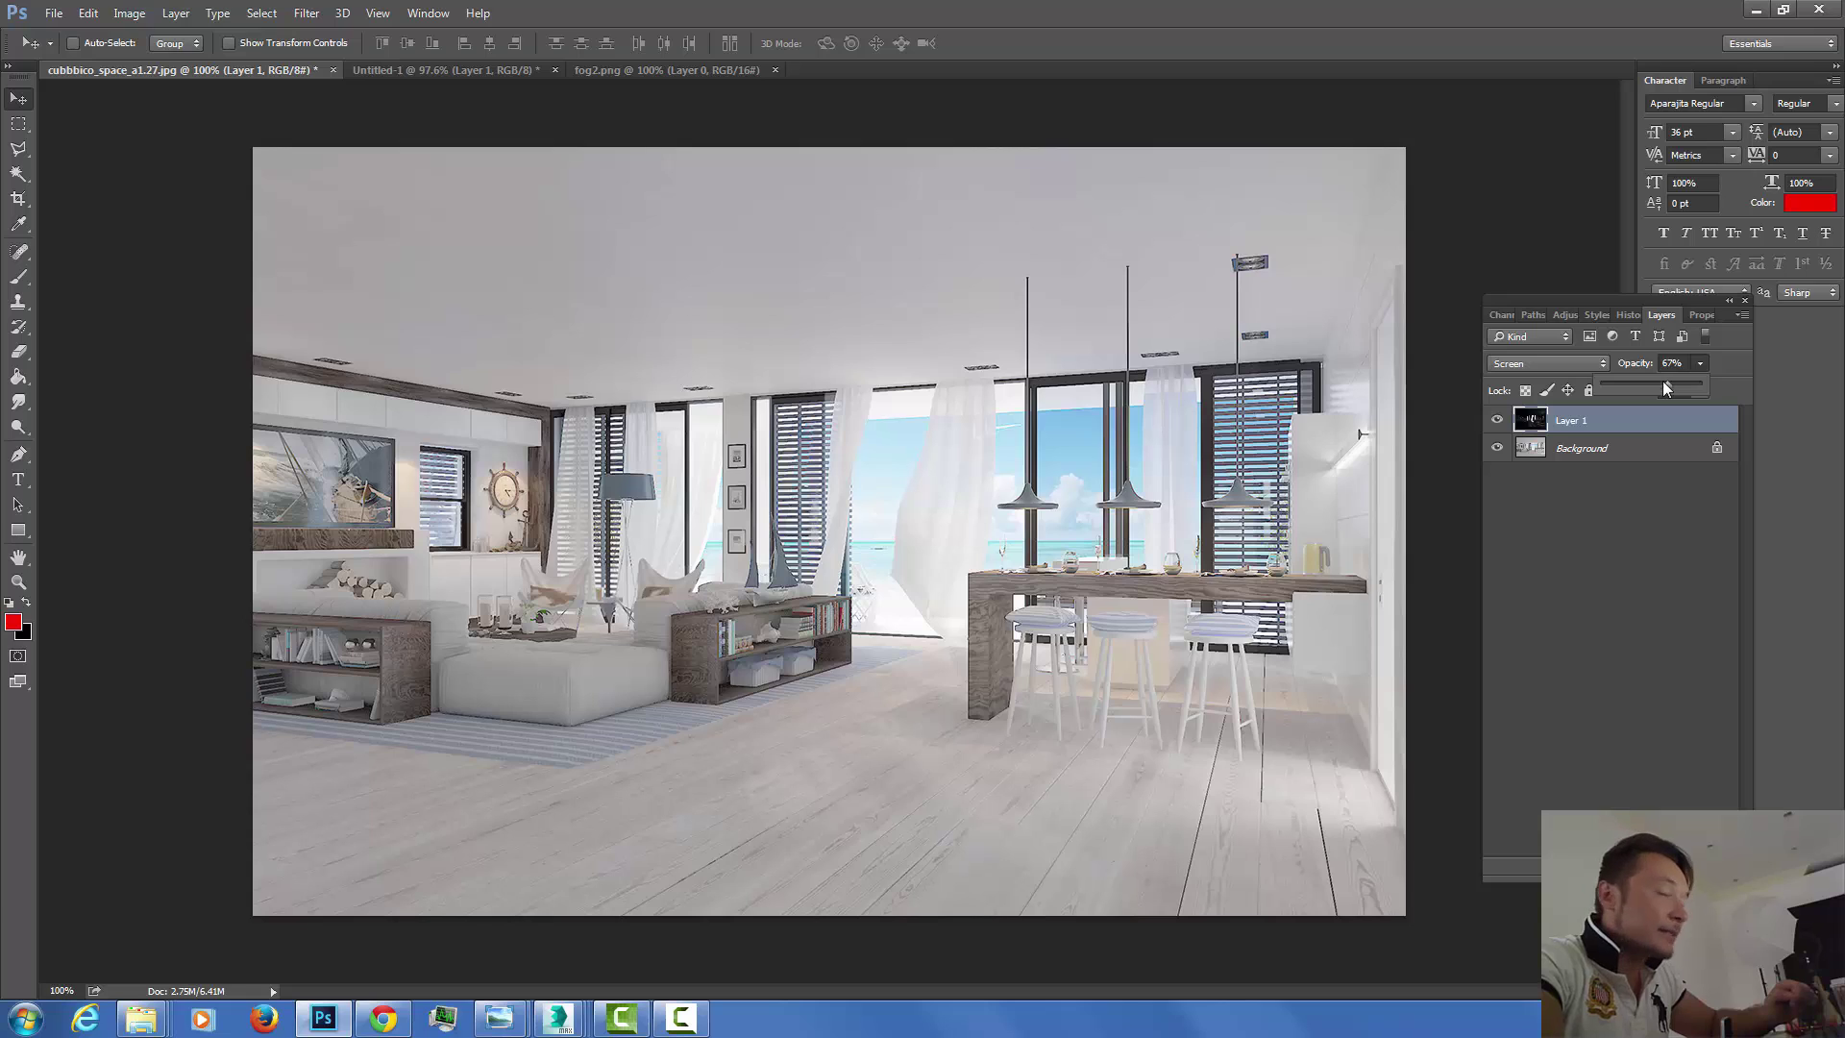
{"action": "mouse_move", "coordinate": [1665, 387]}
{"action": "left_mouse_down"}
{"action": "mouse_move", "coordinate": [1646, 388]}
{"action": "mouse_move", "coordinate": [1671, 388]}
{"action": "left_mouse_up"}
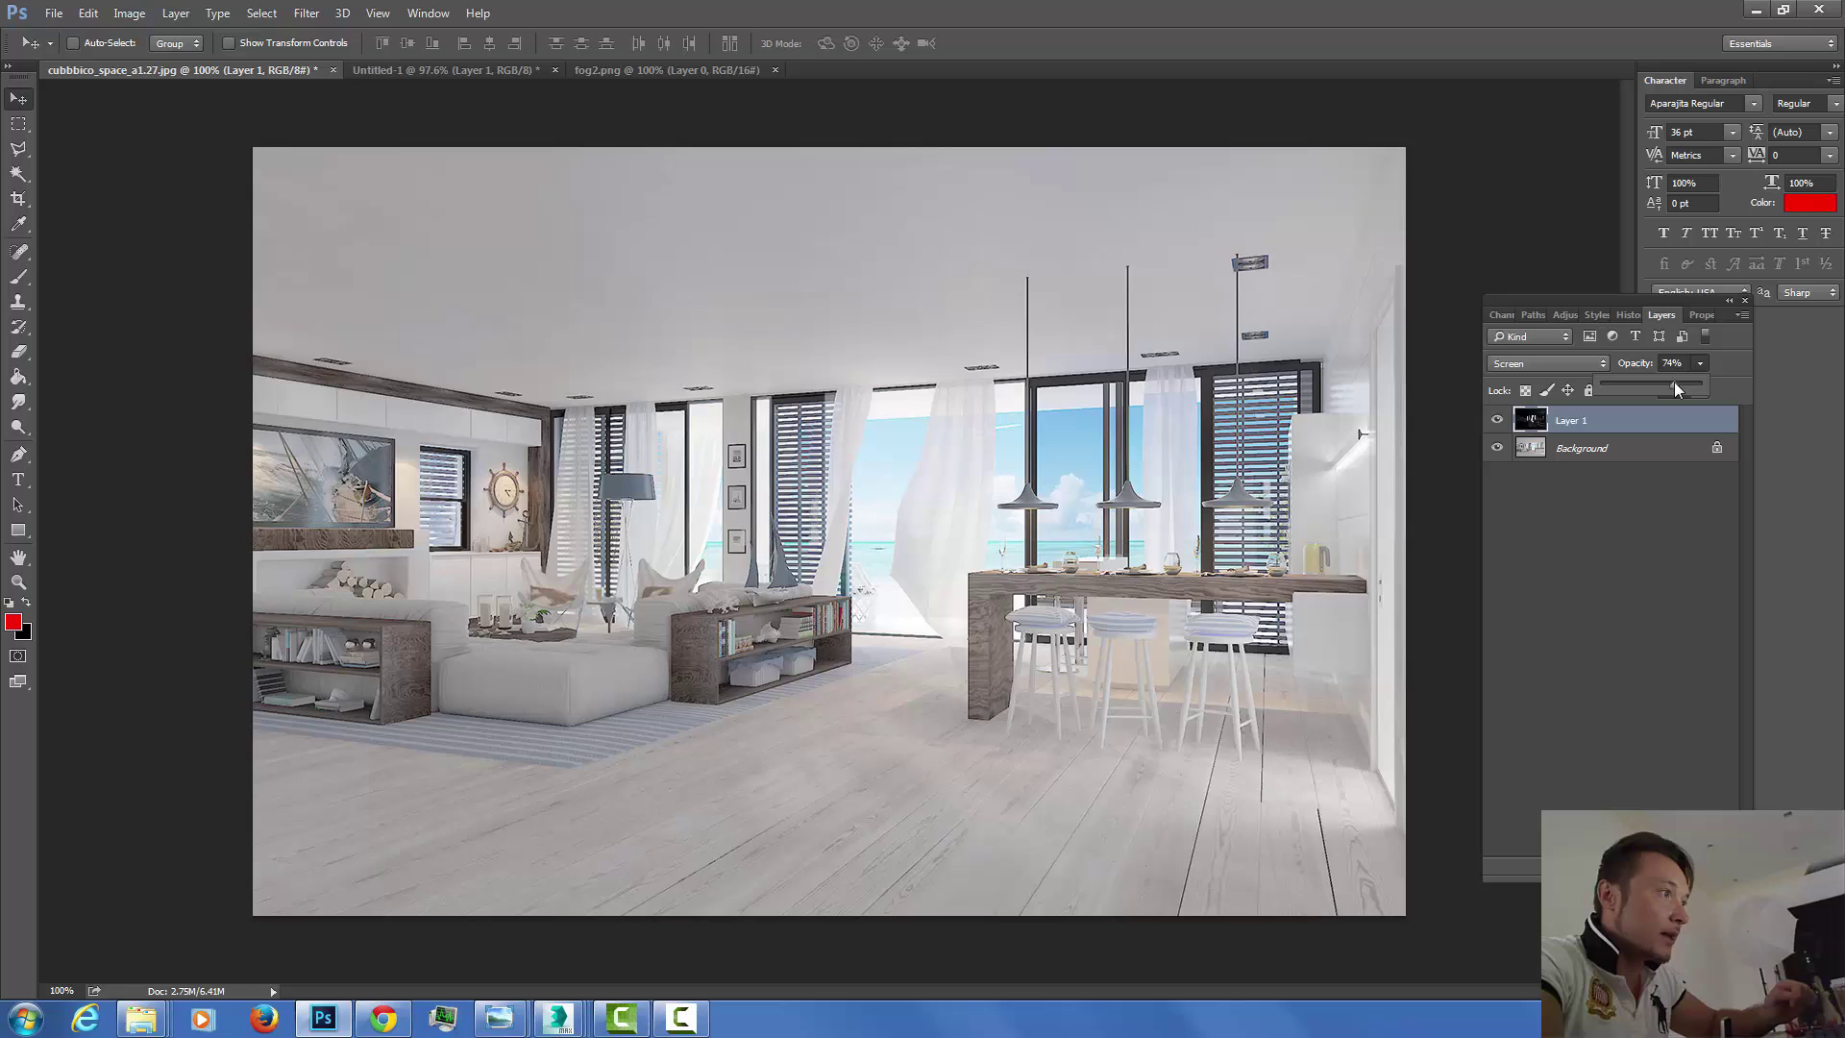
{"action": "left_click_drag", "start_coordinate": [1659, 390], "coordinate": [1658, 390]}
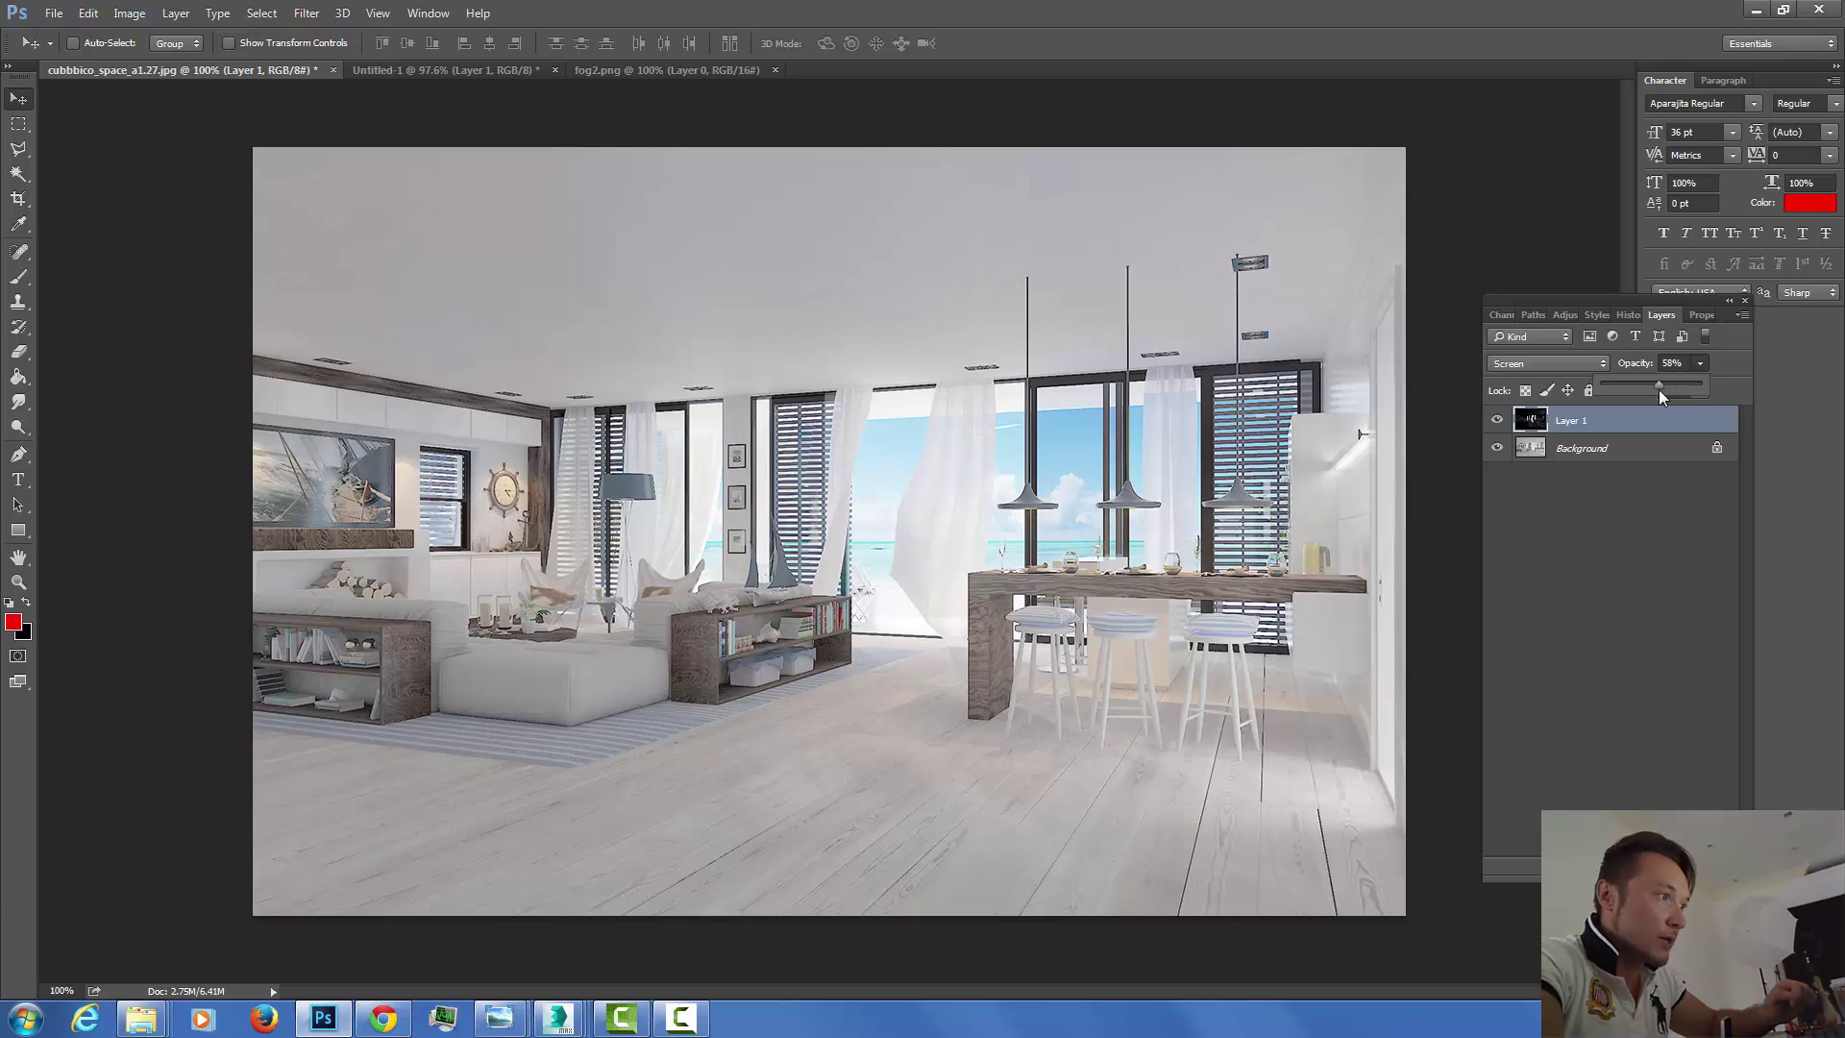
{"action": "left_click", "coordinate": [1496, 420]}
{"action": "left_click", "coordinate": [1496, 419]}
{"action": "left_click", "coordinate": [1496, 420]}
{"action": "left_click", "coordinate": [1496, 420]}
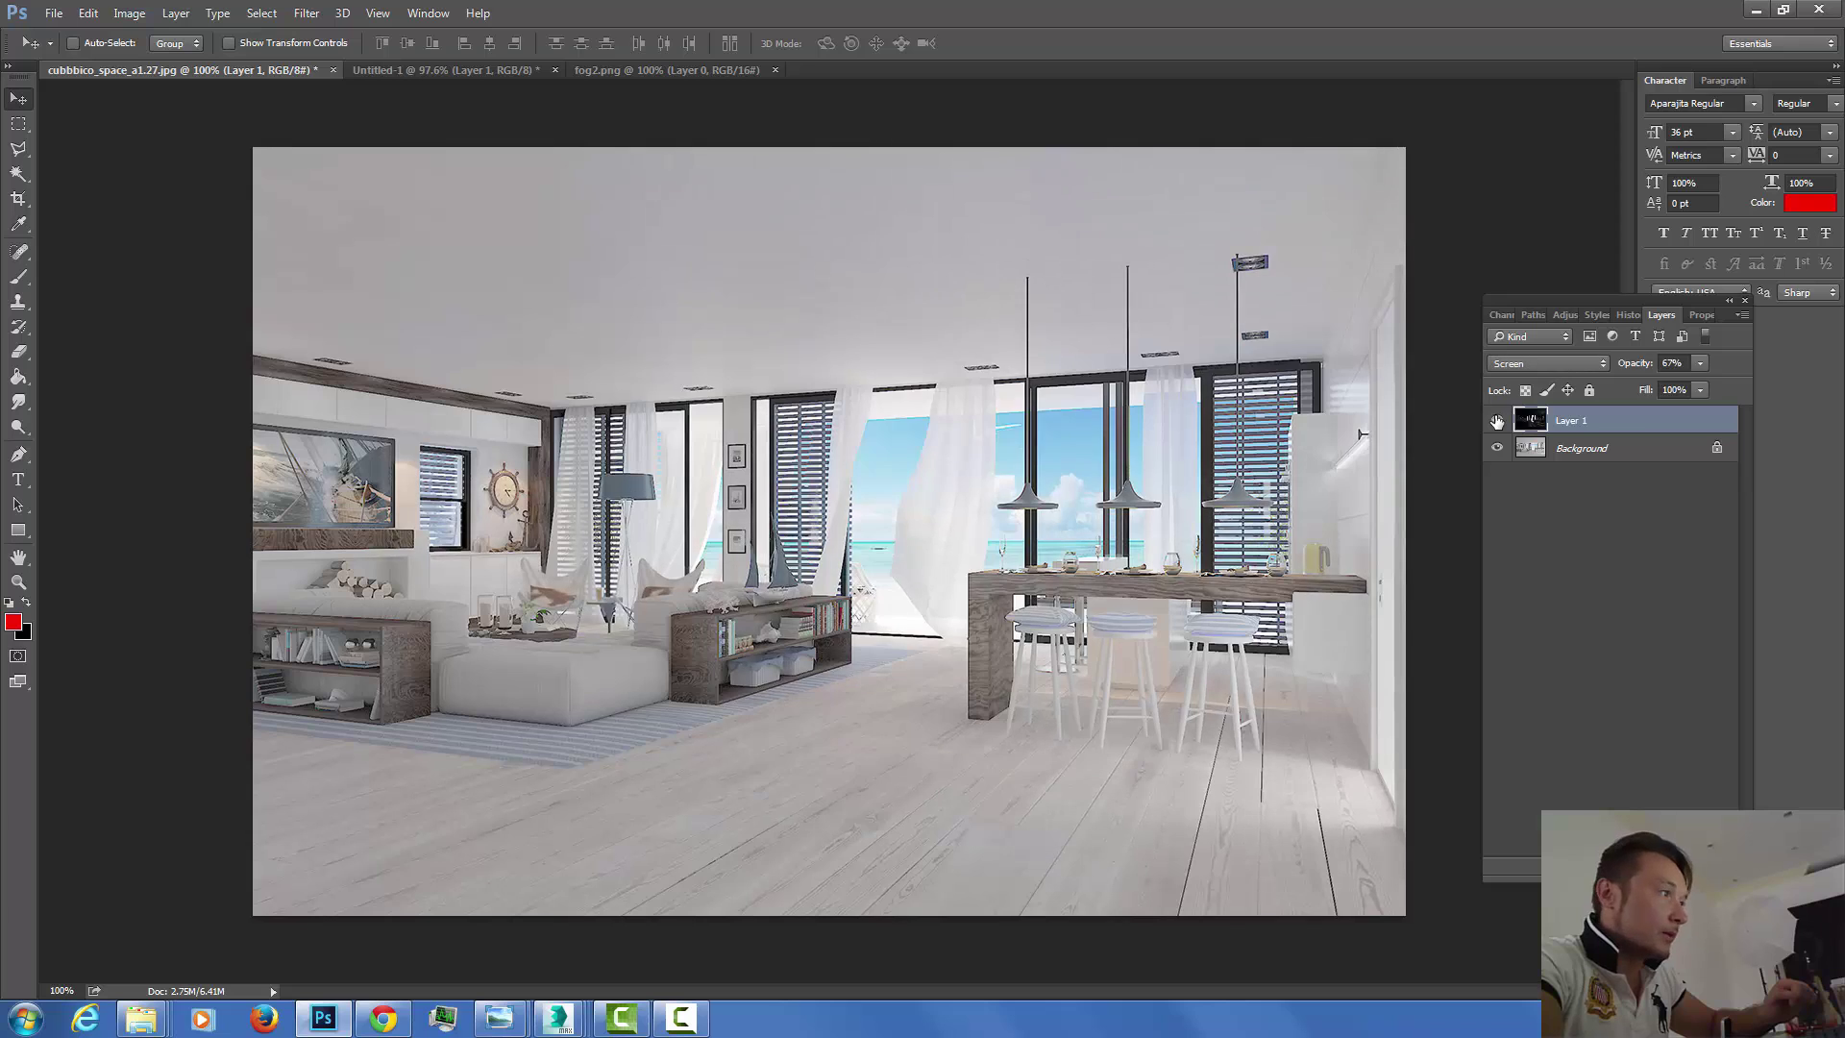
{"action": "left_click", "coordinate": [1496, 420]}
{"action": "left_click", "coordinate": [1496, 420]}
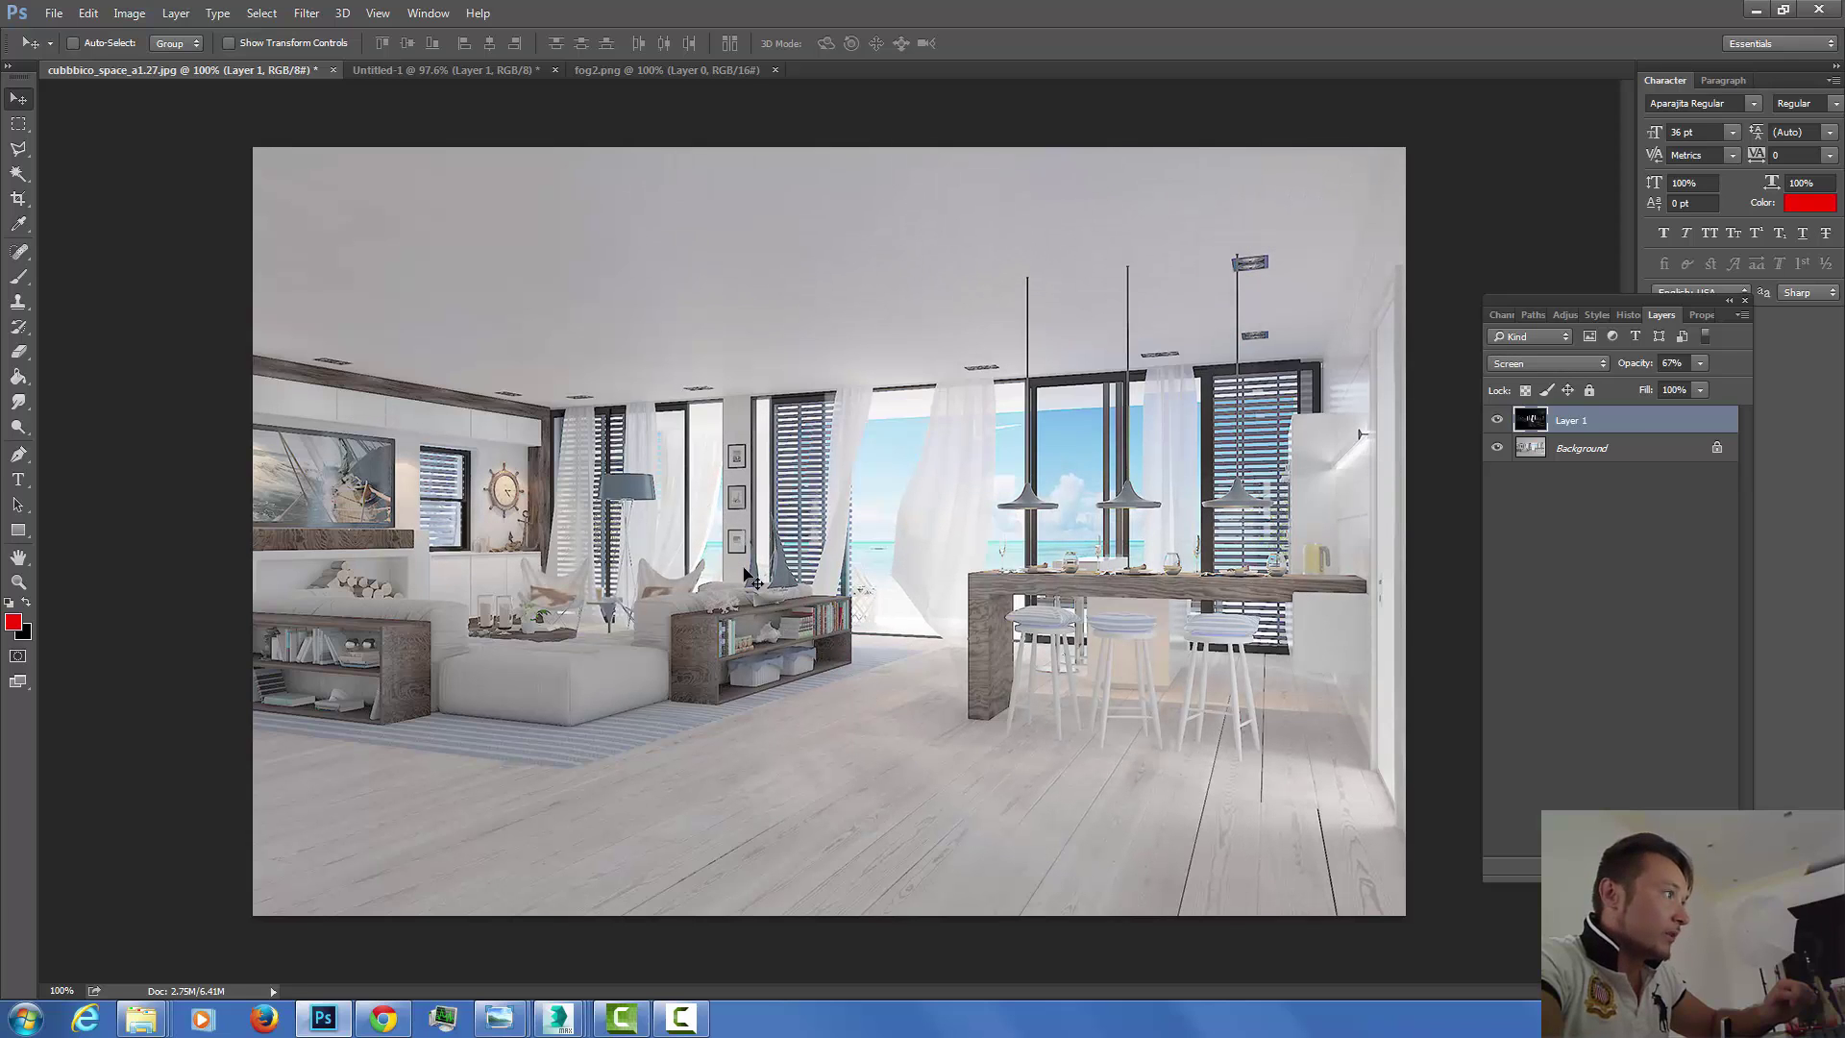